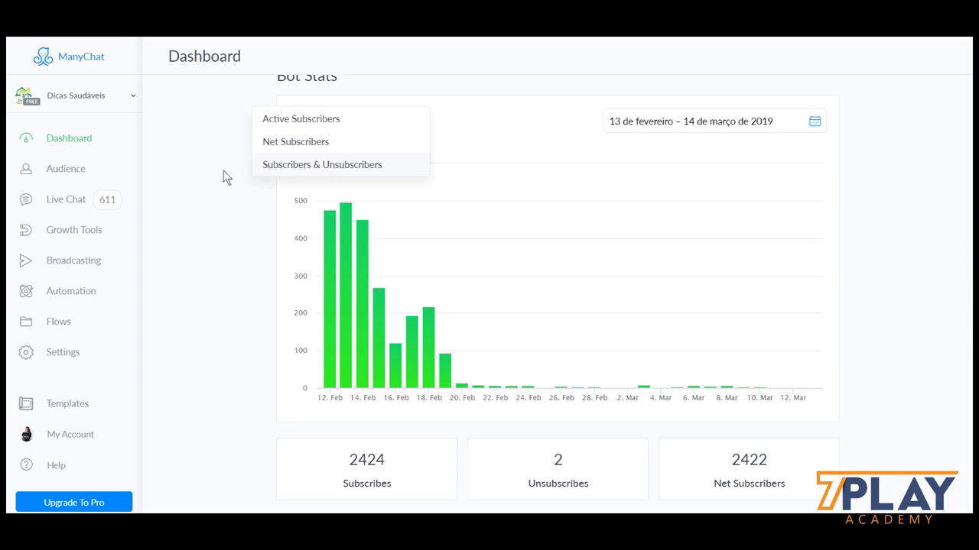
View the bot statistics as Subscribers & Unsubscribers and as Net Subscribers, and review the totals beneath the chart.
left_click(274, 165)
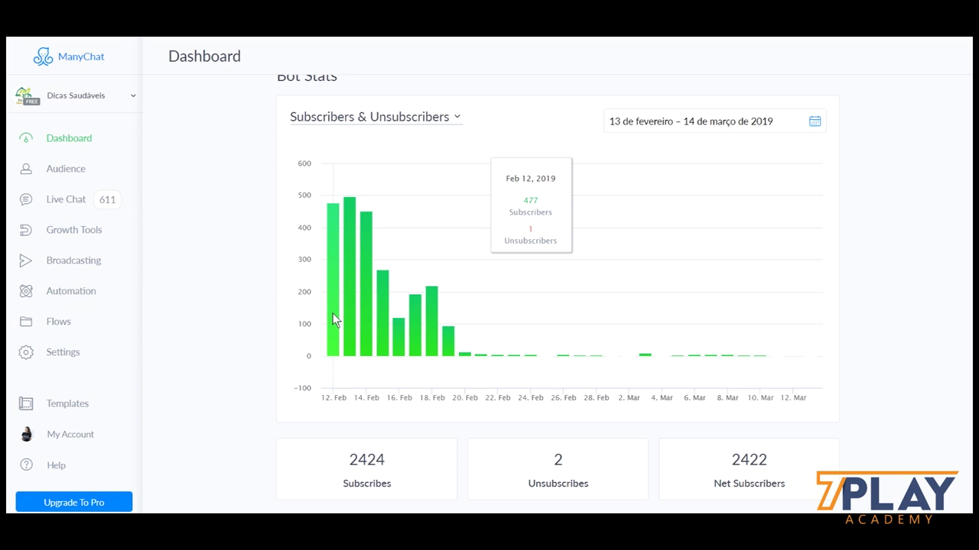
left_click(383, 117)
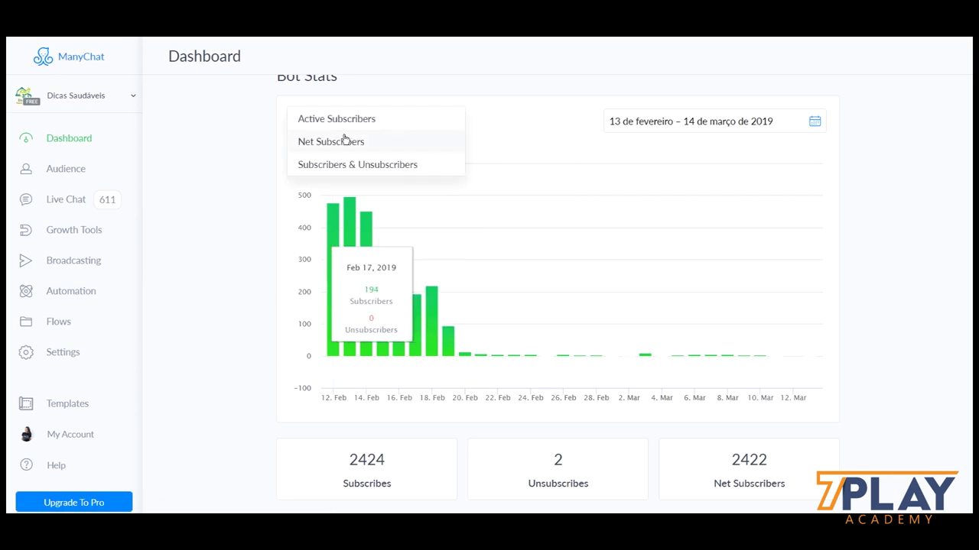
left_click(344, 140)
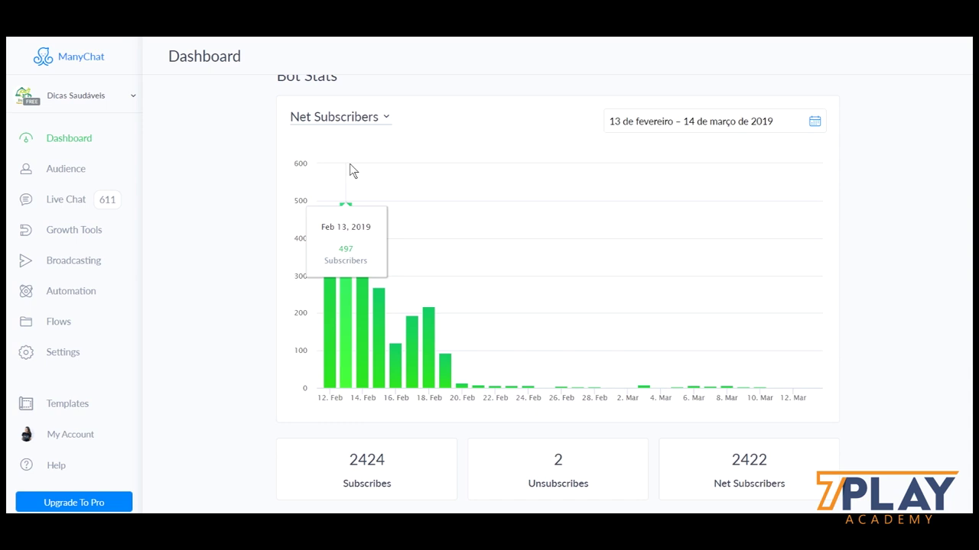
scroll(466, 202, "down", 4)
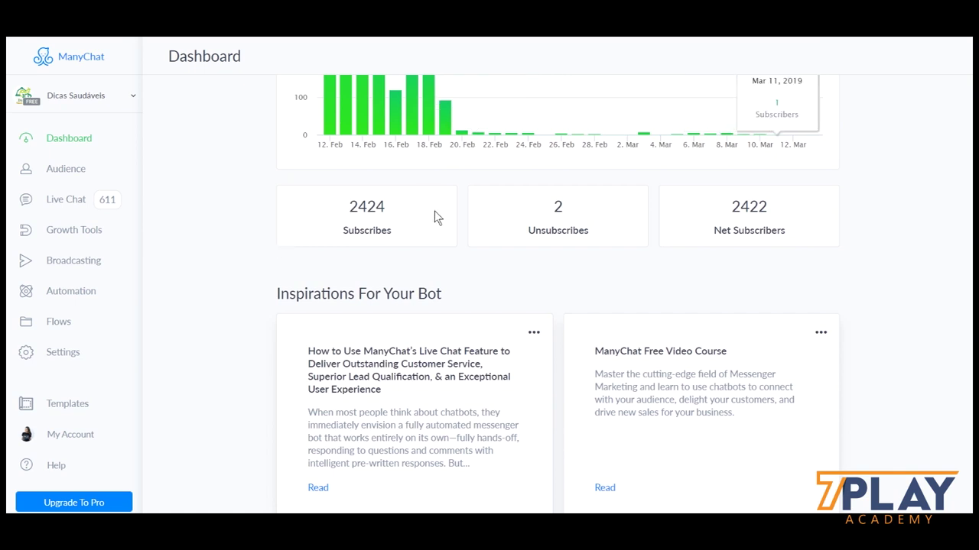
scroll(432, 229, "up", 1)
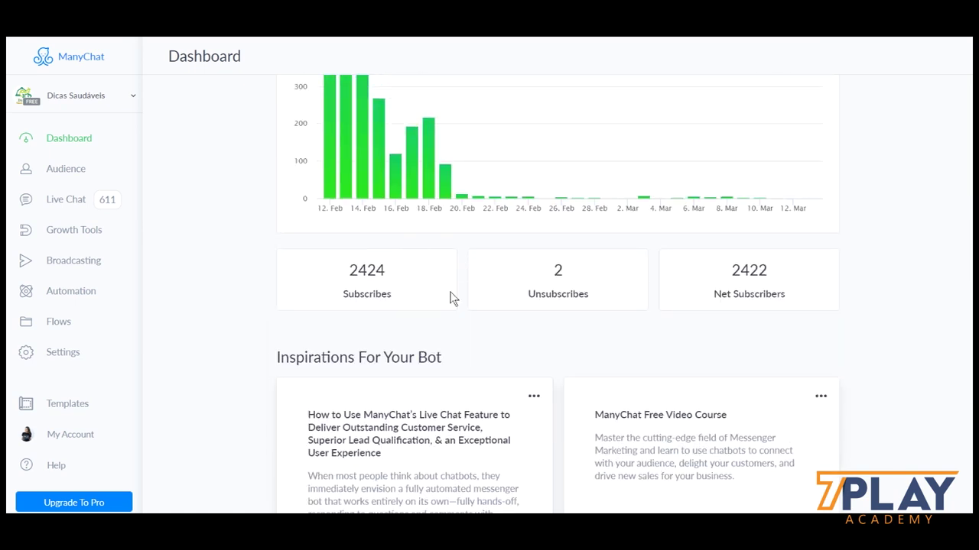
scroll(513, 367, "up", 1)
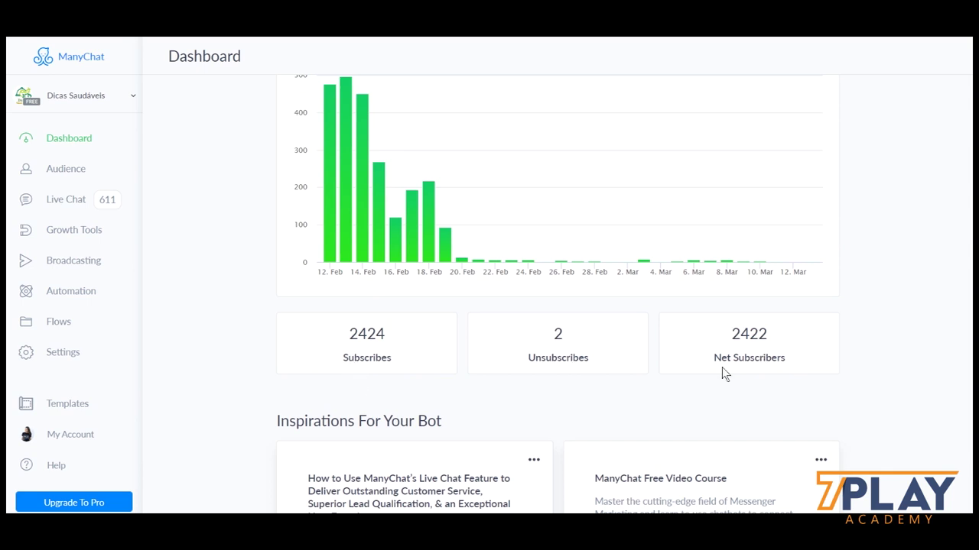
scroll(688, 359, "up", 2)
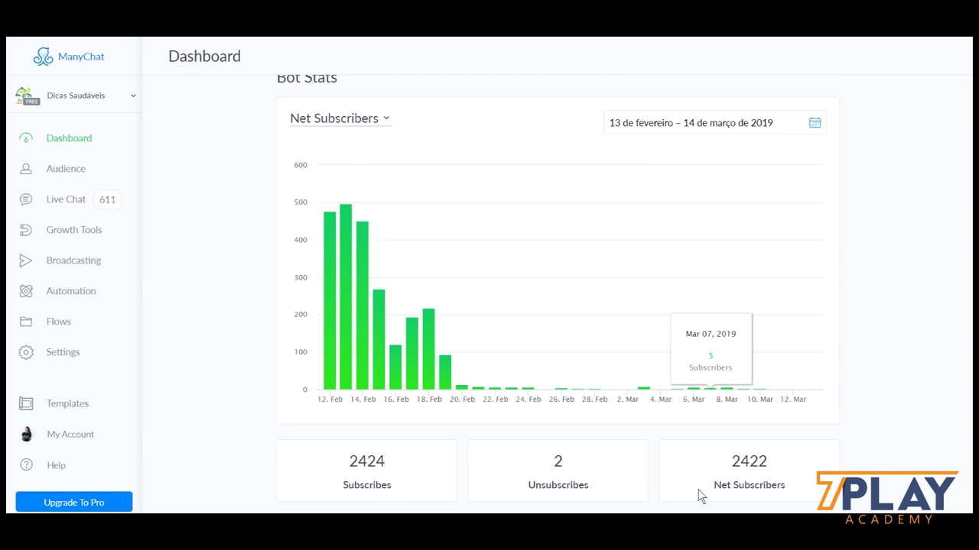
Limit the bot statistics to the last 7 days and look over the rest of the dashboard.
left_click(673, 127)
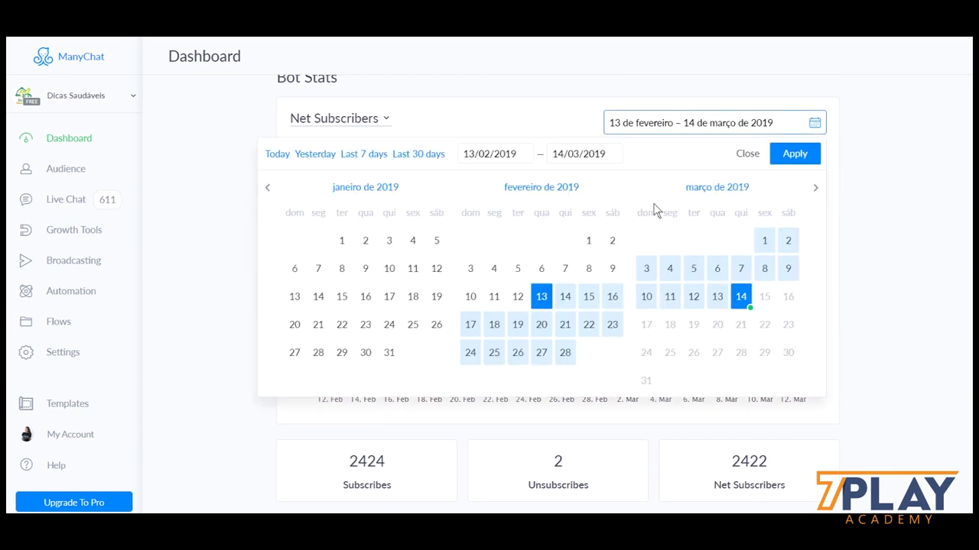
left_click(352, 153)
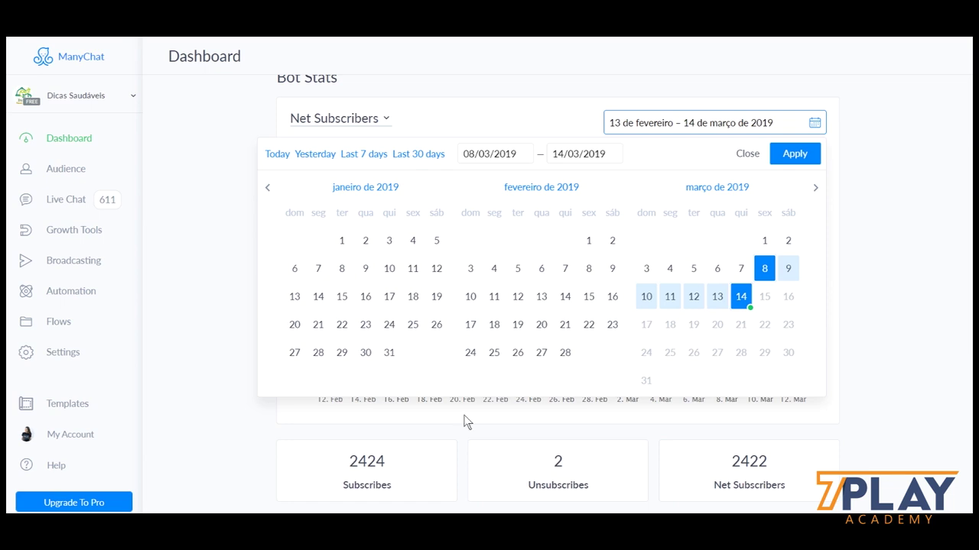
left_click(794, 154)
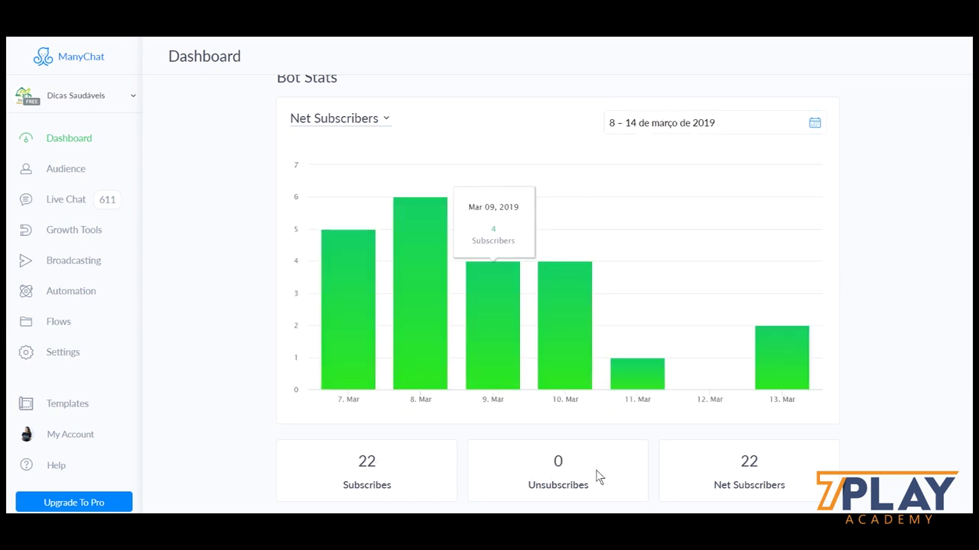
scroll(273, 184, "down", 4)
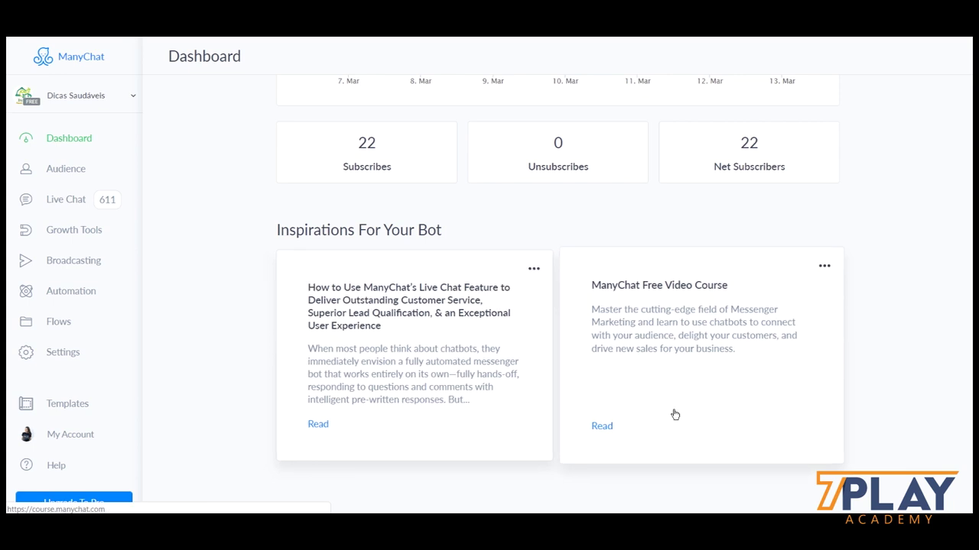
scroll(399, 307, "up", 5)
scroll(399, 308, "up", 4)
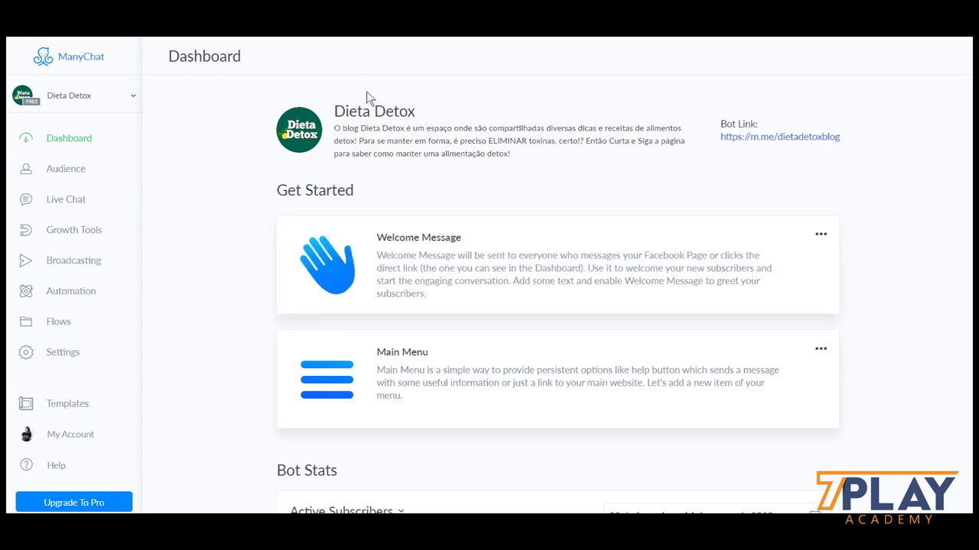
Look over the Dieta Detox dashboard, from the Get Started cards through the bot statistics to the inspiration articles.
scroll(419, 175, "down", 2)
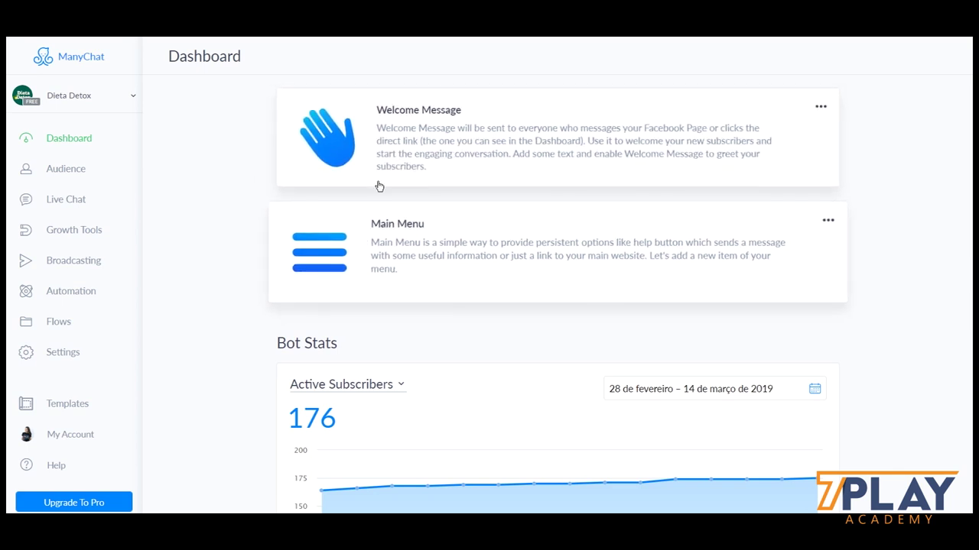
scroll(179, 228, "down", 3)
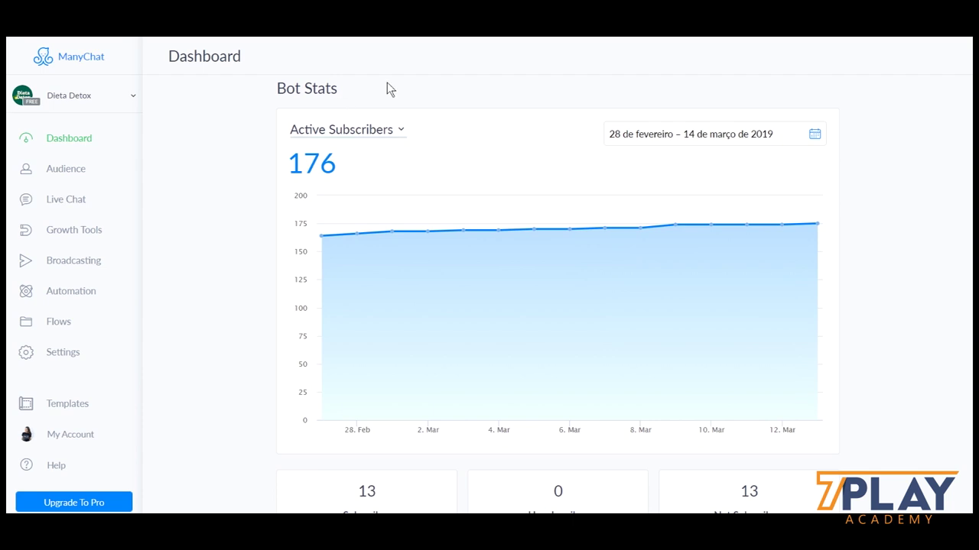
scroll(391, 107, "down", 4)
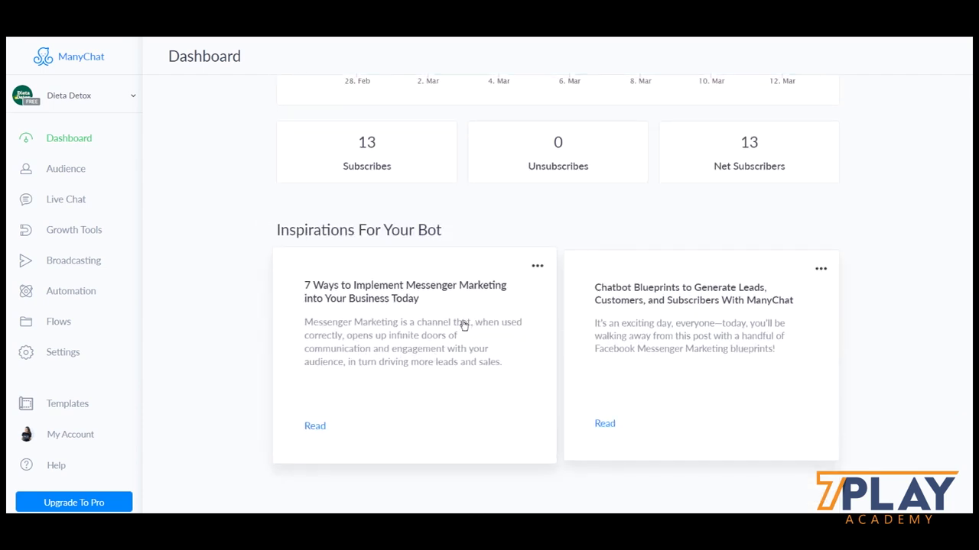
scroll(435, 223, "up", 7)
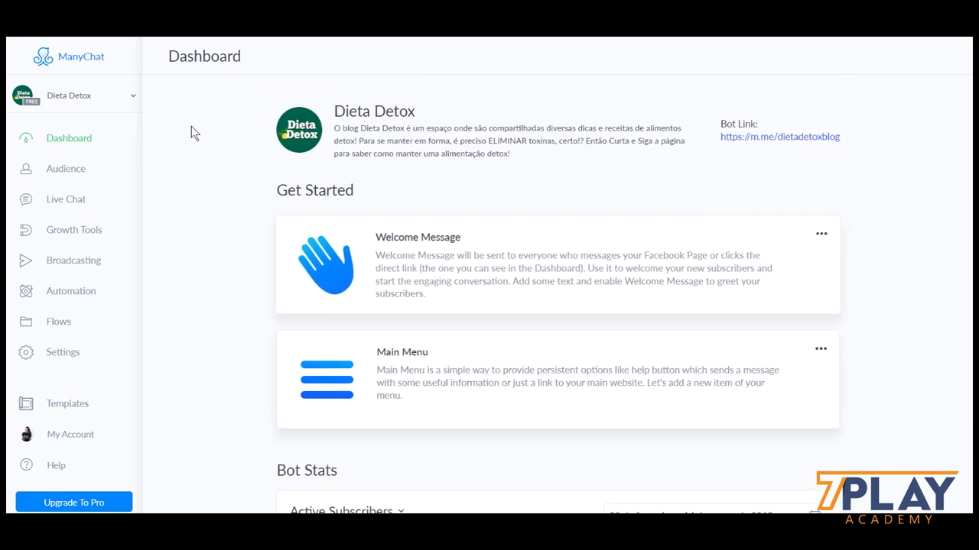
Go to the Audience list and examine the profile details of the most recent subscriber.
left_click(76, 177)
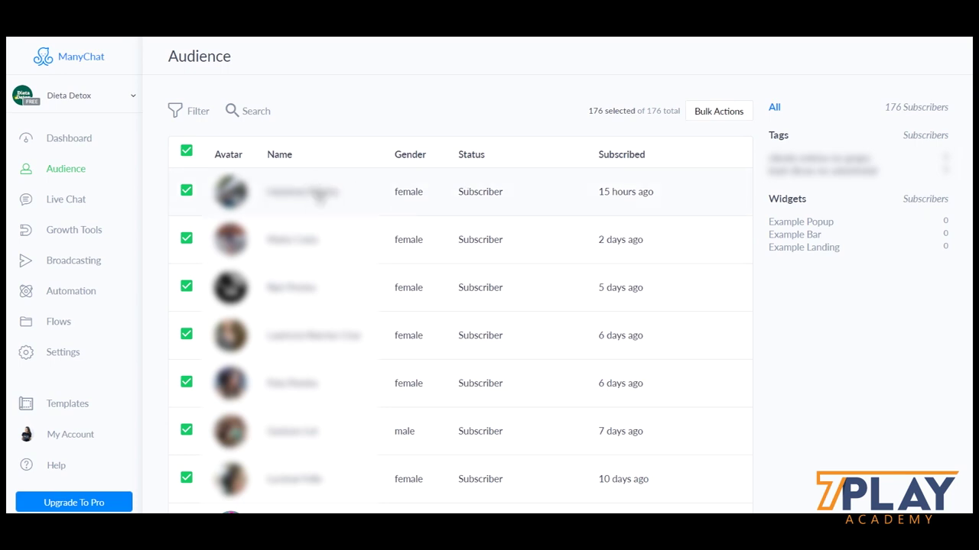
left_click(322, 193)
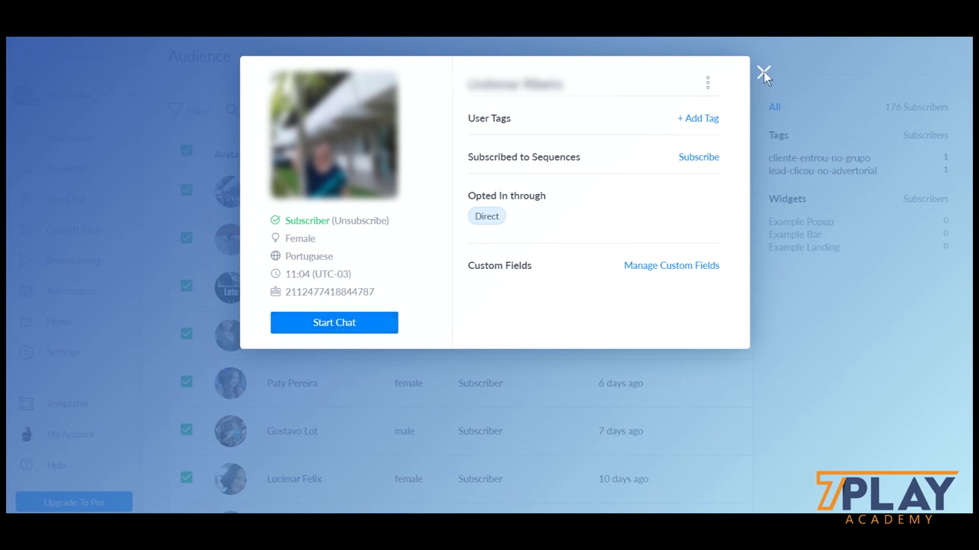
left_click(707, 82)
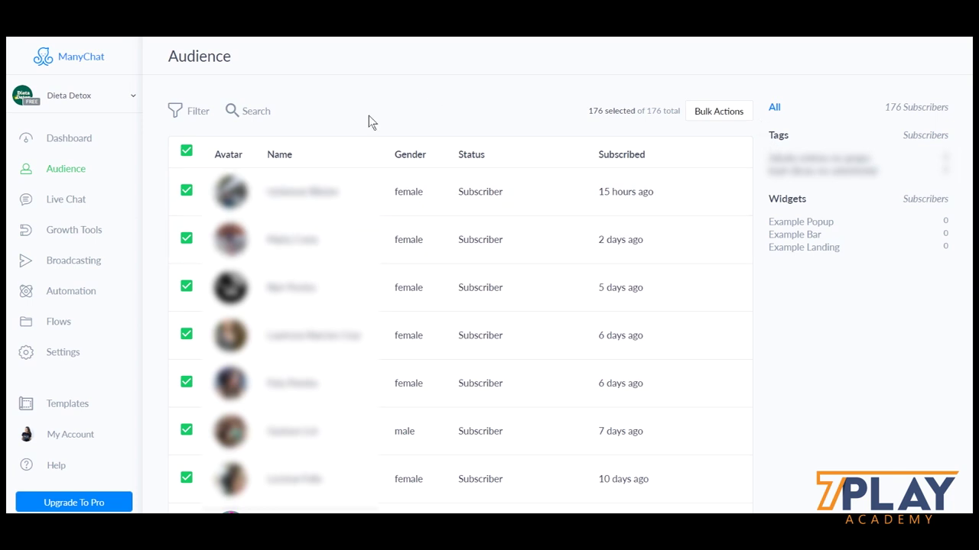
Examine the audience's name search and the available filter conditions without applying any.
left_click(248, 109)
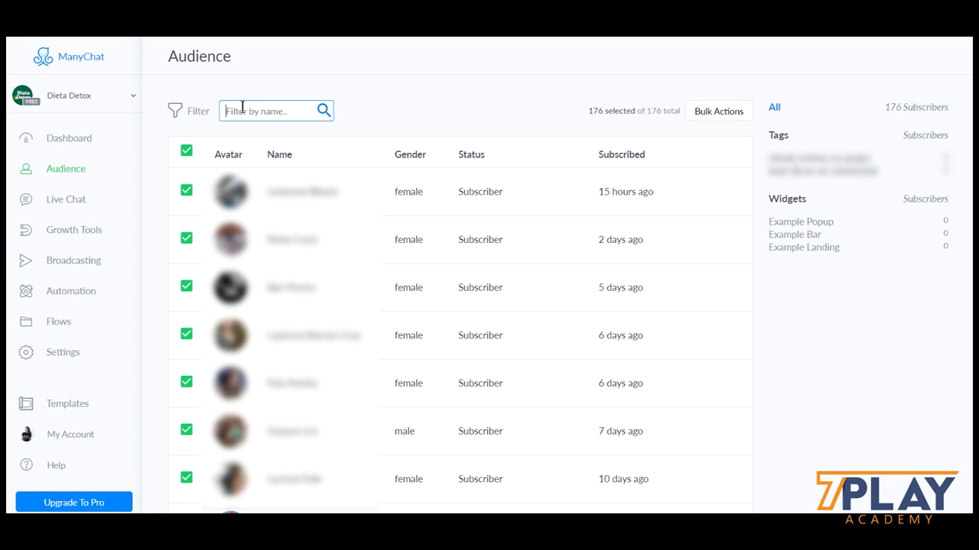
left_click(450, 102)
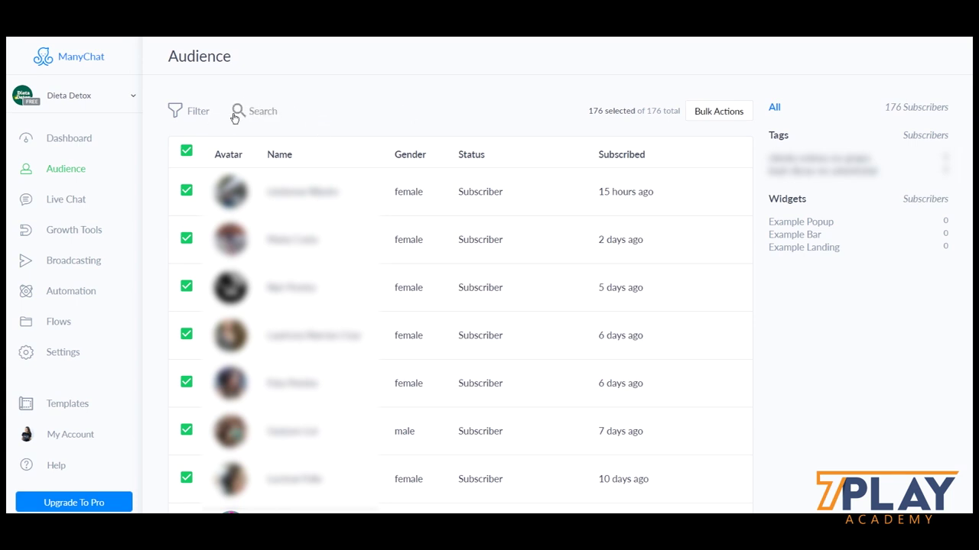
left_click(199, 119)
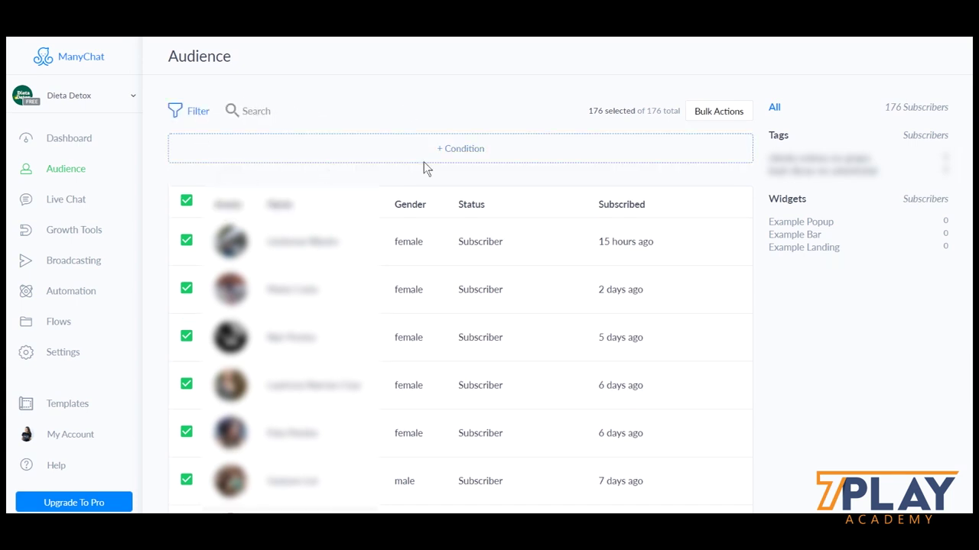
left_click(449, 152)
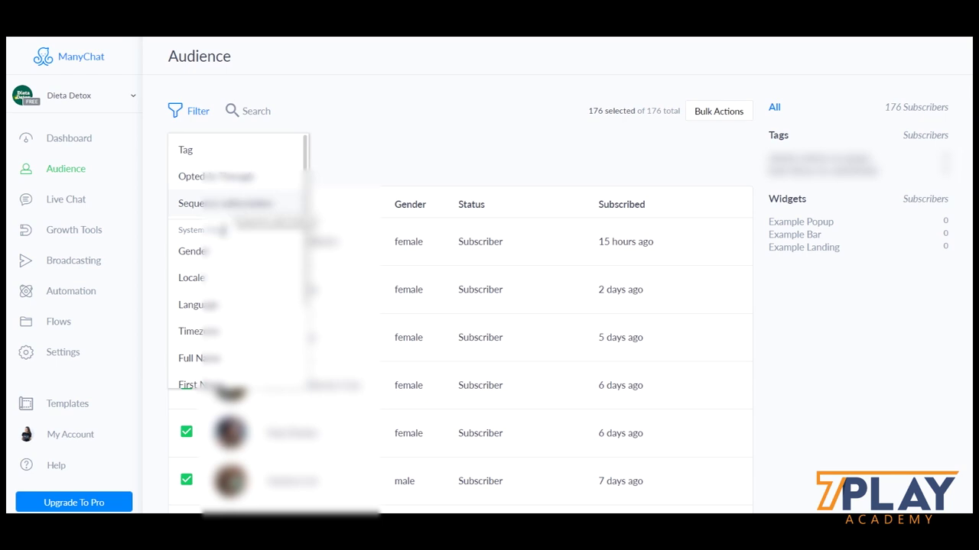
scroll(212, 305, "down", 3)
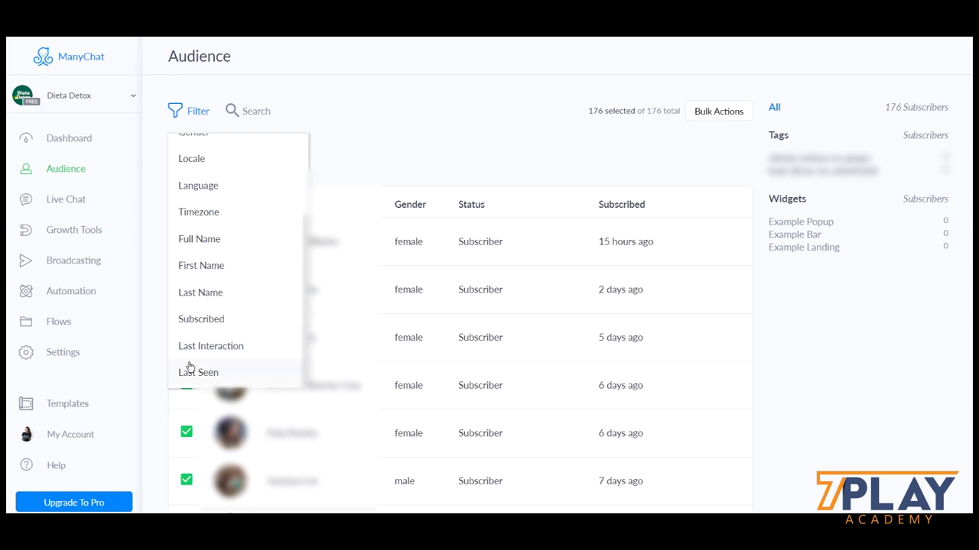
left_click(444, 168)
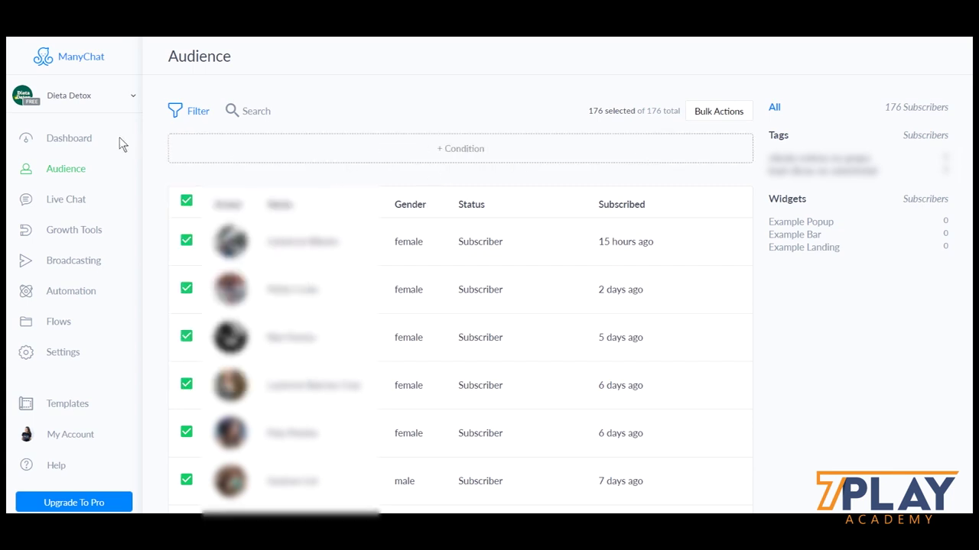
Show the done conversations in Live Chat, open the second one and bring up its note editor.
left_click(53, 204)
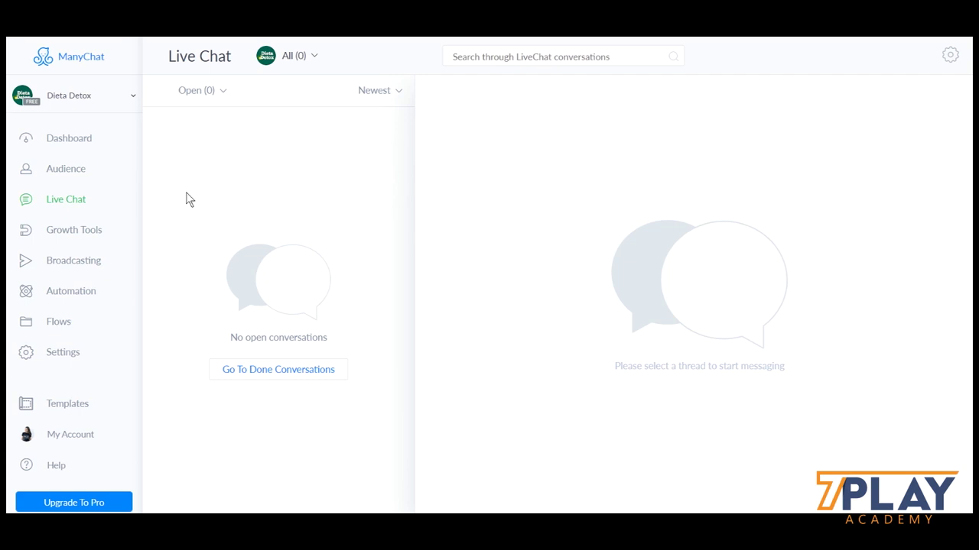
left_click(210, 90)
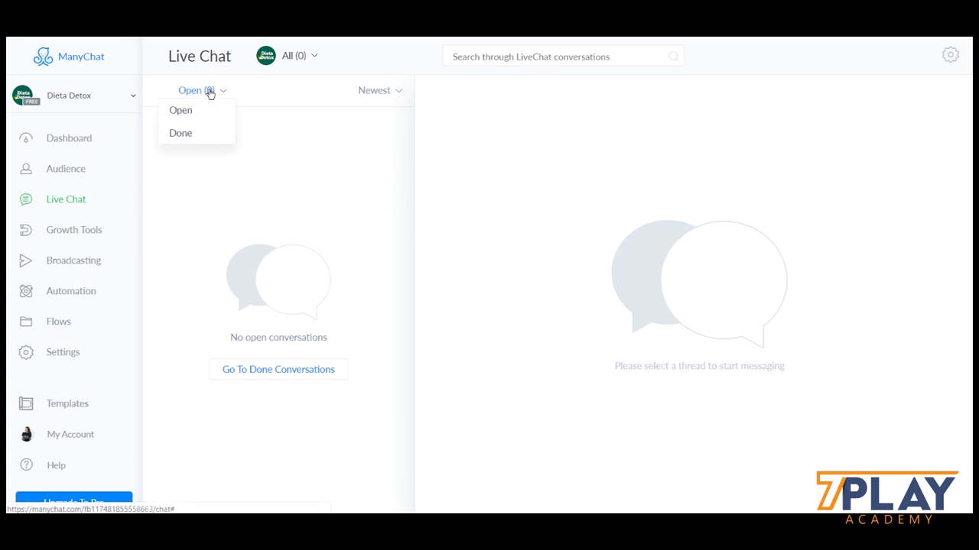
left_click(252, 372)
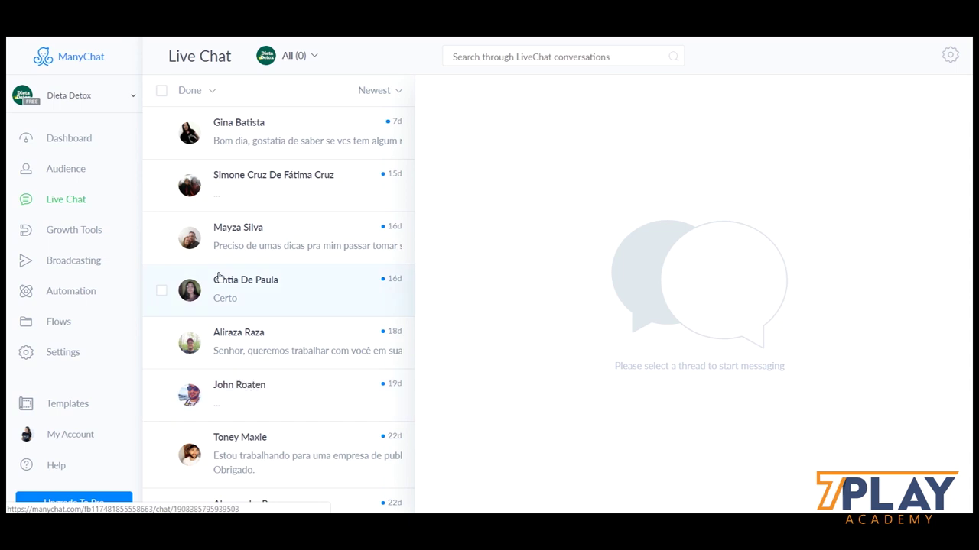
left_click(292, 197)
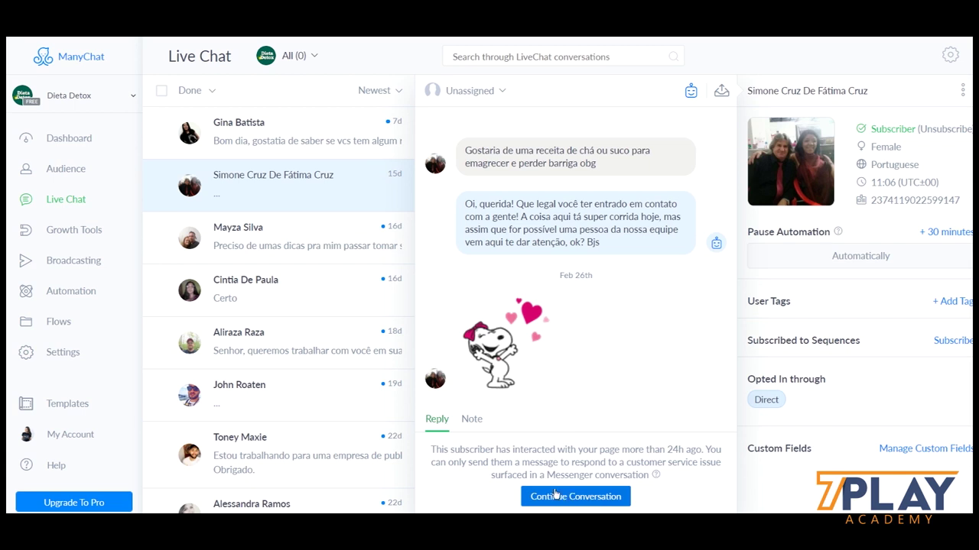
left_click(468, 421)
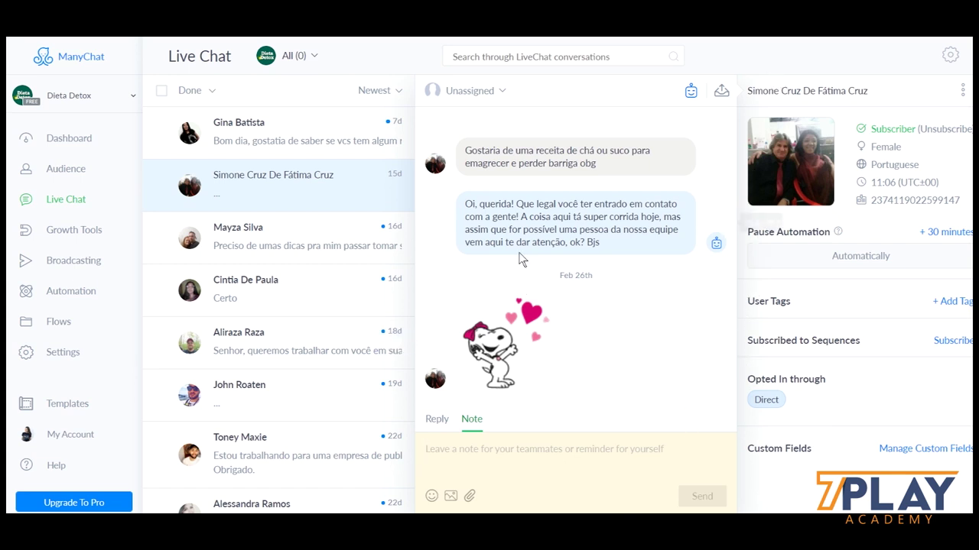
View the Growth Tools widgets and the Broadcasts overview.
left_click(85, 231)
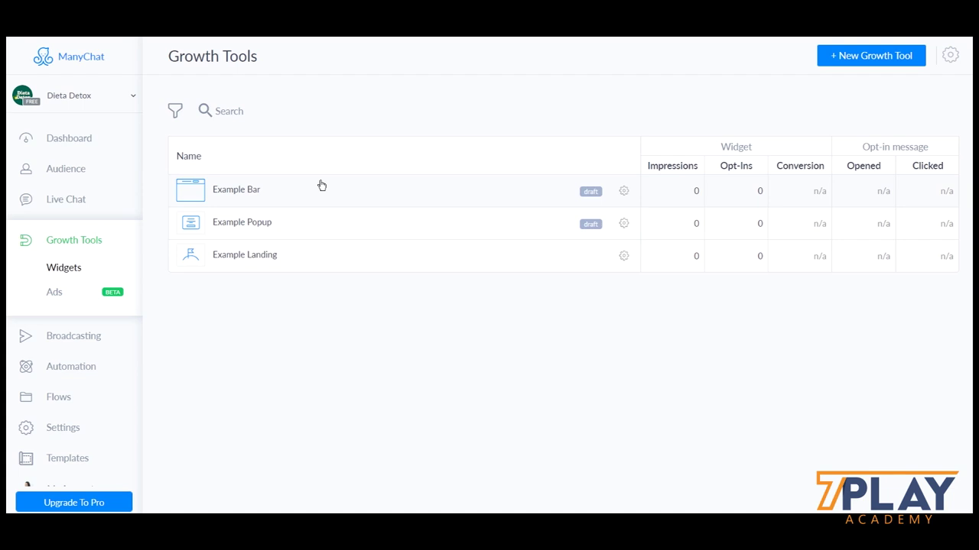
left_click(62, 341)
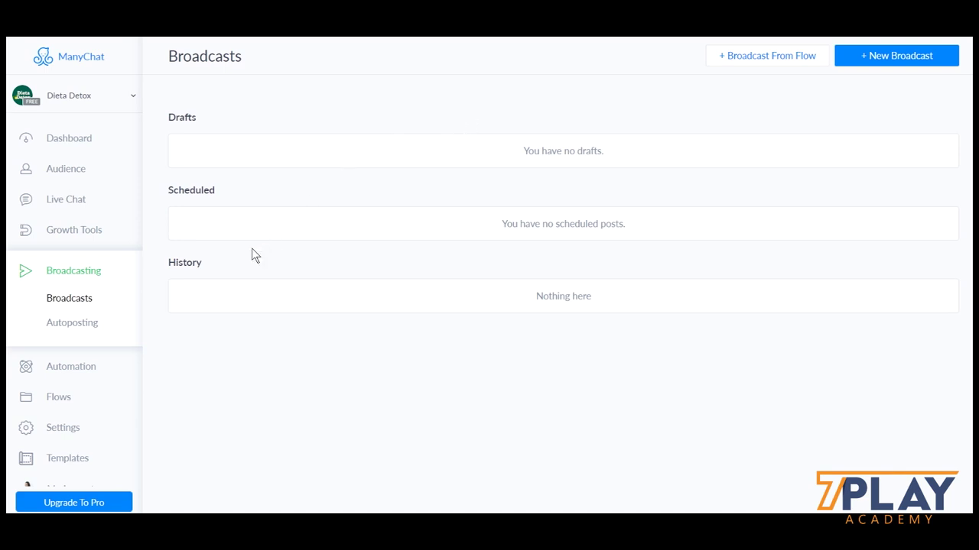
Open Autoposting, examine the source channel types offered for a new channel, and close the dialog without adding one.
left_click(77, 324)
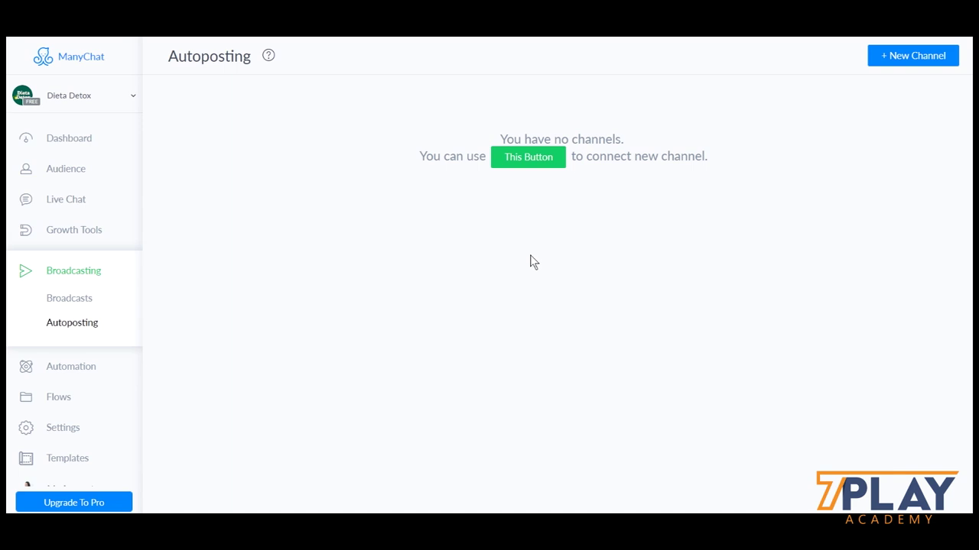
left_click(542, 160)
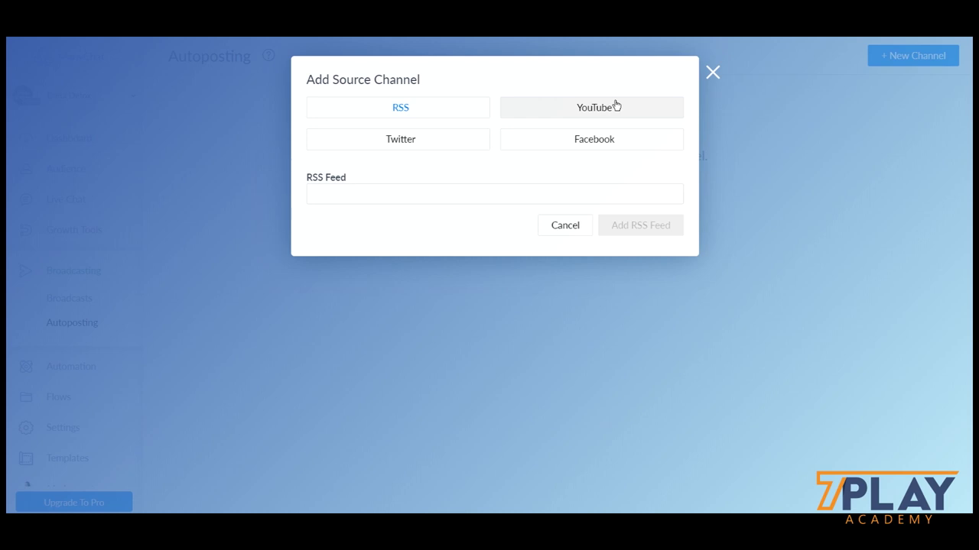
left_click(711, 74)
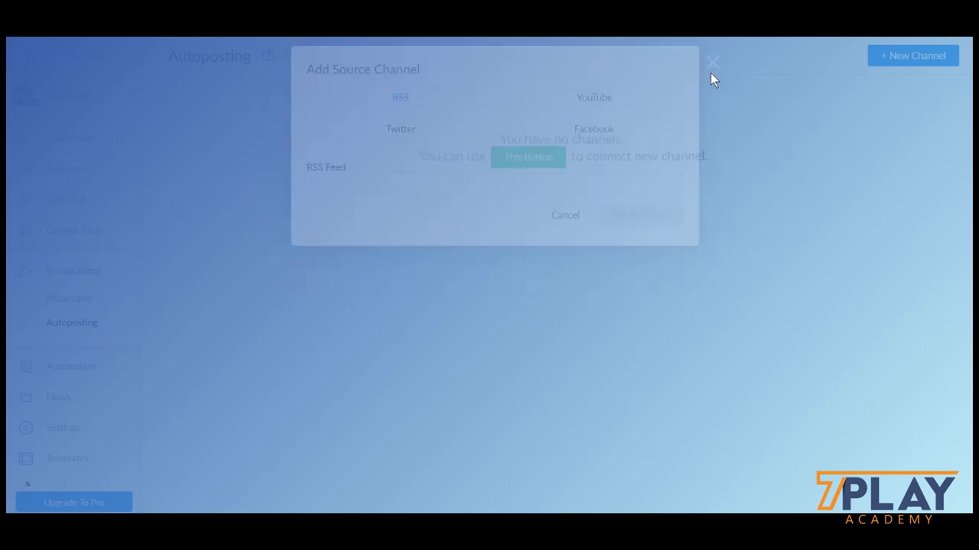
Reopen Autoposting, examine the RSS feed entry for a new source channel, and close the dialog without adding one.
left_click(68, 365)
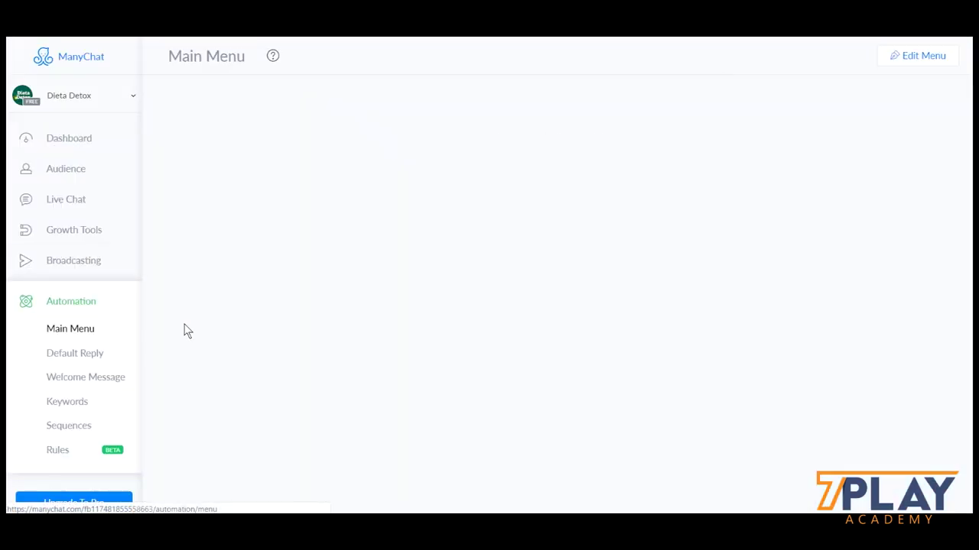
left_click(72, 261)
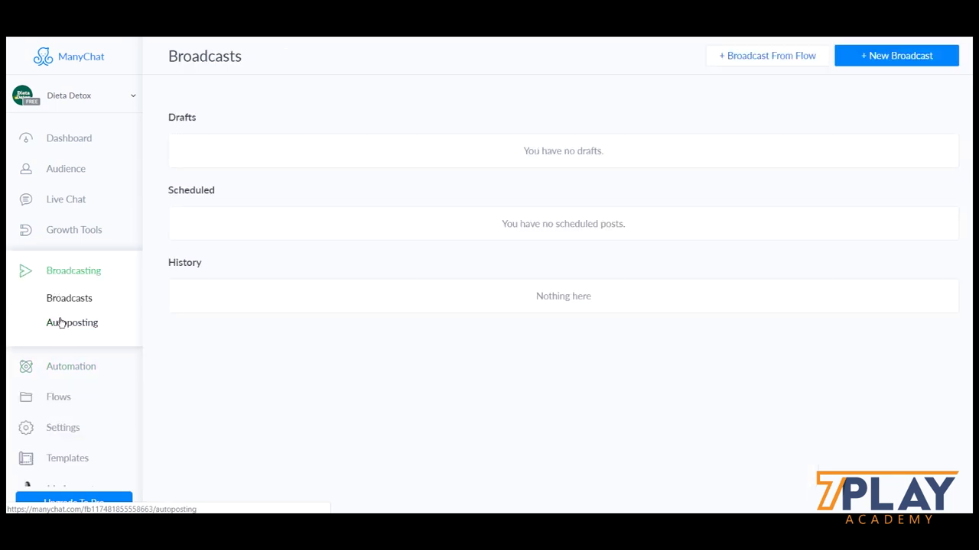
left_click(60, 322)
left_click(535, 166)
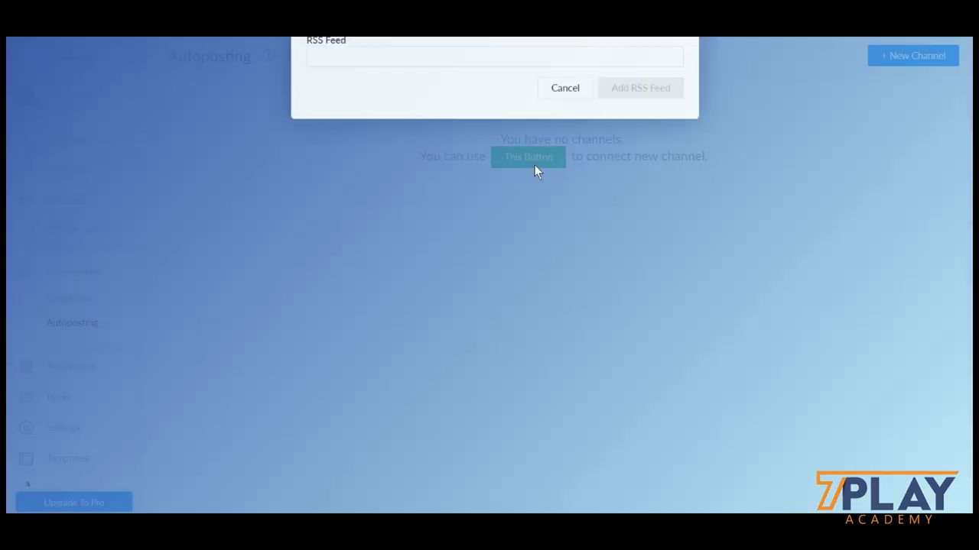
left_click(396, 192)
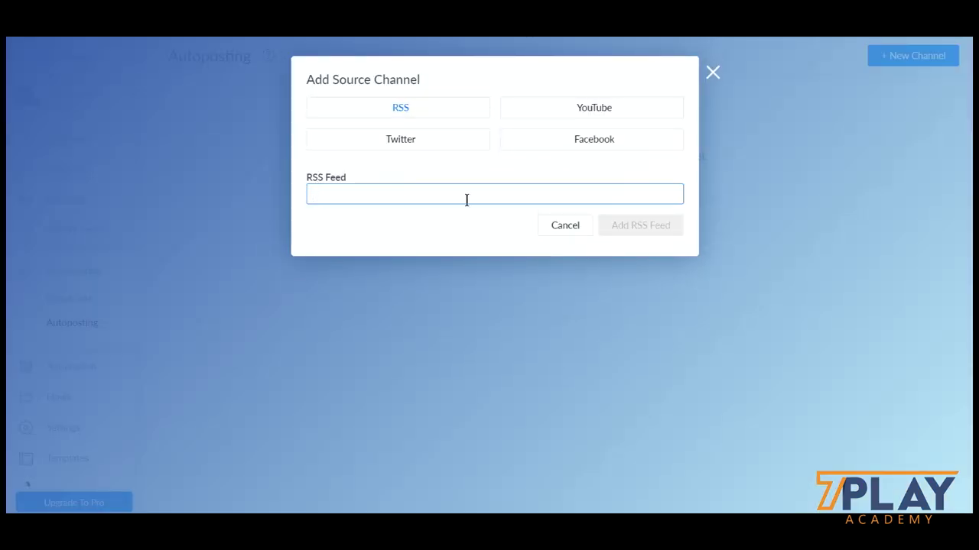
left_click(714, 71)
In the Automation main menu, add an item captioned 'Faça seu pedido abaixo!' that opens a submenu.
left_click(94, 358)
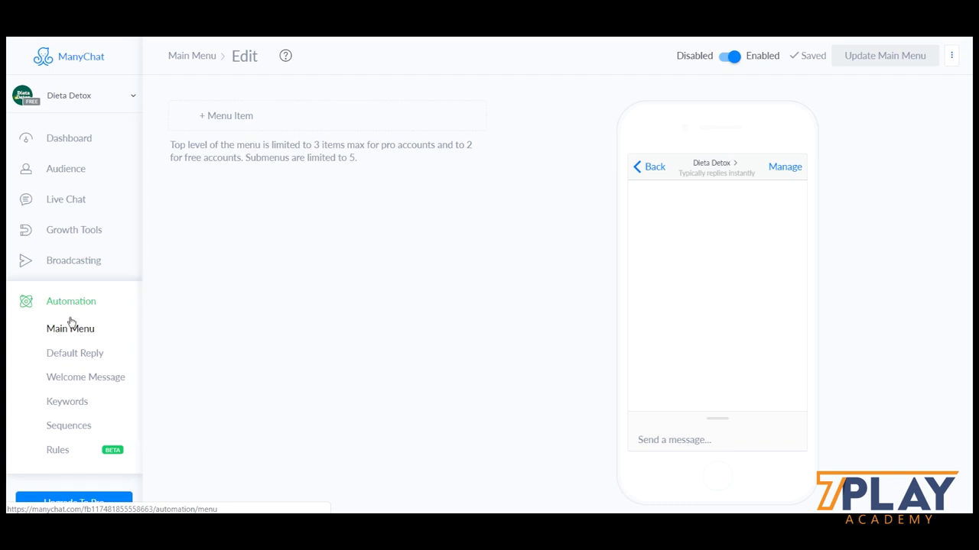
left_click(73, 328)
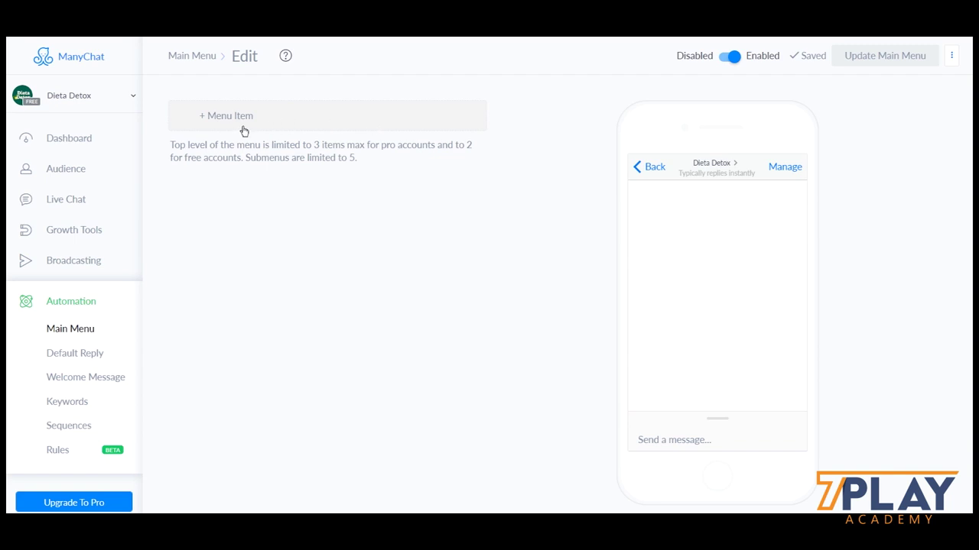
left_click(219, 124)
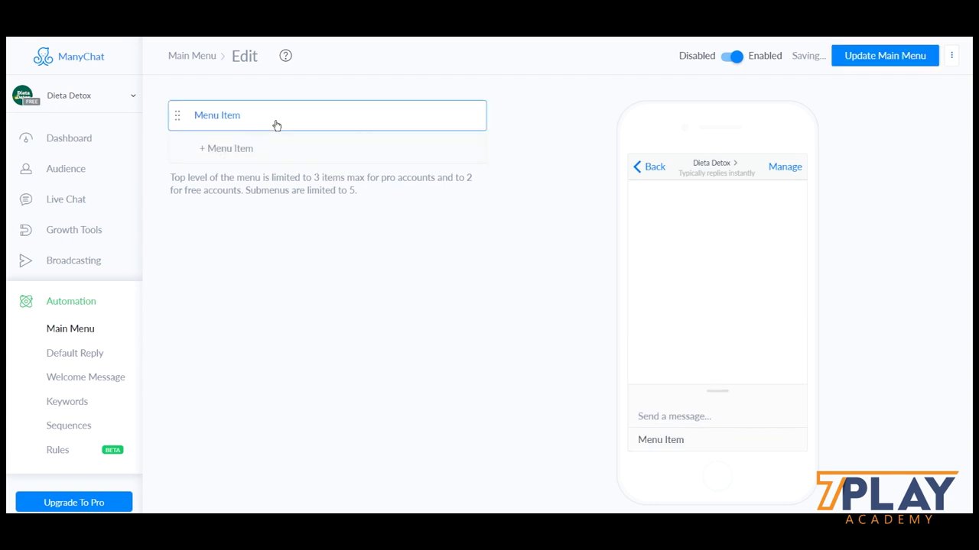
left_click(241, 124)
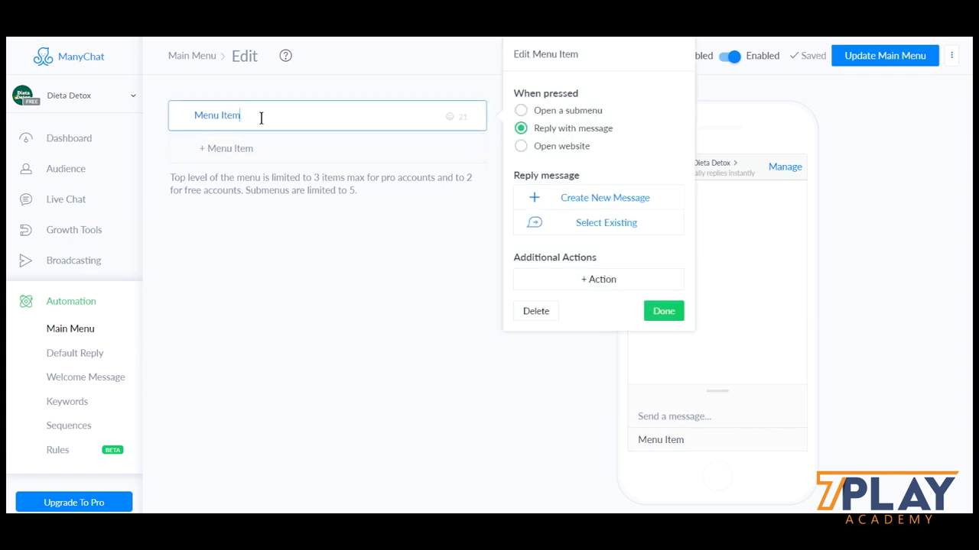
left_click_drag(260, 118, 190, 116)
left_click_drag(289, 107, 175, 110)
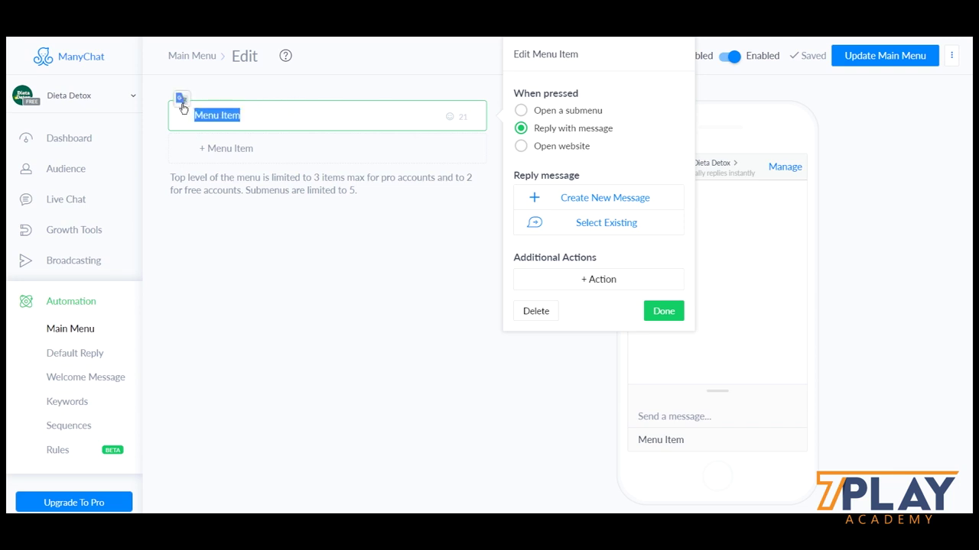
key("BackSpace")
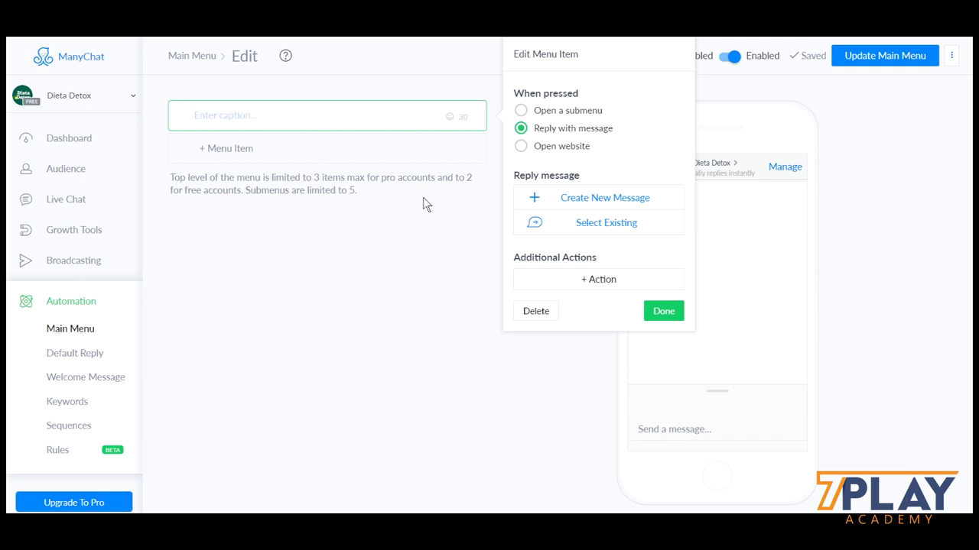
type("Faça seu pedido ")
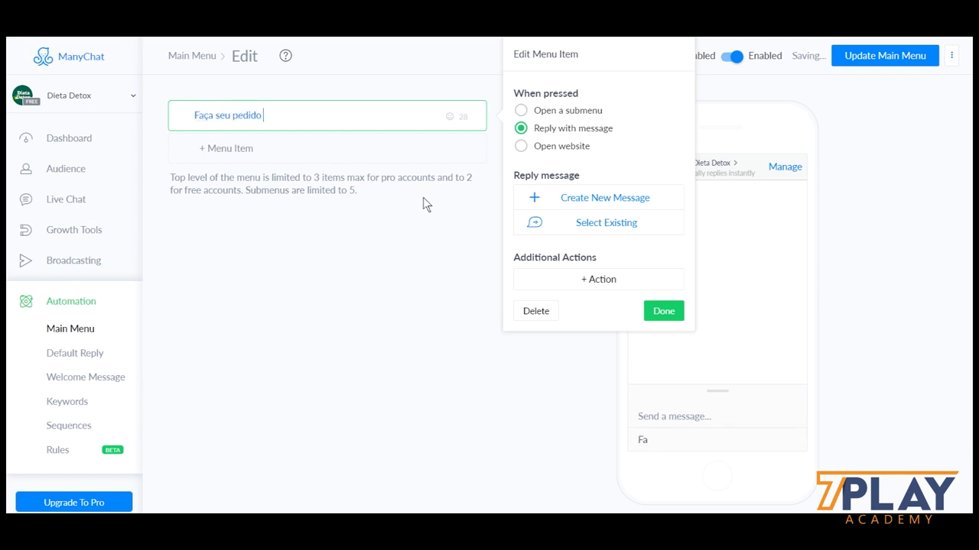
type("abaixo!")
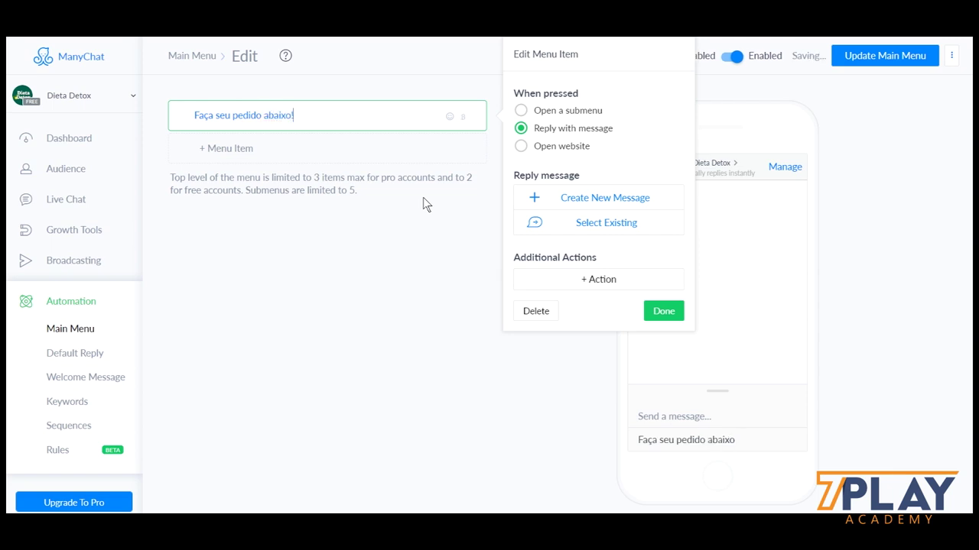
left_click(594, 119)
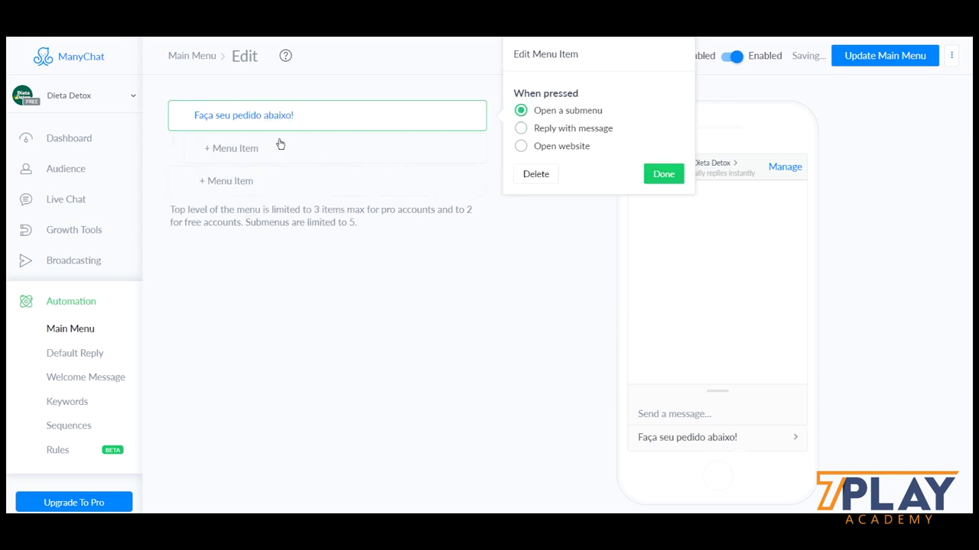
Add a submenu item captioned 'Massas' under 'Faça seu pedido abaixo!'.
left_click(280, 146)
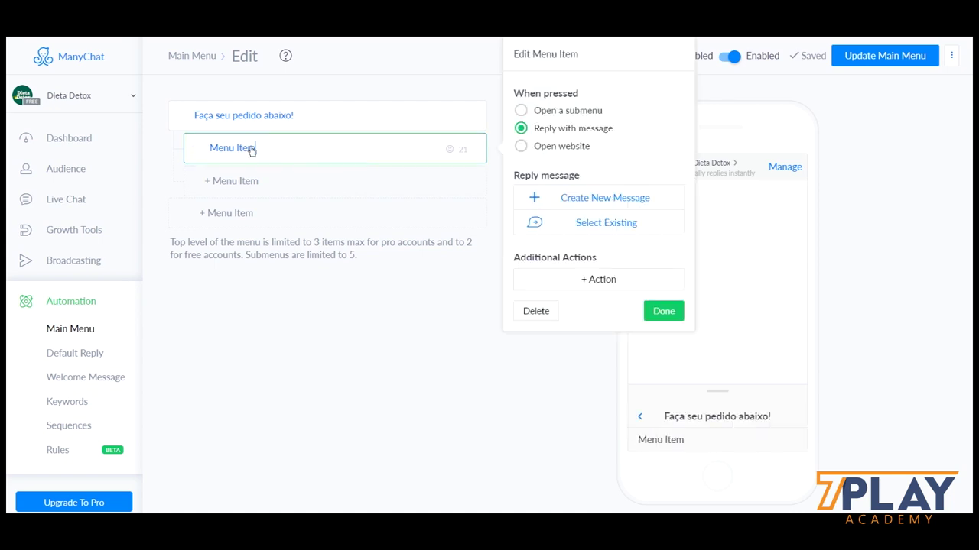
left_click_drag(256, 149, 199, 150)
type("Massas")
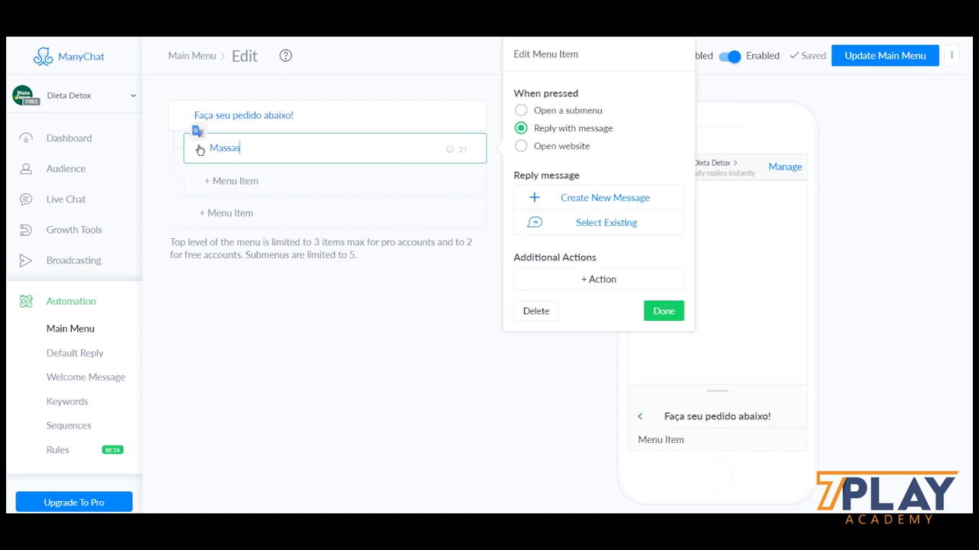
Add a second submenu item captioned 'Entradas' below Massas.
left_click(323, 180)
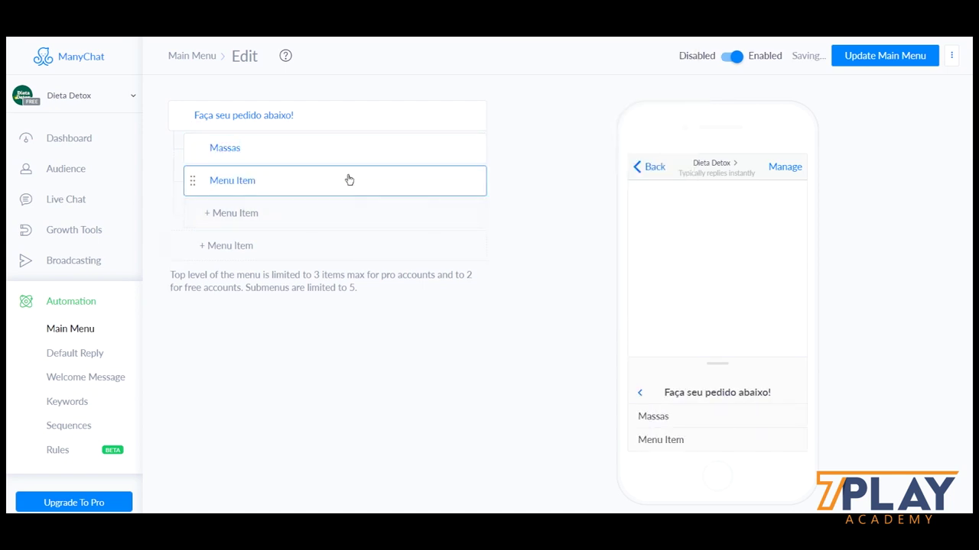
key("BackSpace")
key("BackSpace")
key("BackSpace")
key("BackSpace")
key("BackSpace")
key("BackSpace")
key("BackSpace")
key("BackSpace")
key("BackSpace")
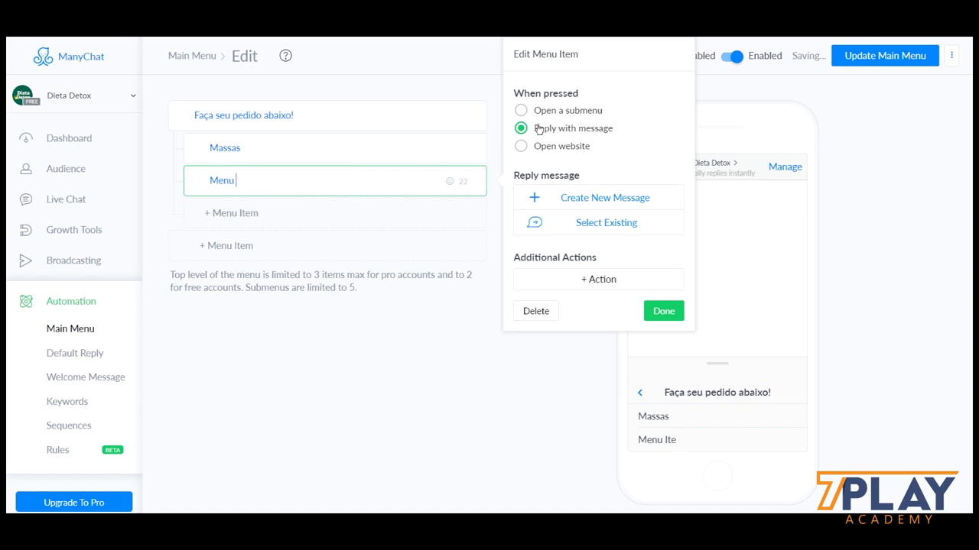
type("Entradas")
Add a third submenu item captioned 'Bebidas' below Entradas.
left_click(262, 226)
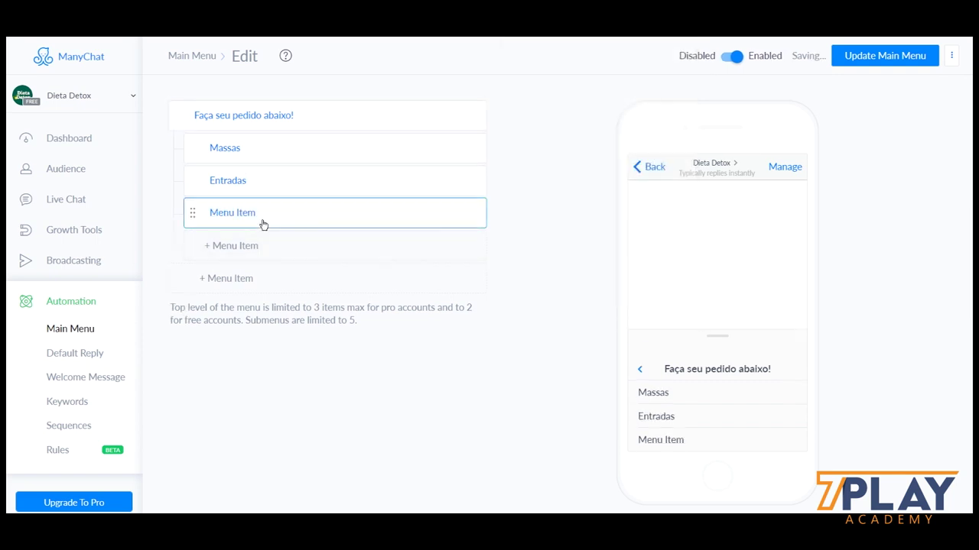
left_click_drag(277, 220, 206, 221)
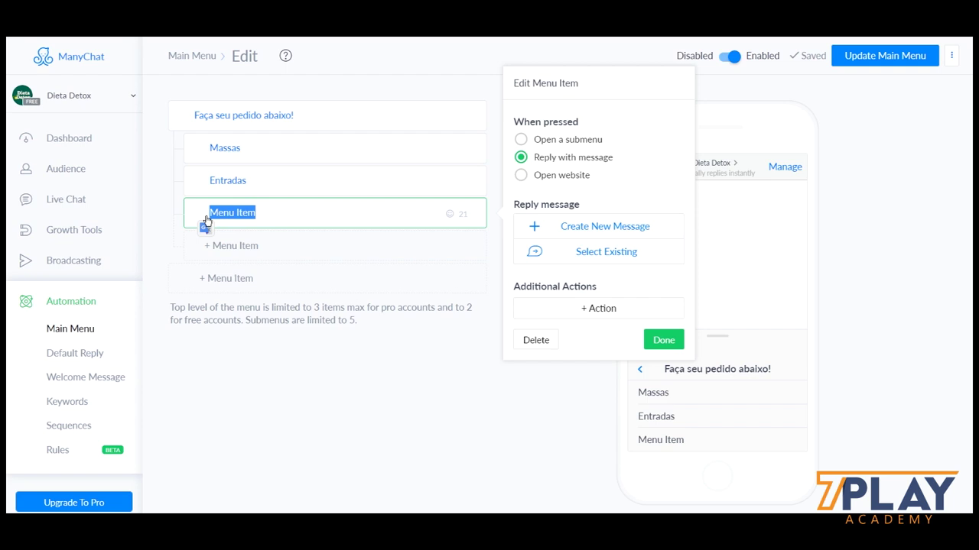
type("Refr")
key("BackSpace")
key("BackSpace")
key("BackSpace")
key("BackSpace")
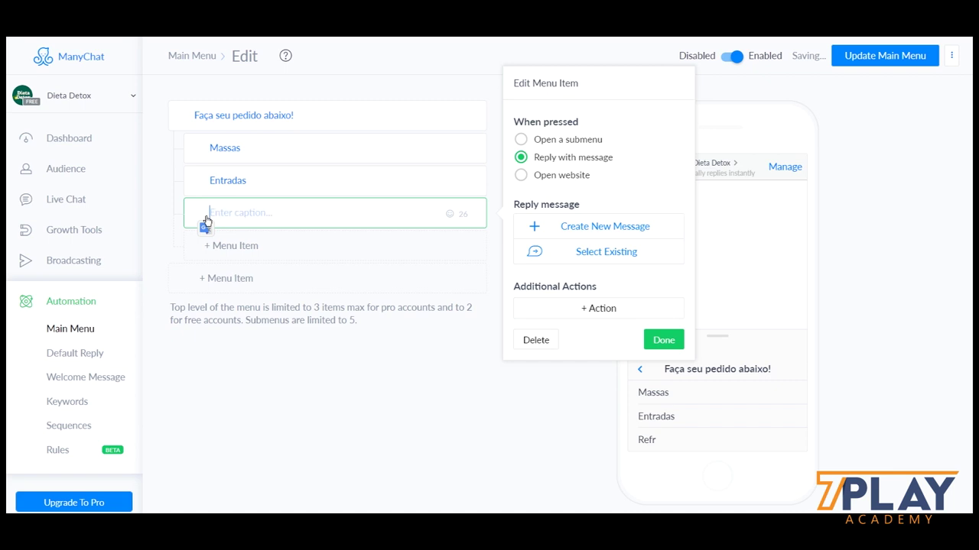
type("Bebidas")
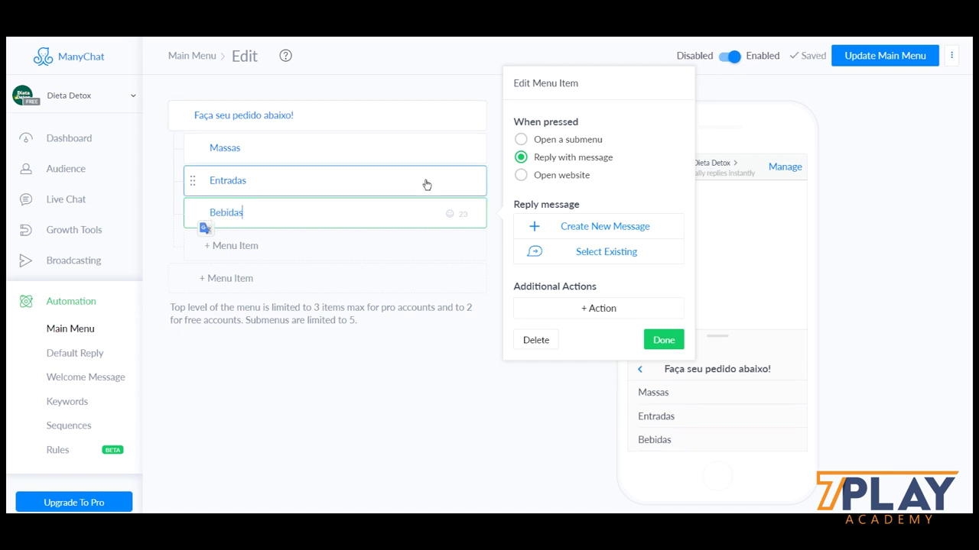
Set the Massas, Entradas and Bebidas submenu items to open a website, leaving their URLs empty.
left_click(459, 149)
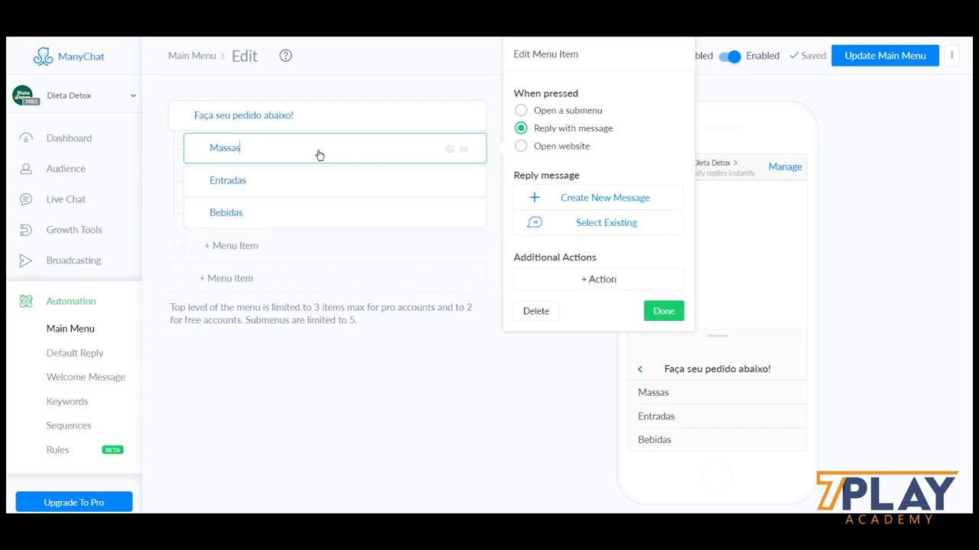
left_click(564, 146)
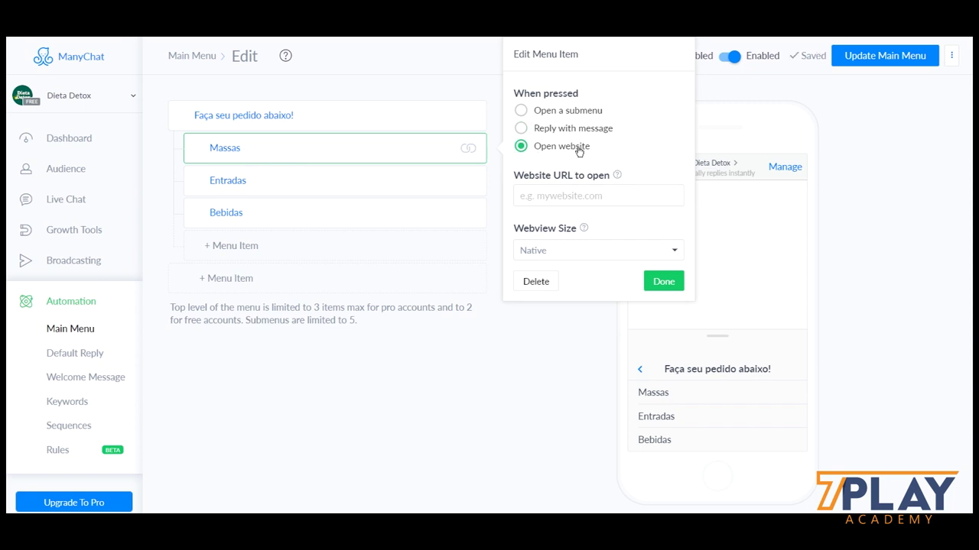
left_click(380, 181)
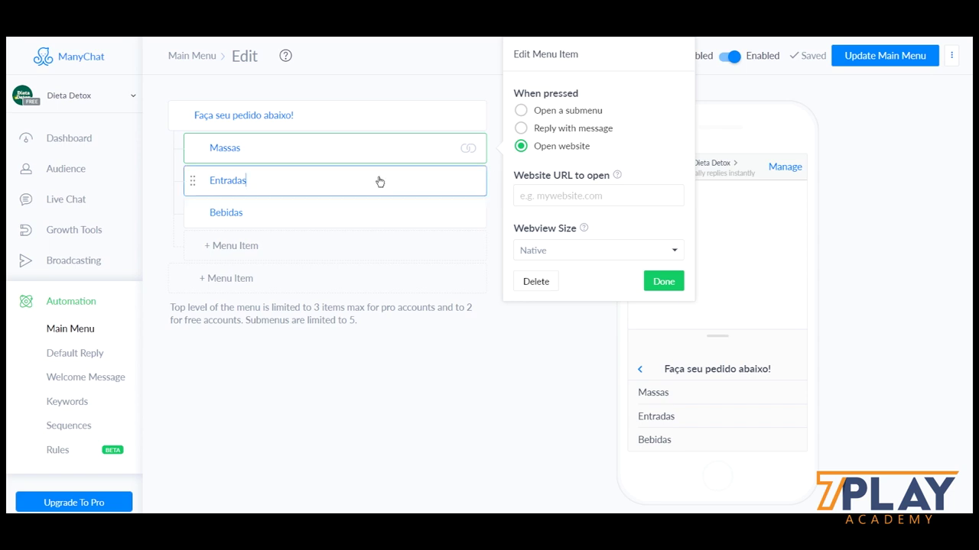
left_click(535, 152)
left_click(408, 212)
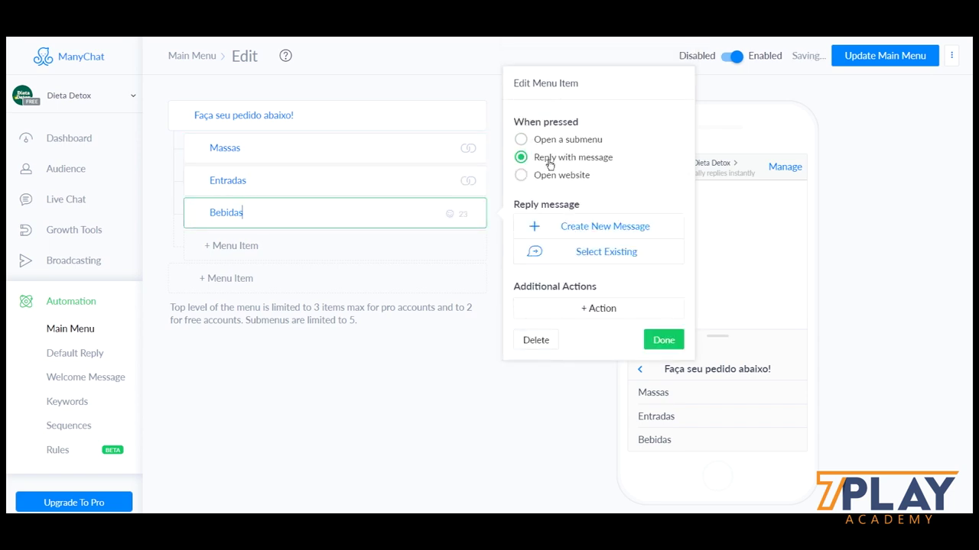
left_click(553, 177)
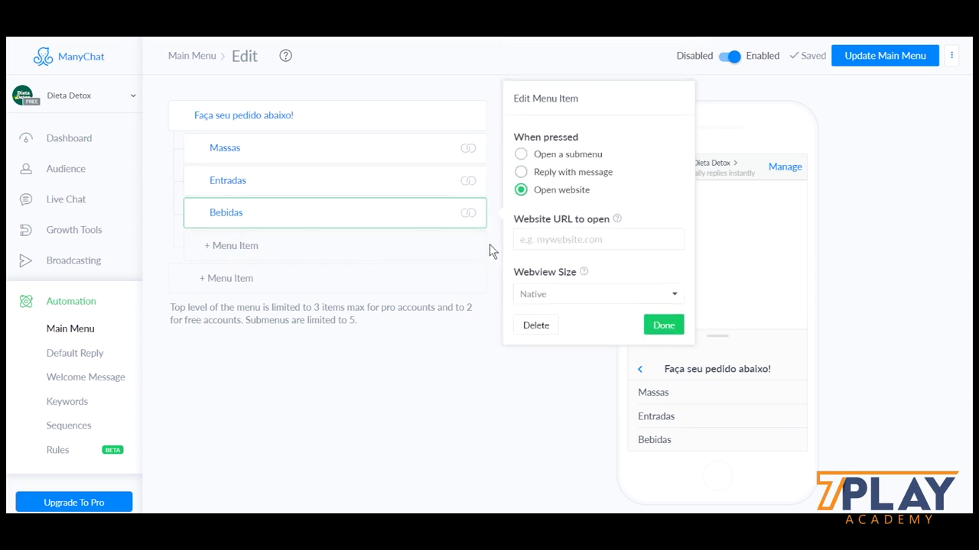
Delete the Bebidas submenu item and recreate it with the same caption, set to open a website.
left_click(545, 330)
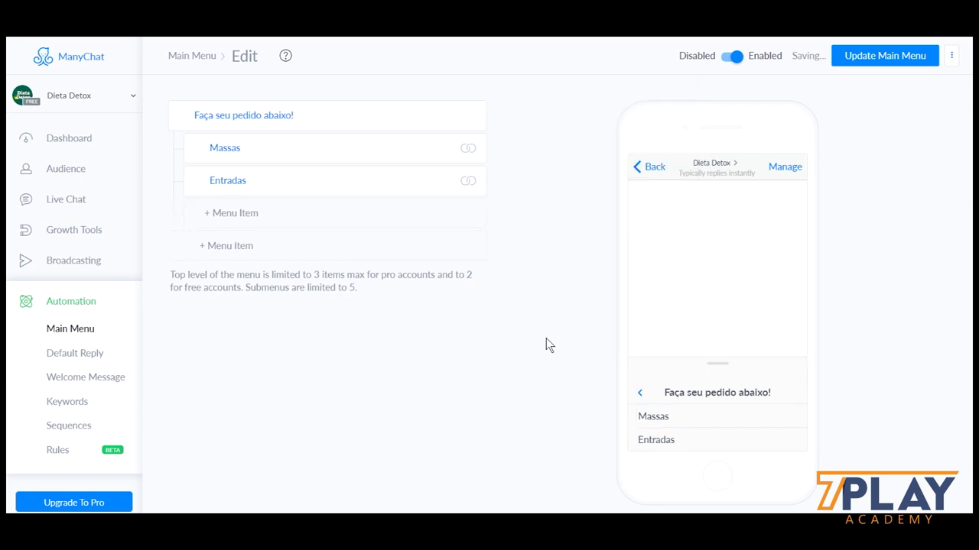
left_click(340, 218)
left_click(298, 214)
left_click_drag(293, 216, 198, 218)
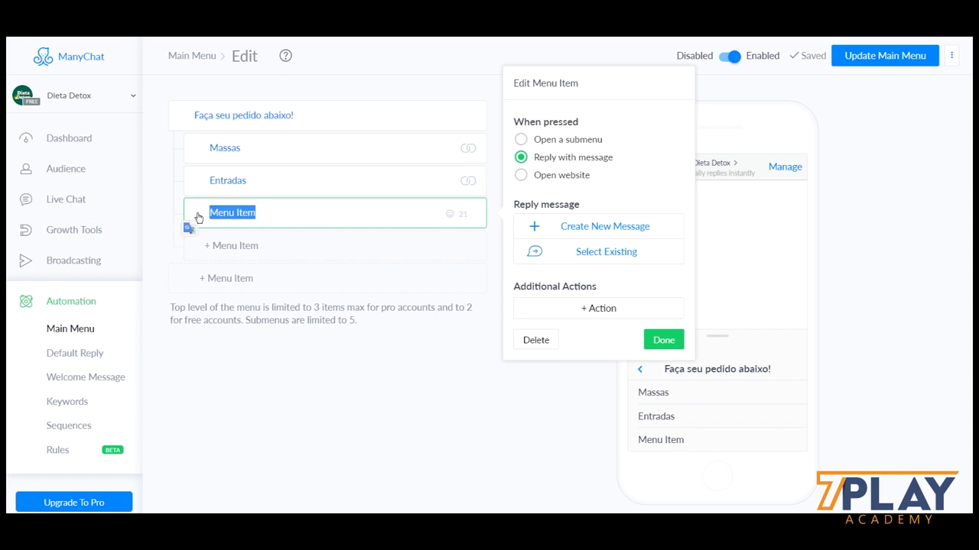
type("Bebidas")
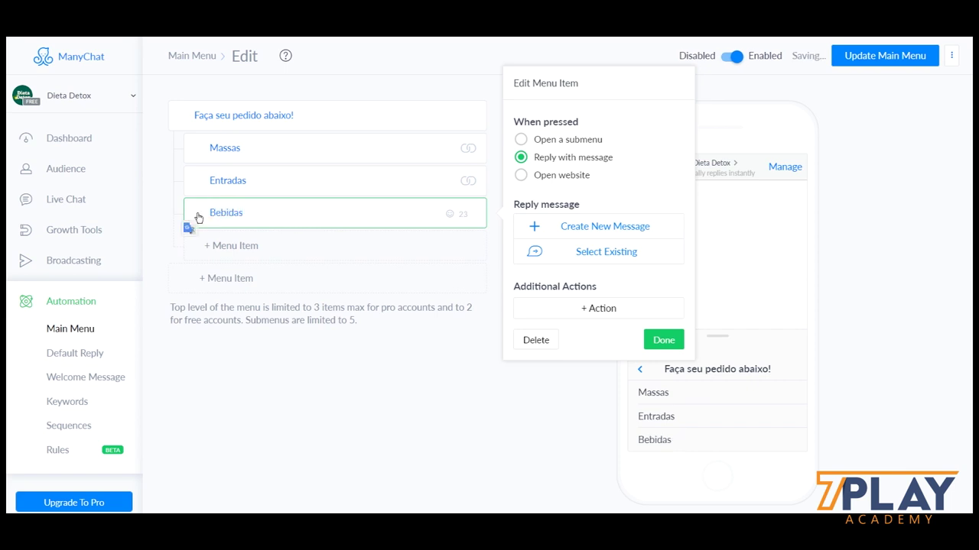
left_click(581, 176)
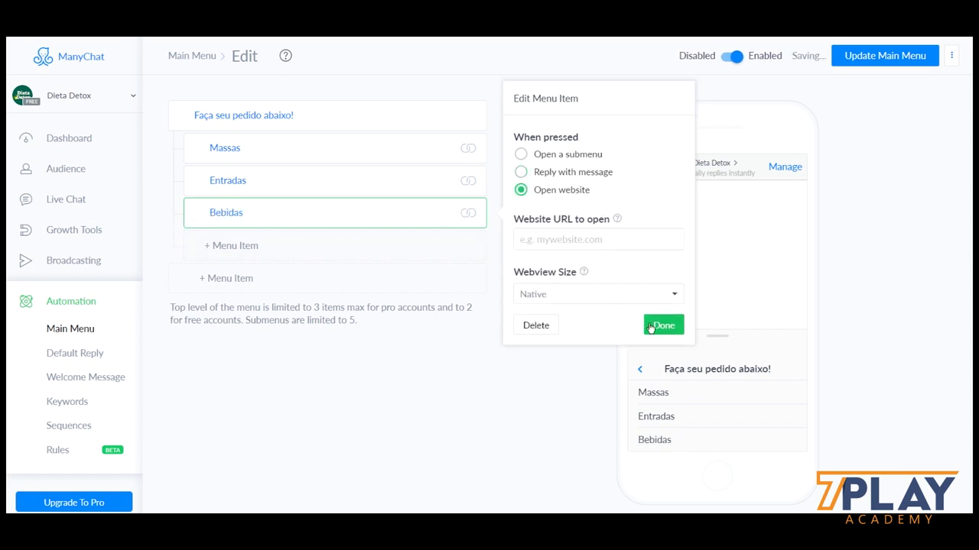
left_click(650, 328)
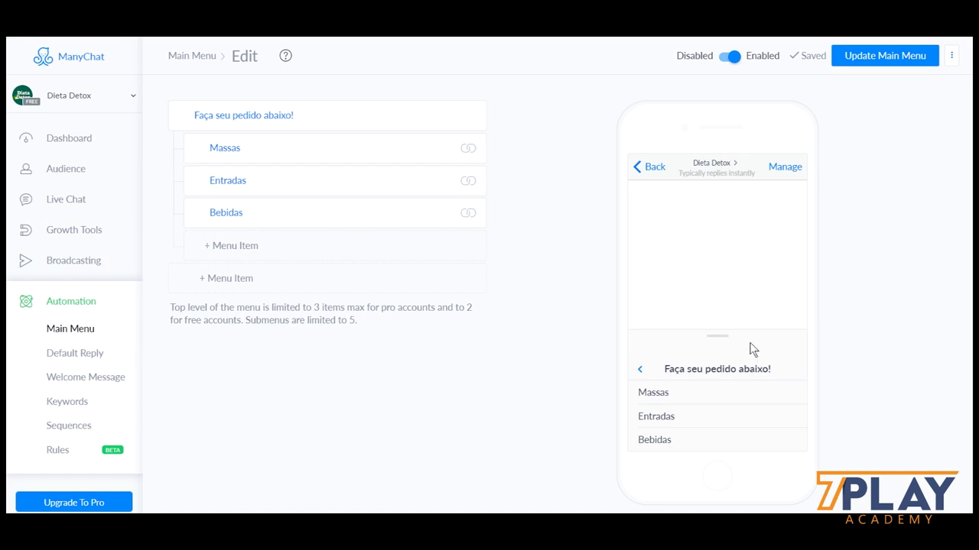
Delete the Bebidas, Entradas and Massas submenu items and their parent item 'Faça seu pedido abaixo!' from the main menu.
left_click(447, 214)
left_click(556, 325)
left_click(424, 190)
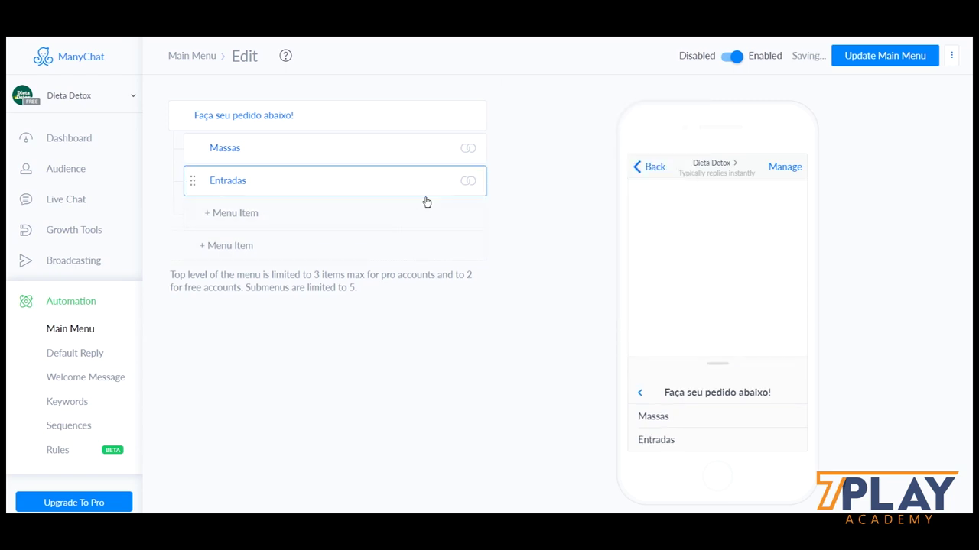
left_click(530, 291)
left_click(375, 147)
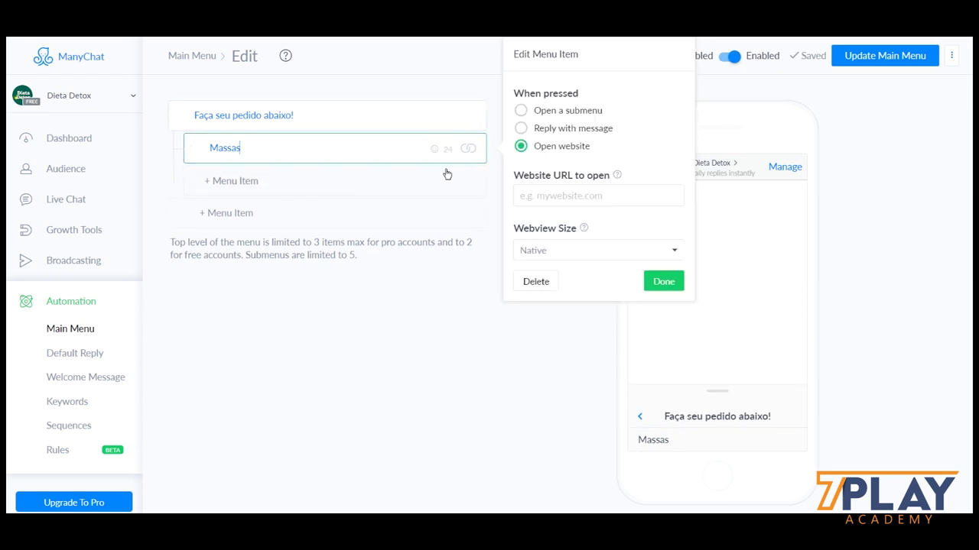
left_click(532, 279)
left_click(371, 116)
left_click(531, 174)
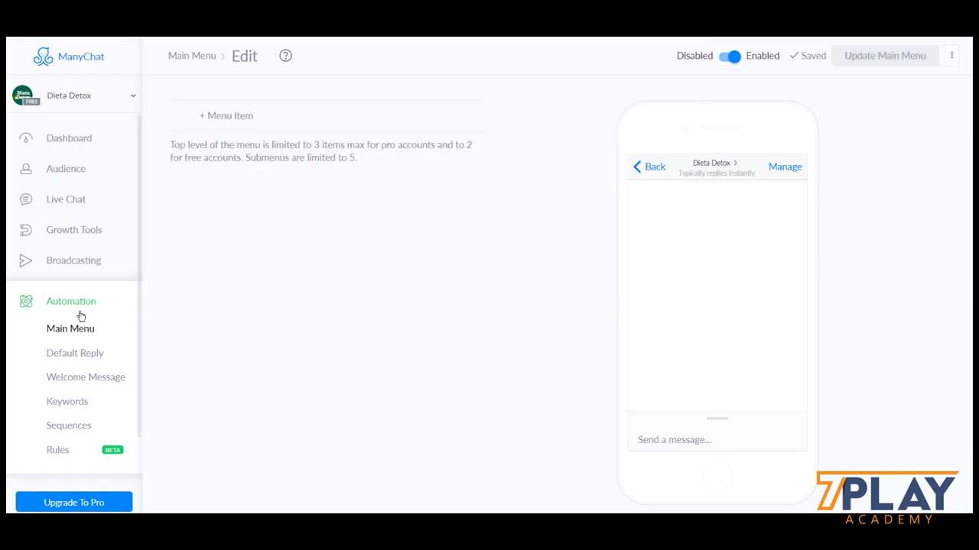
View the Default Reply automation with its message, attached steps and delivery statistics.
left_click(74, 351)
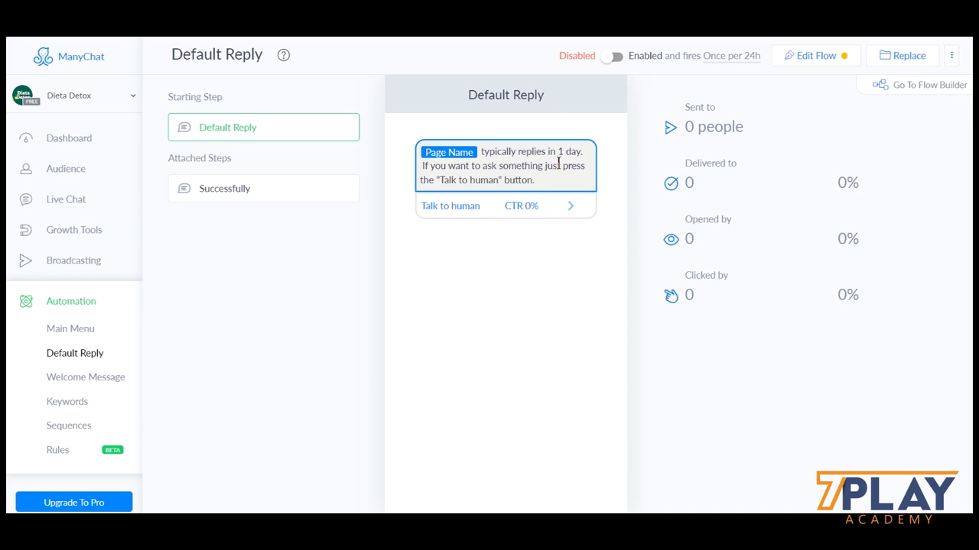
Open the Default Reply flow for editing and add a text block with a 3-second typing delay above it.
left_click(798, 57)
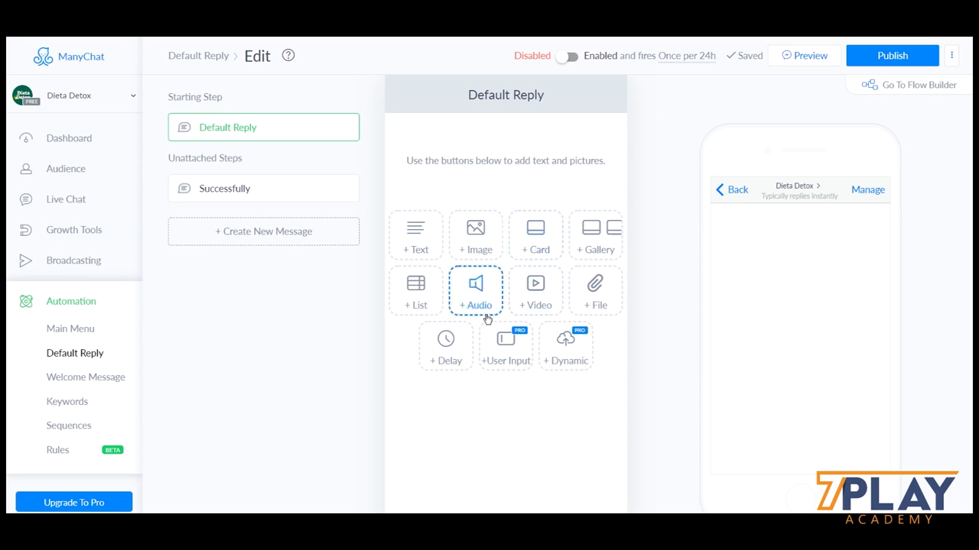
left_click(416, 242)
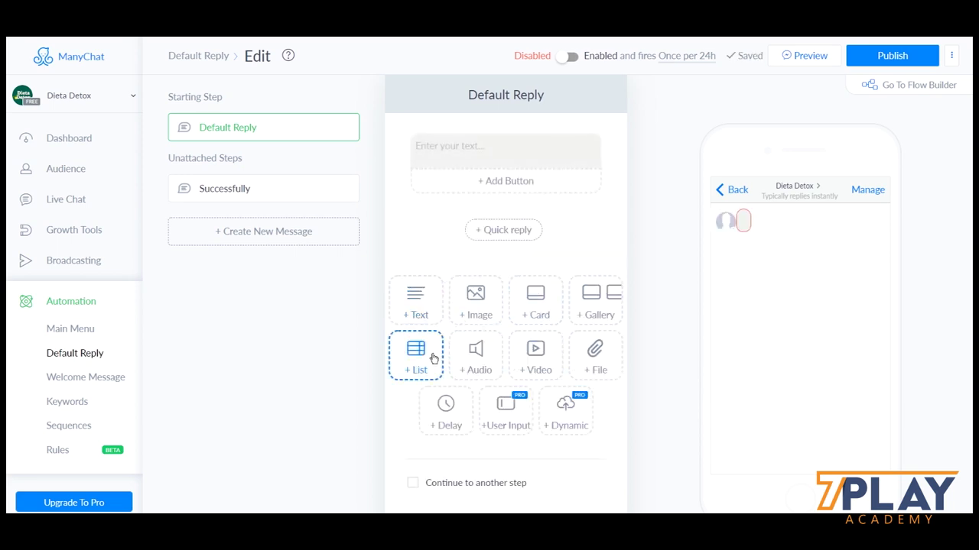
left_click(458, 421)
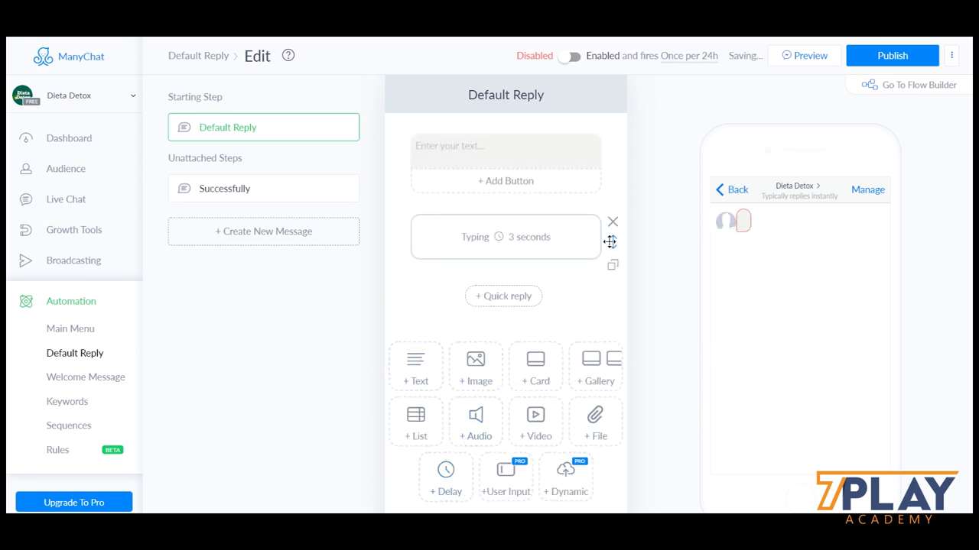
left_click_drag(609, 137, 610, 145)
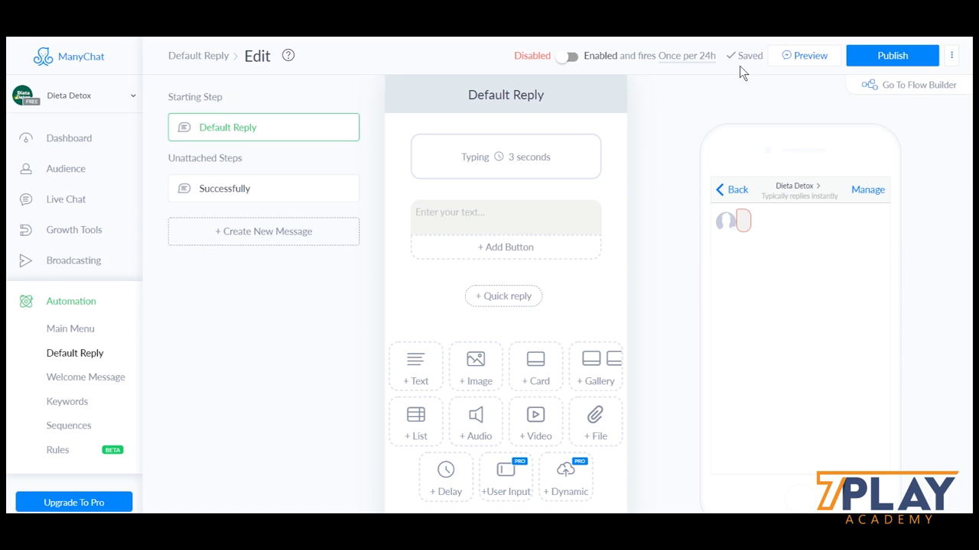
Write 'Que bom q vc entrou em contato cmg ,' in the text block, followed by the First Name variable and '!!!'.
left_click(520, 227)
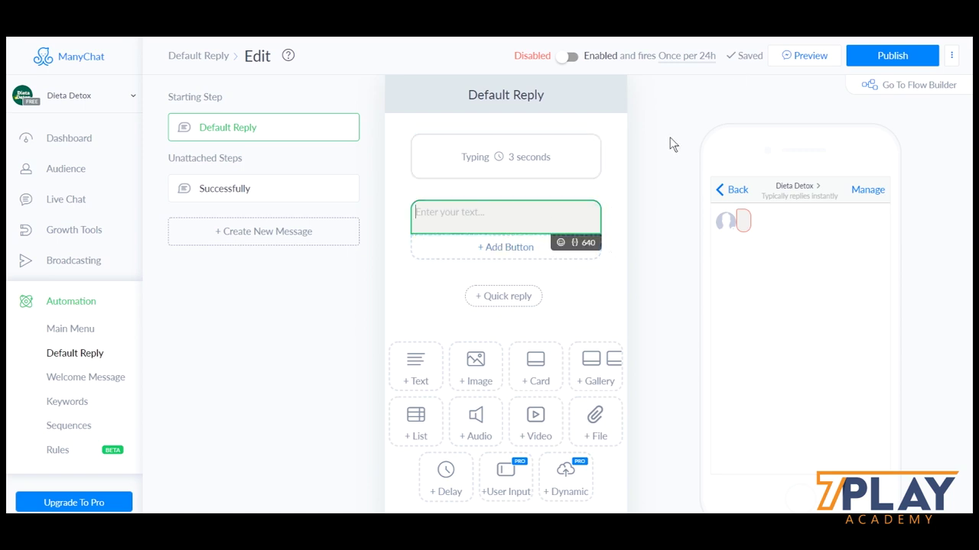
type("Que bom q")
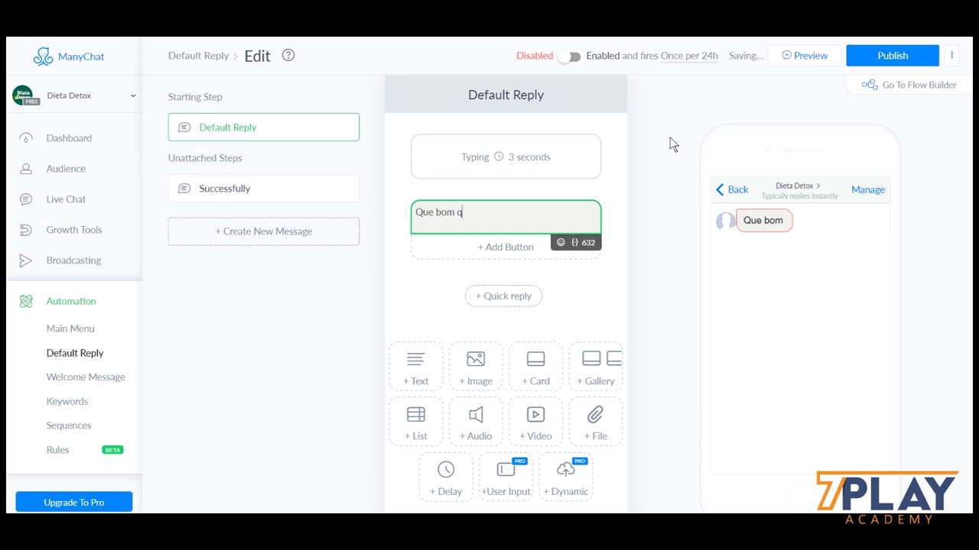
type(" vc en")
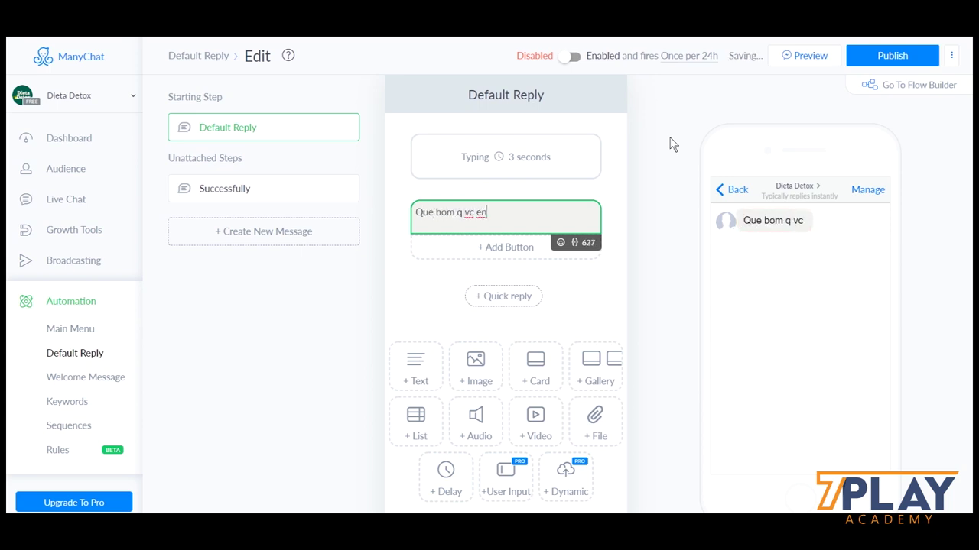
type("trou em cont")
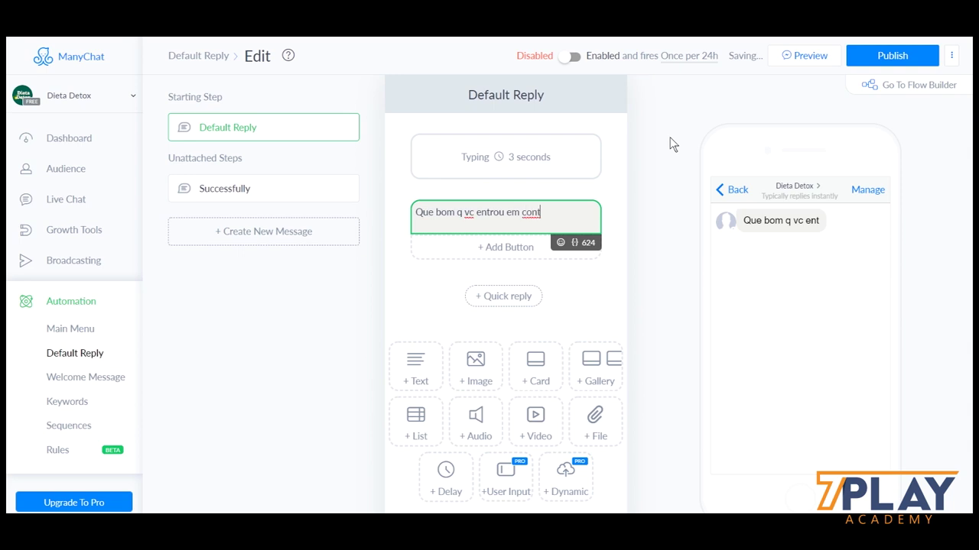
type("ato cmg ,")
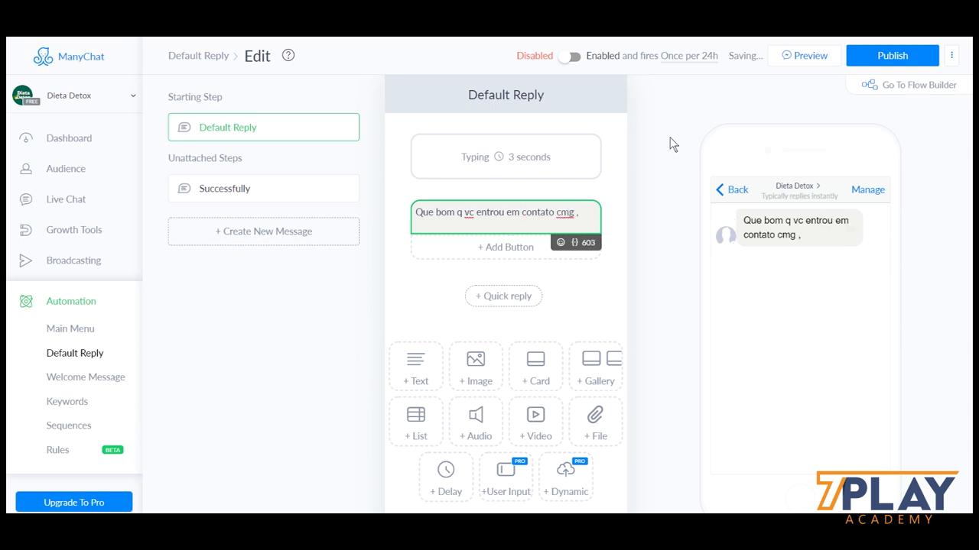
left_click(575, 242)
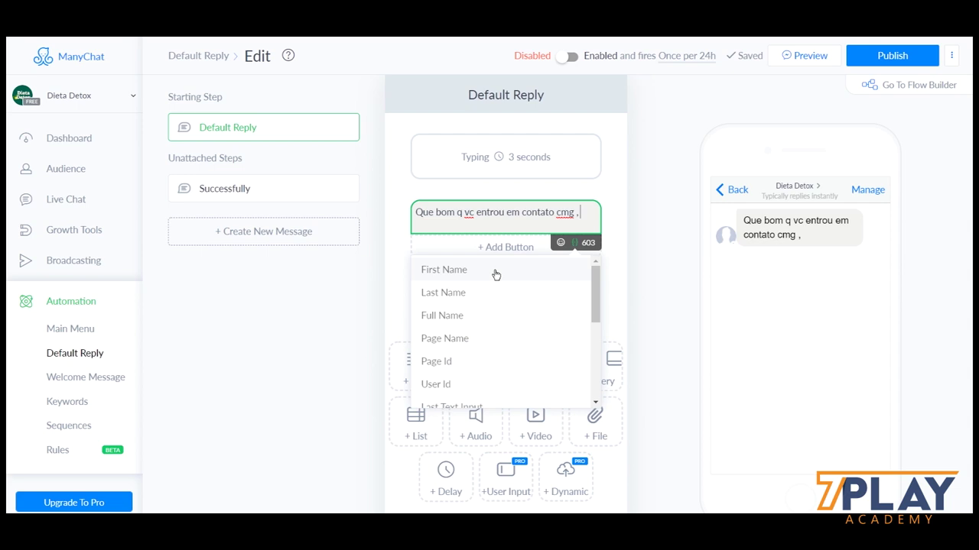
left_click(495, 271)
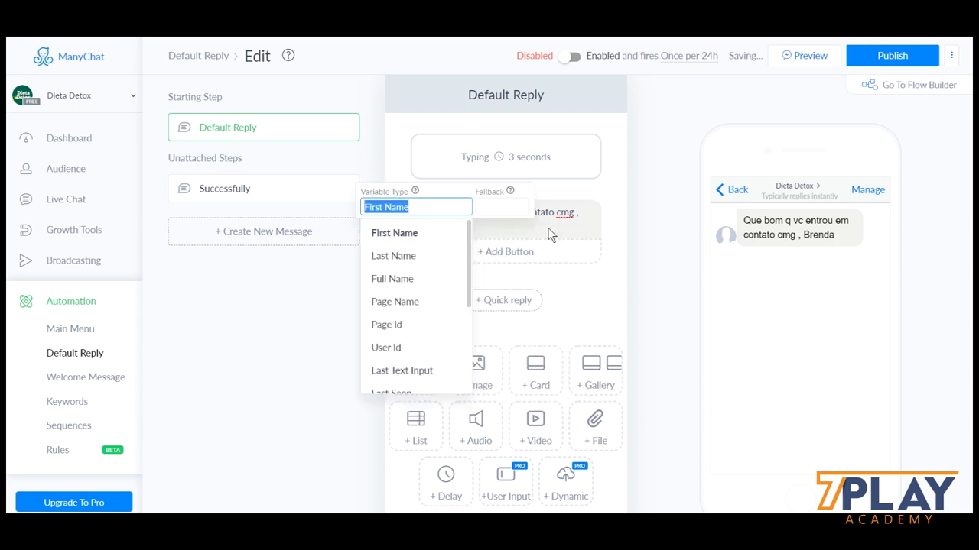
left_click(476, 228)
type("!!!")
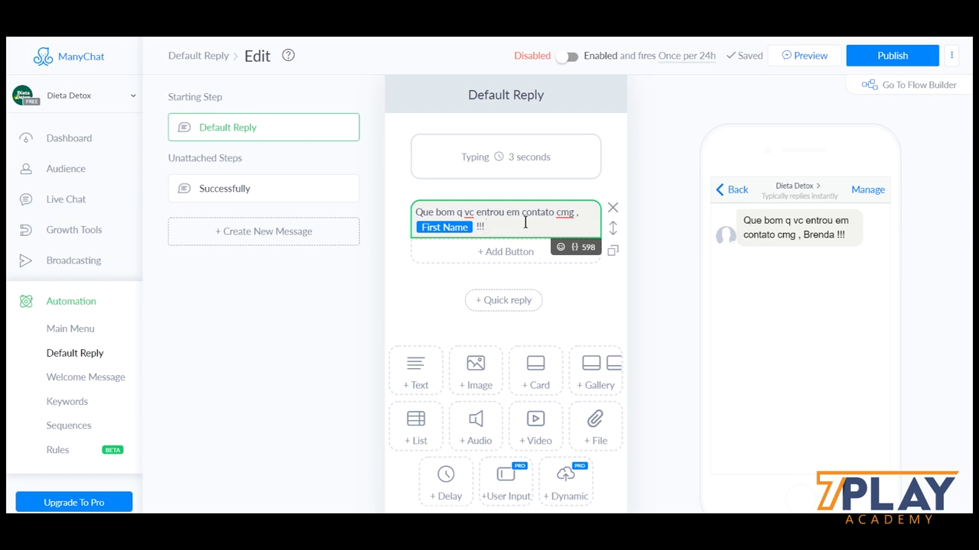
left_click(678, 194)
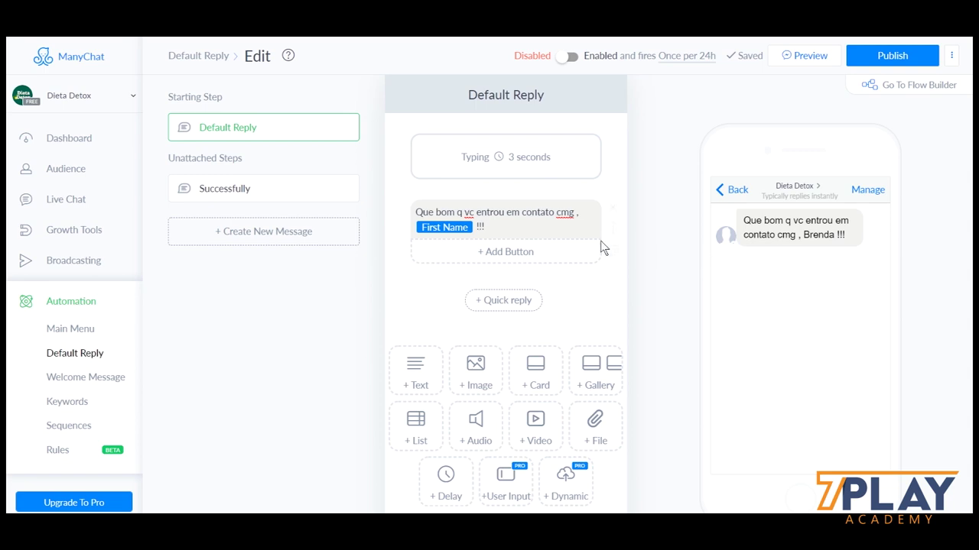
Append 'EU to só terminando umas coisinhas aqui e já volto pra falar com vc, td bem?' to the first message.
left_click(546, 229)
type("Vou")
key("BackSpace")
key("BackSpace")
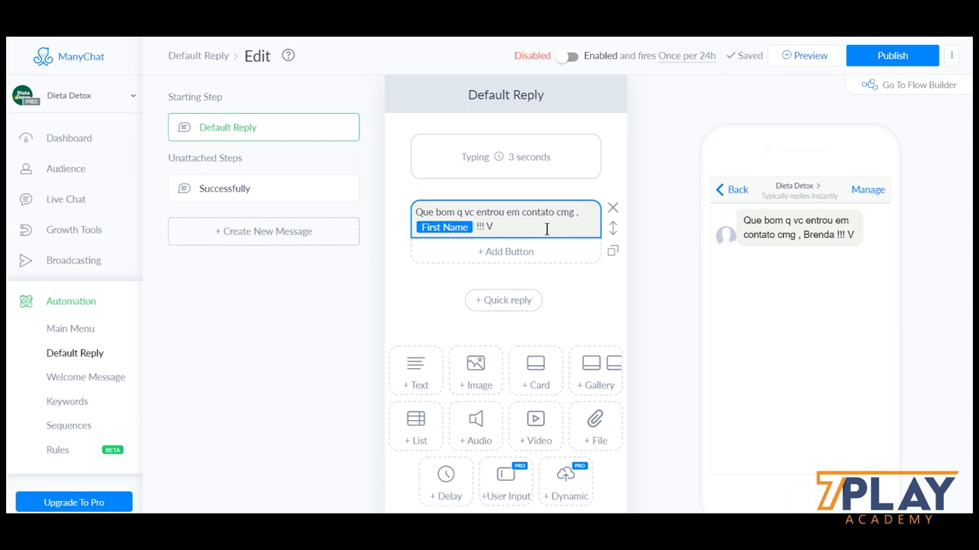
left_click(546, 229)
key("BackSpace")
type("Eu")
key("BackSpace")
type("U to só")
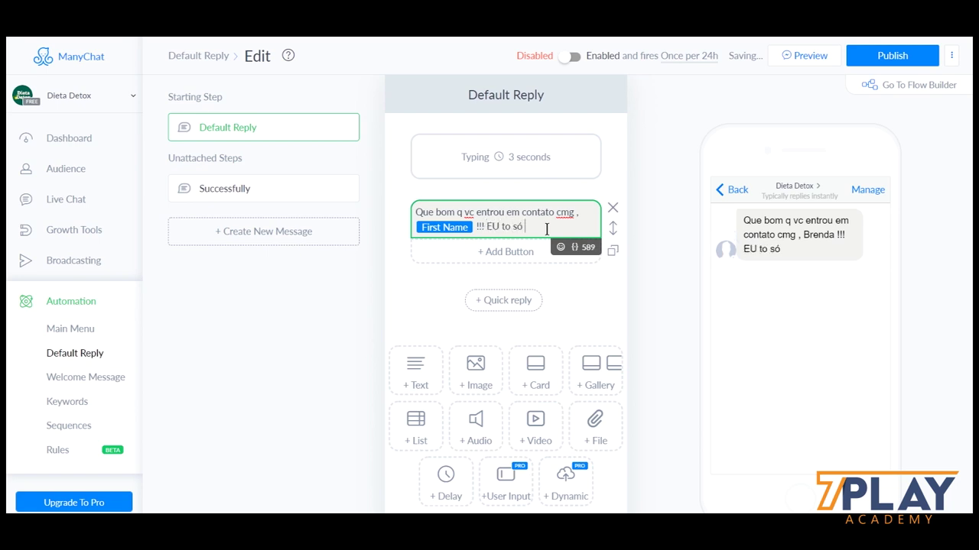
type(" terminando uma")
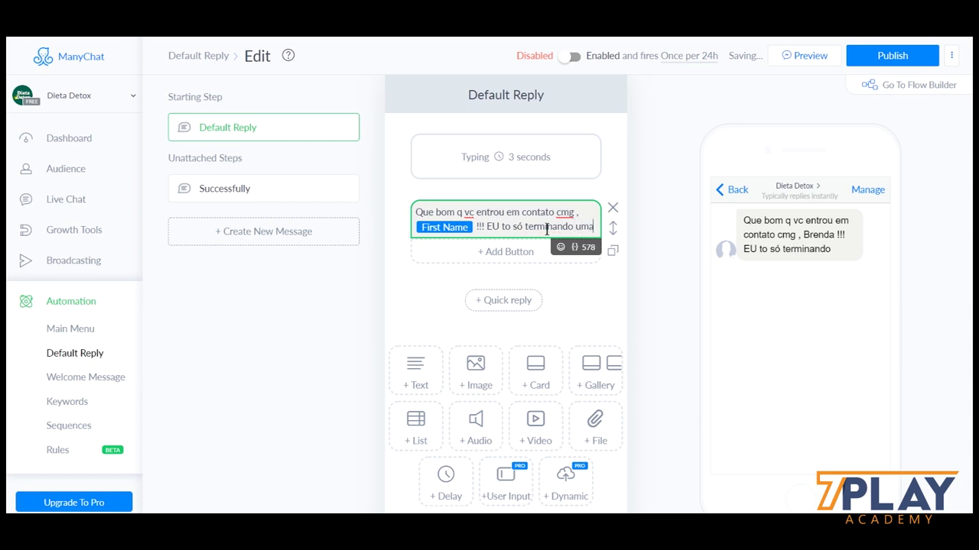
type("s coisinha")
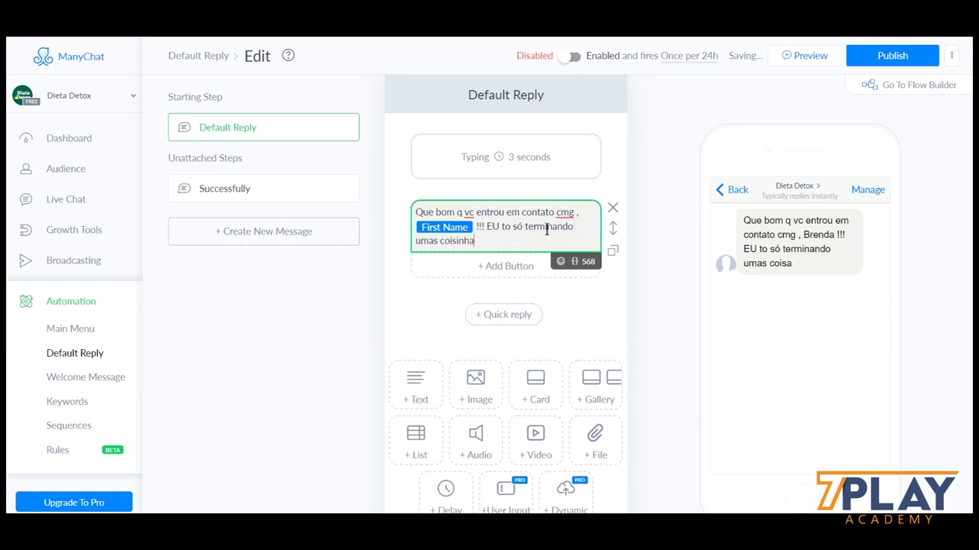
type("s aqui e já volto pra falar com vc, td bem?")
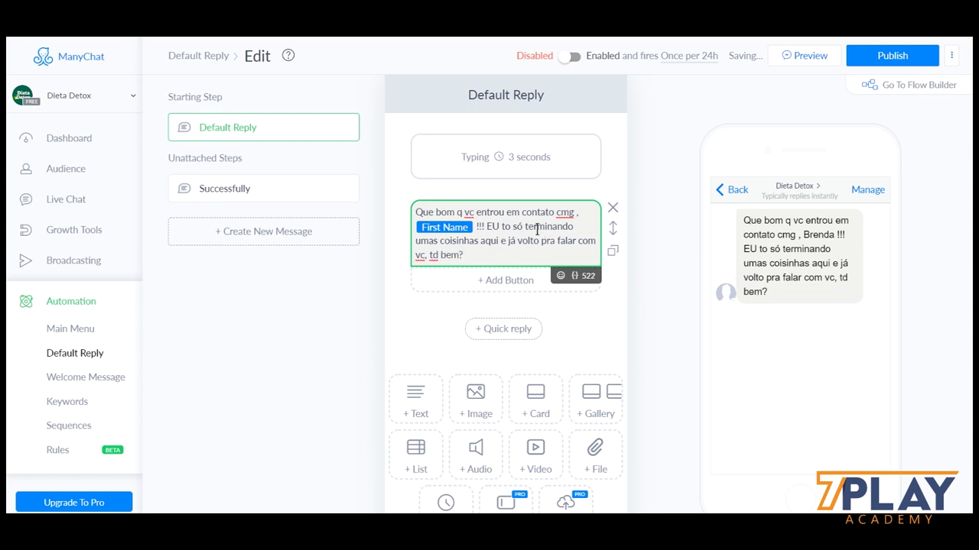
Add a second typing delay set to 2 seconds and an empty text block below the first message.
left_click(435, 501)
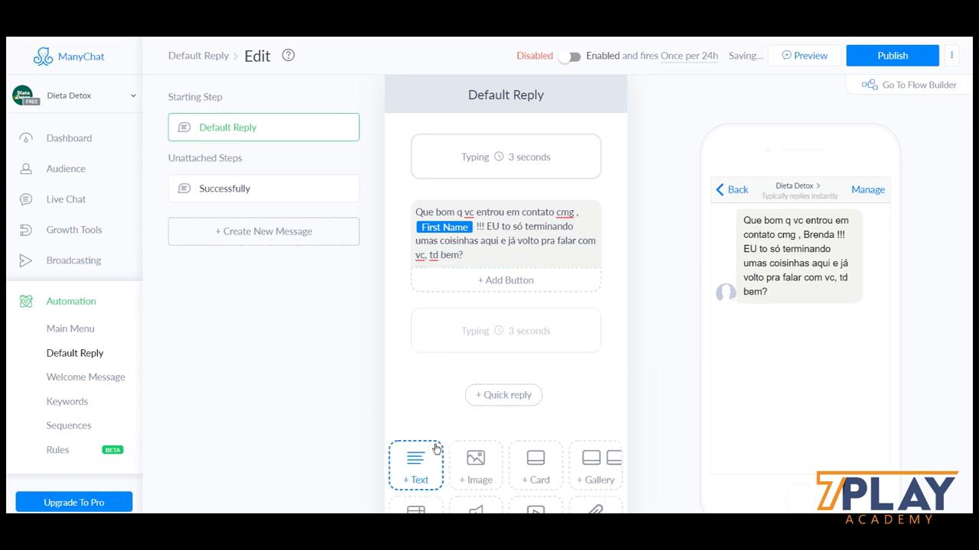
left_click(415, 465)
scroll(558, 344, "down", 1)
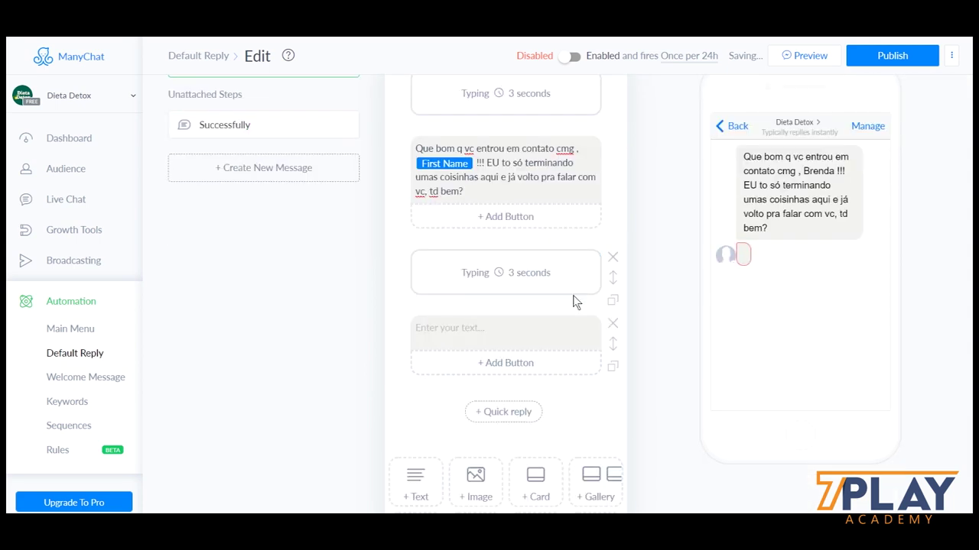
left_click(575, 293)
left_click(727, 277)
left_click(758, 277)
left_click(757, 277)
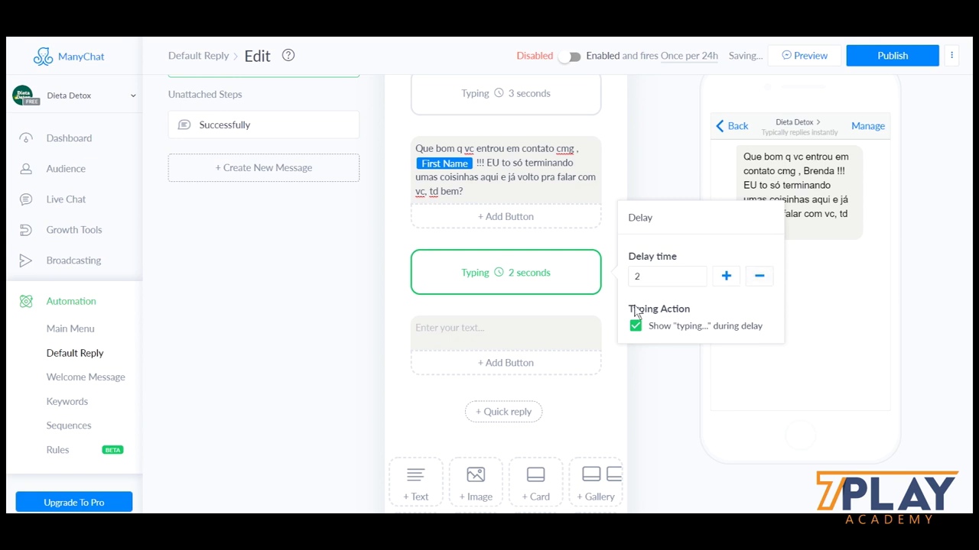
Write 'espera só um pouco q eu já vou te dar toda a atenção , ok ?????' in the second text block.
left_click(587, 321)
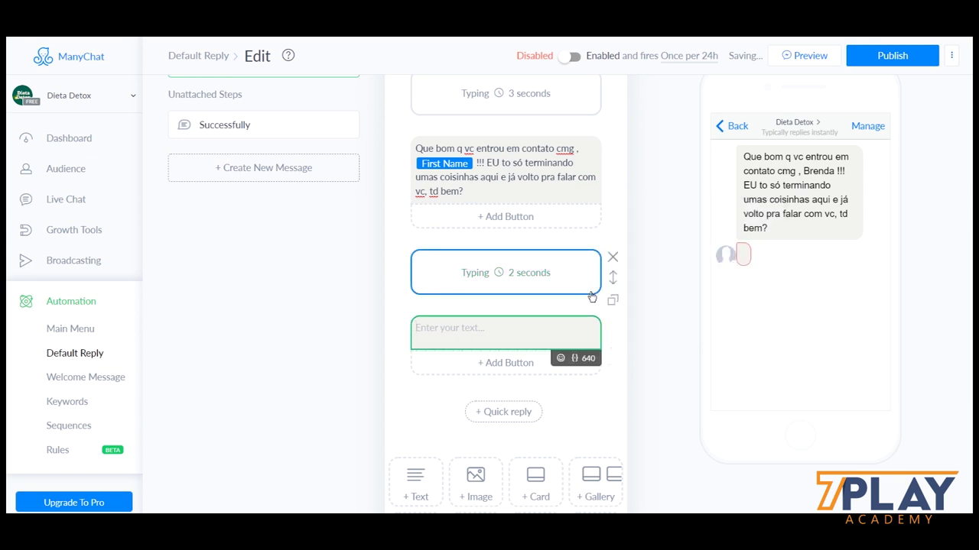
type("e")
key("BackSpace")
type("ese")
key("BackSpace")
type("pera só um pouco ")
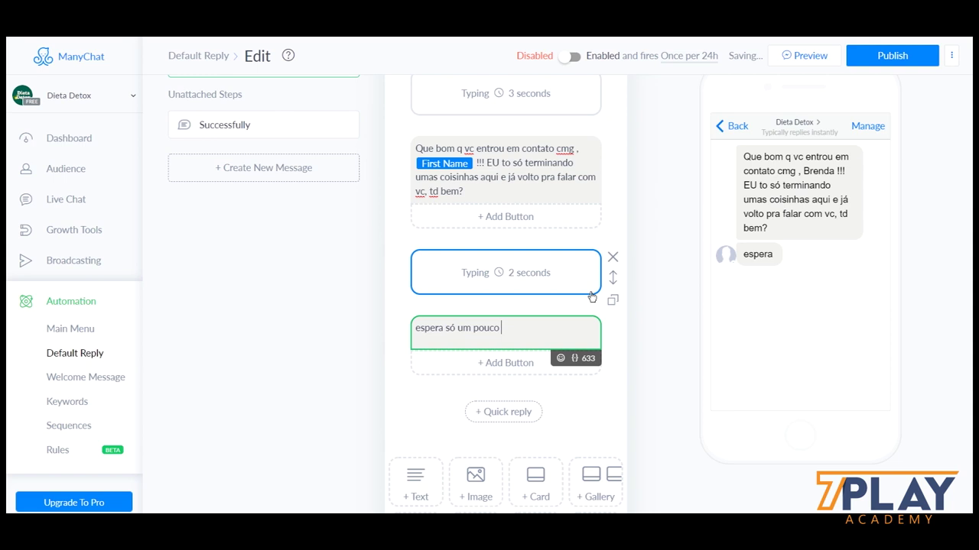
type("q eu já vou te dar toda a atençãp")
key("BackSpace")
type("o , oj")
key("BackSpace")
type("k??????")
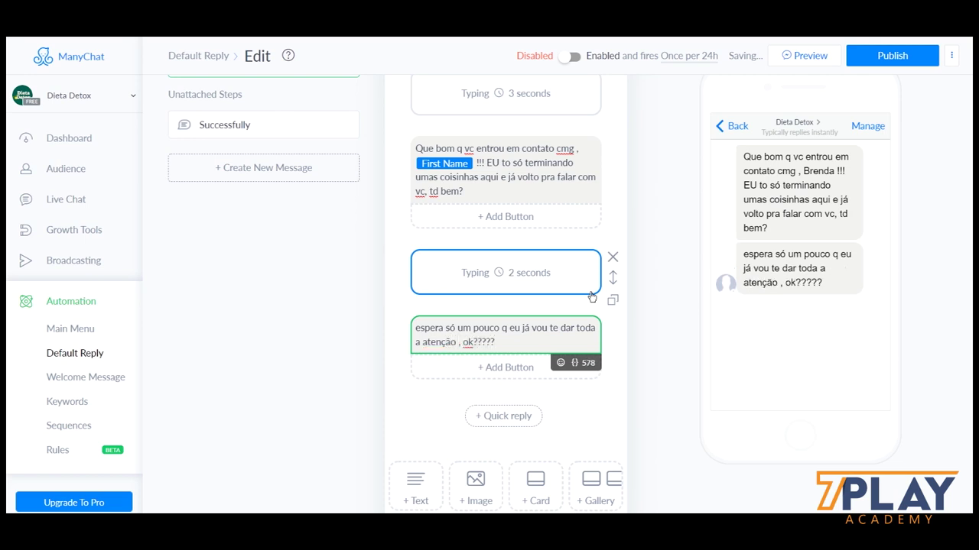
Set the typing delay between the two Default Reply messages to 4 seconds.
left_click(546, 287)
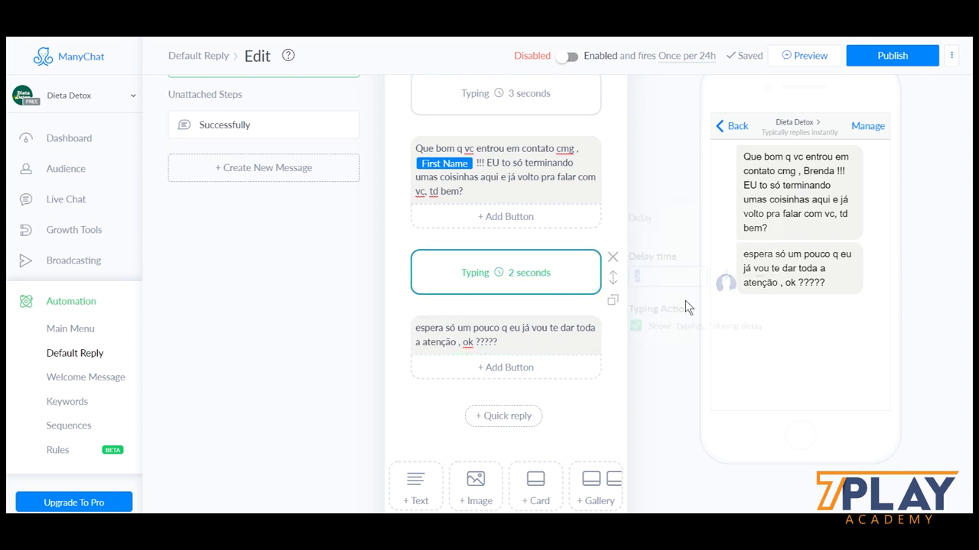
left_click(726, 275)
left_click(726, 276)
left_click(405, 269)
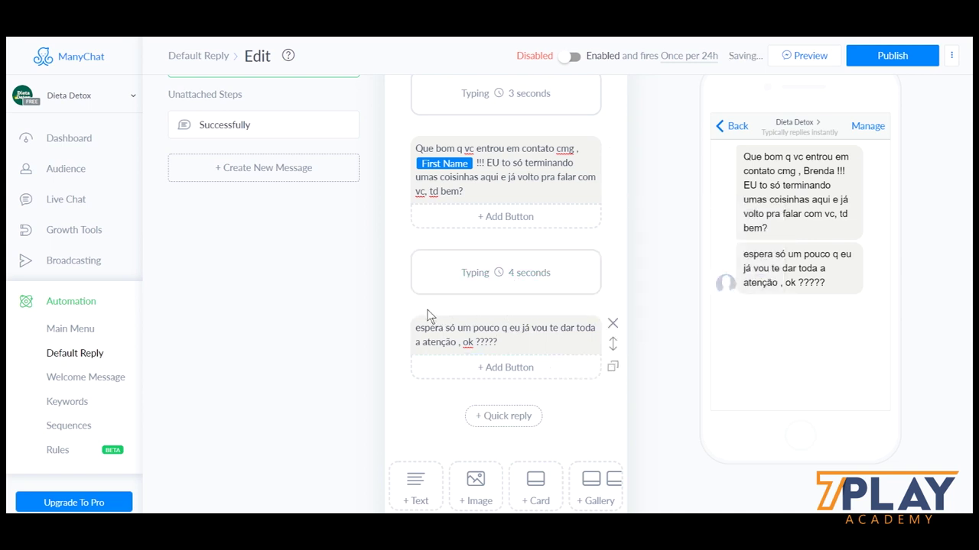
left_click(507, 146)
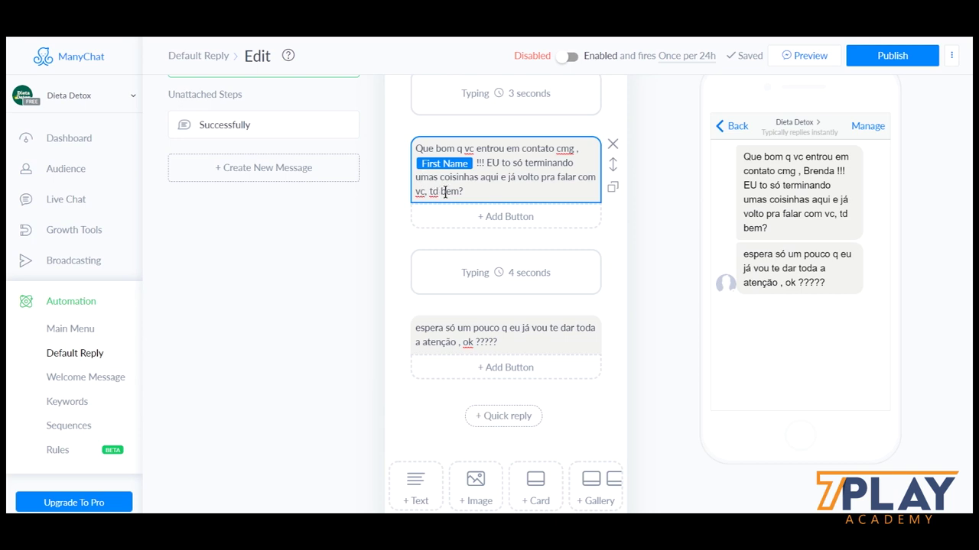
left_click(443, 329)
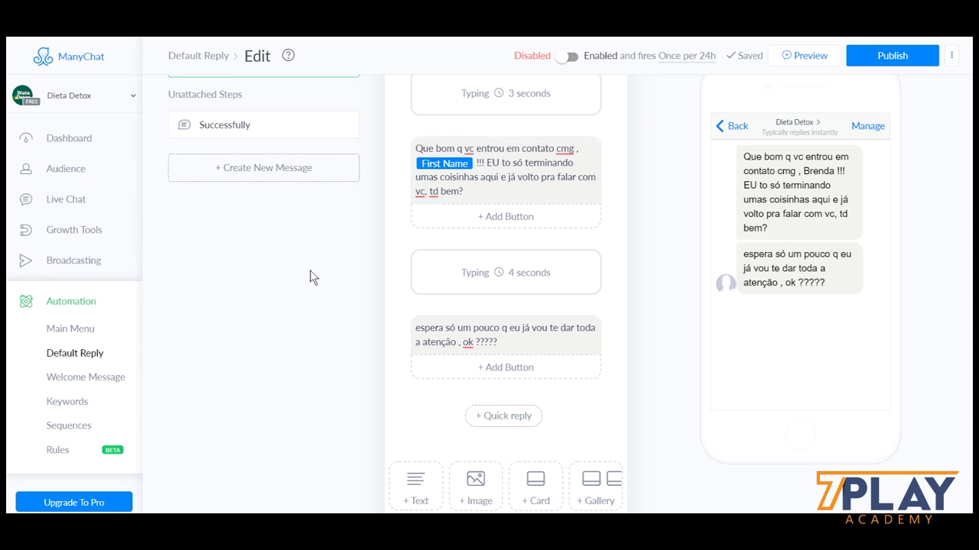
Open the Welcome Message automation and add a 3-second typing delay followed by a text block.
left_click(113, 377)
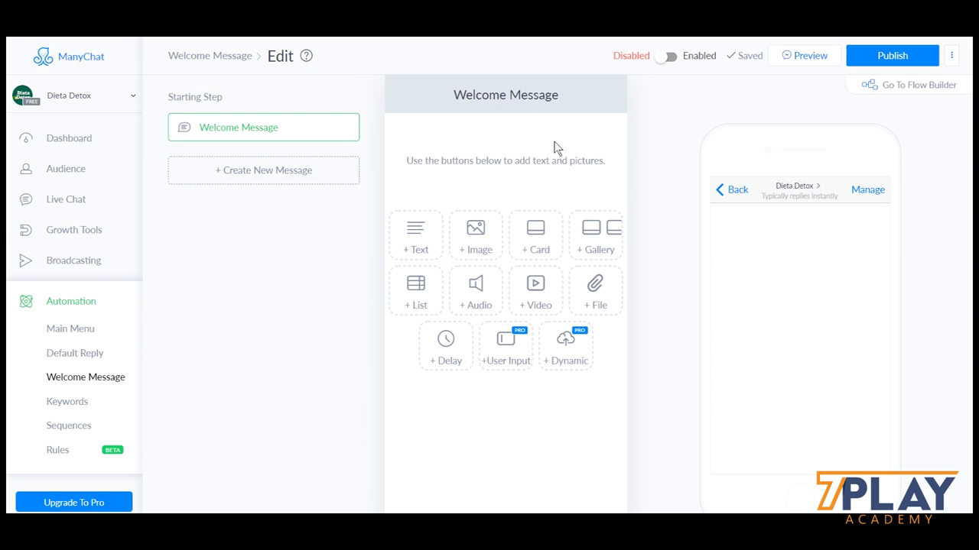
left_click(459, 360)
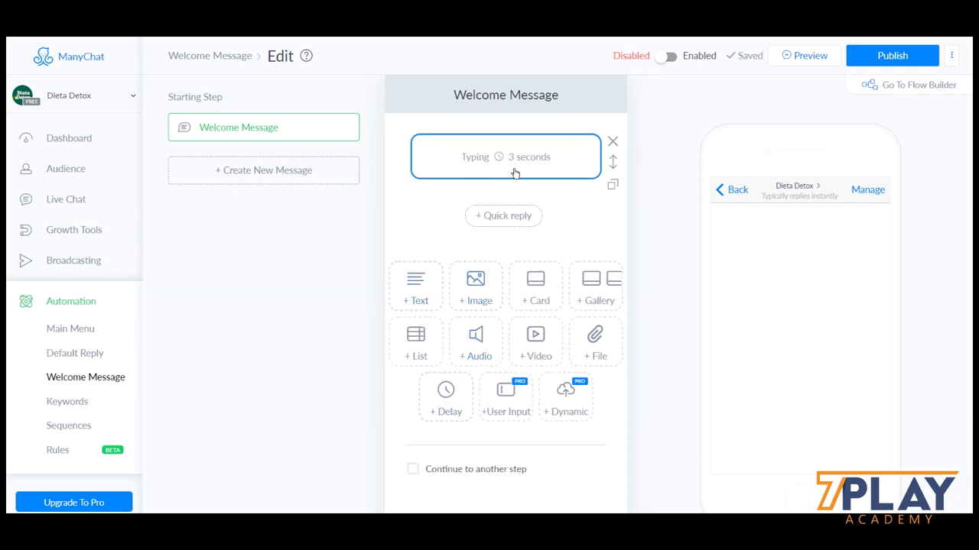
left_click(415, 287)
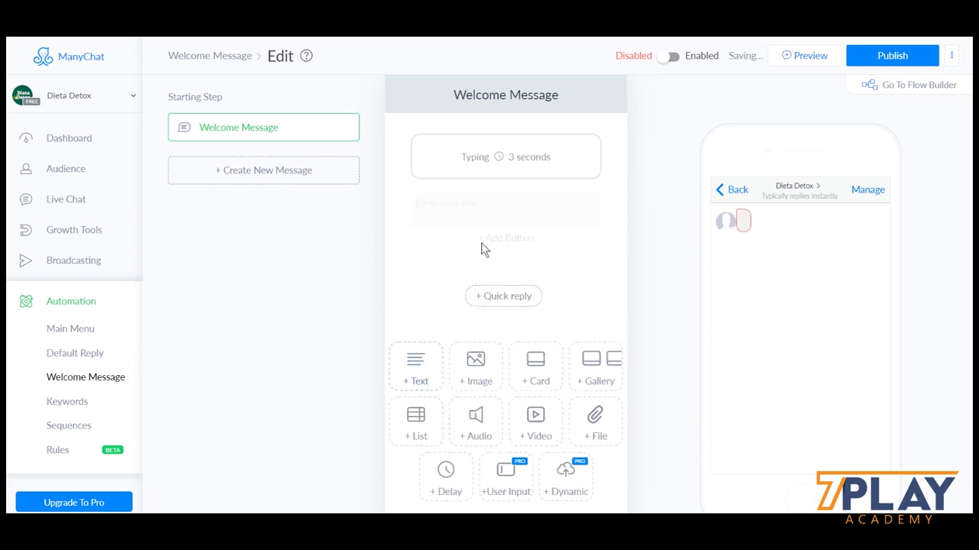
left_click(508, 208)
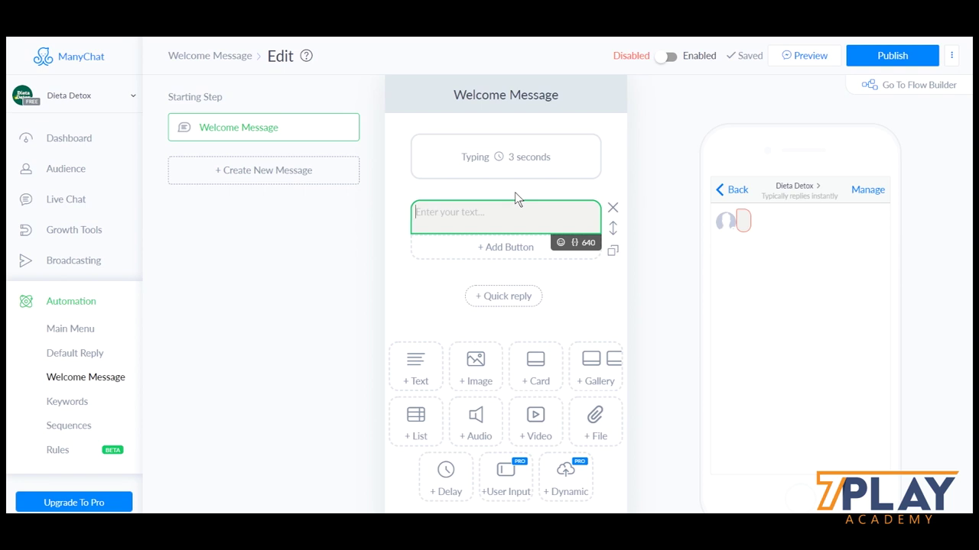
type("bem-vindo")
key("BackSpace")
key("BackSpace")
key("BackSpace")
key("BackSpace")
key("BackSpace")
key("BackSpace")
key("BackSpace")
key("BackSpace")
key("BackSpace")
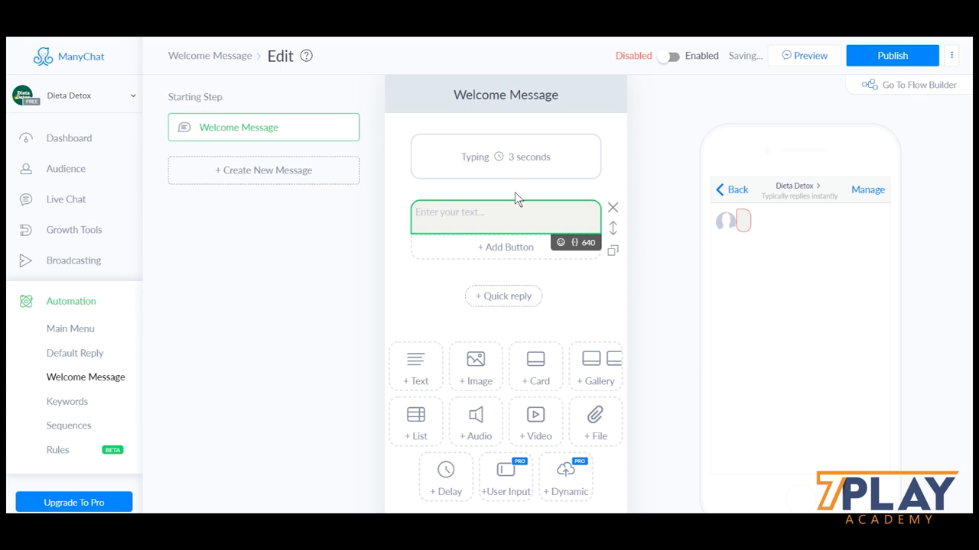
Write 'Que bom ter você aqui no Flores Bonitas!' in the Welcome Message text block.
type("Que bom que")
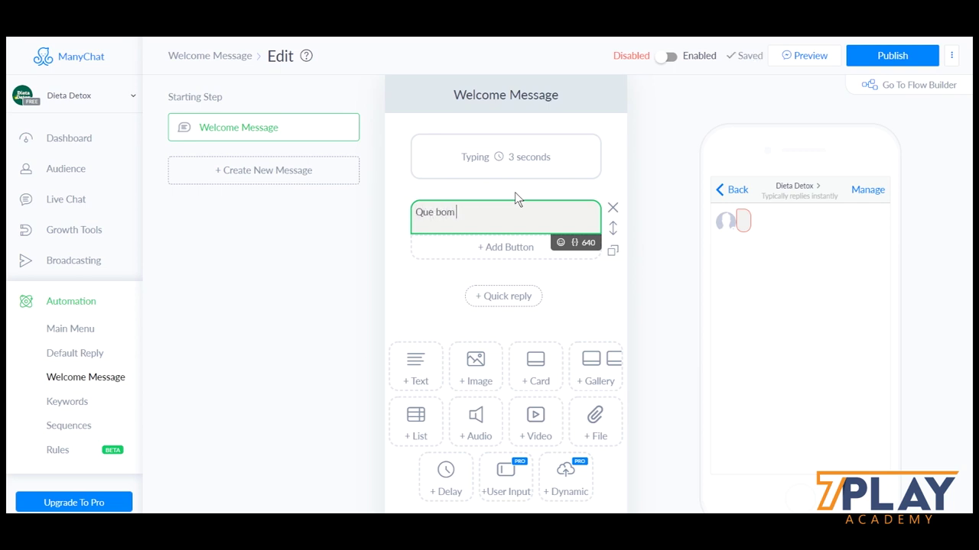
key("BackSpace")
key("BackSpace")
left_click(515, 192)
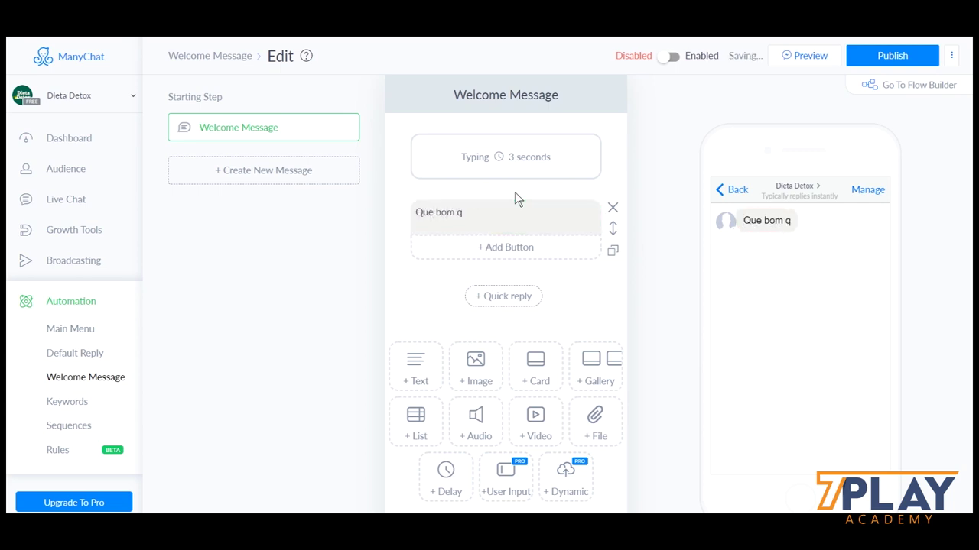
left_click(520, 207)
key("BackSpace")
type("ter você aqi")
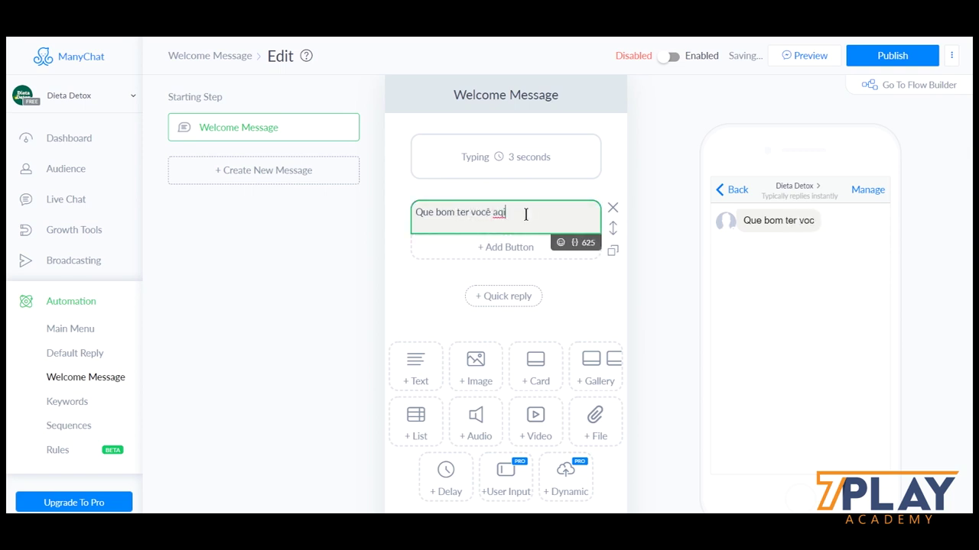
key("BackSpace")
type("ui ")
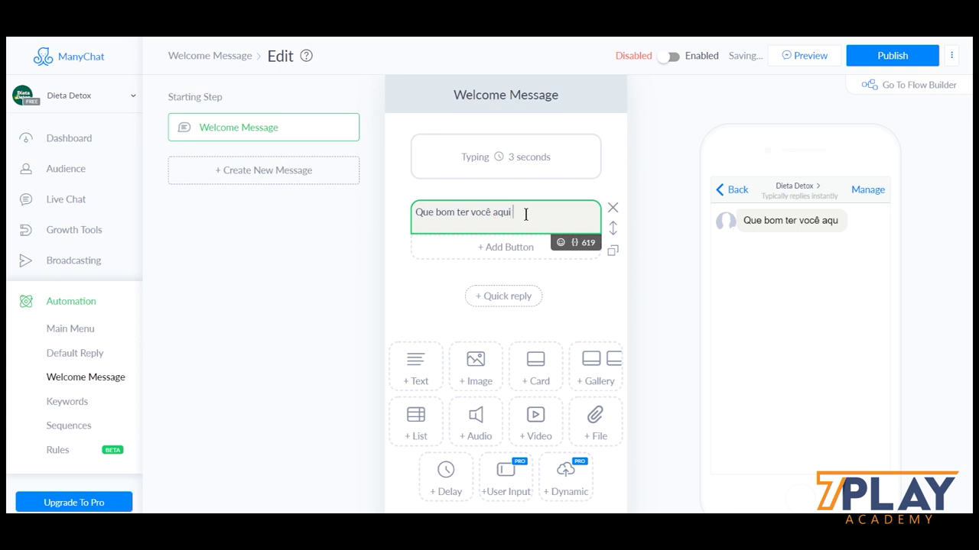
type("no Flore")
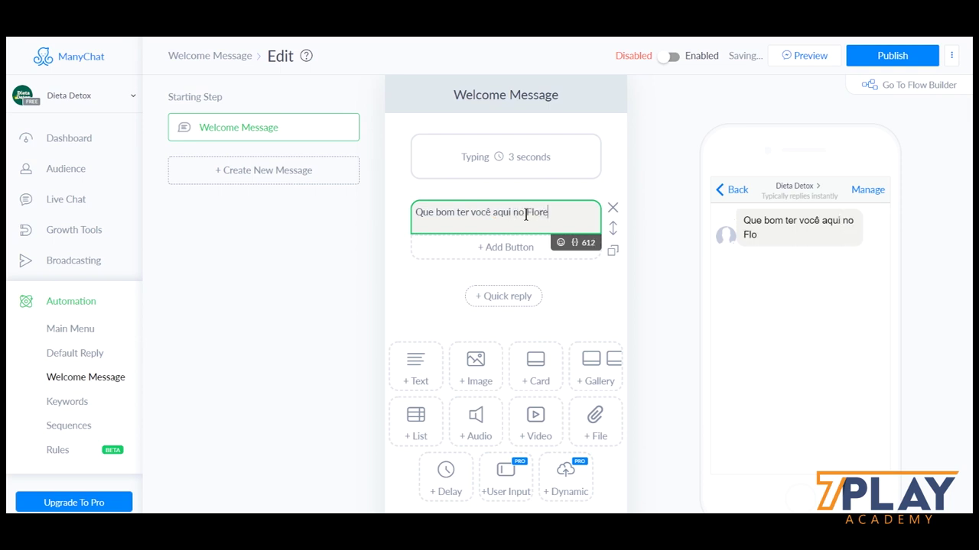
type("s Bonitas!")
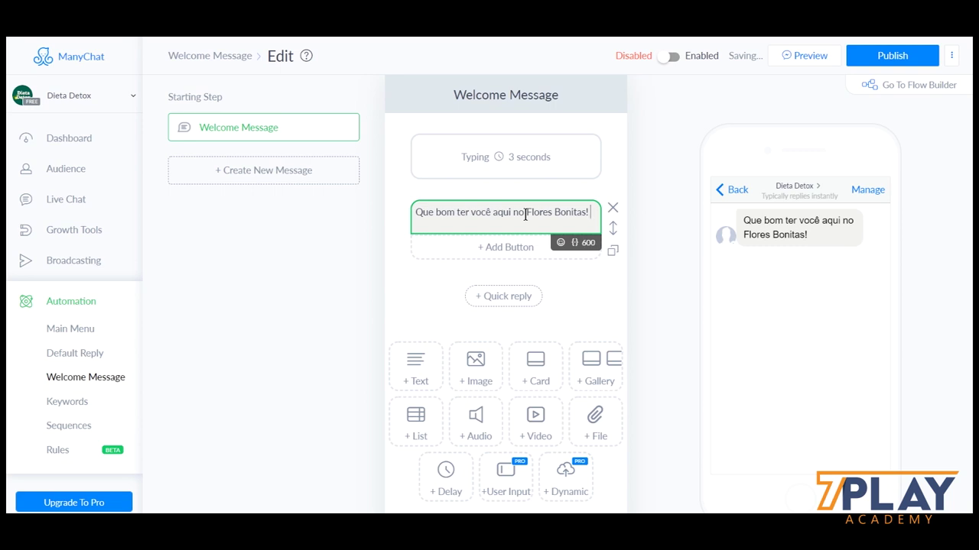
Continue the welcome text with 'Tudo nessa página é feito com muito carinho para o seu jardim!'.
type(" Tudo nesse ")
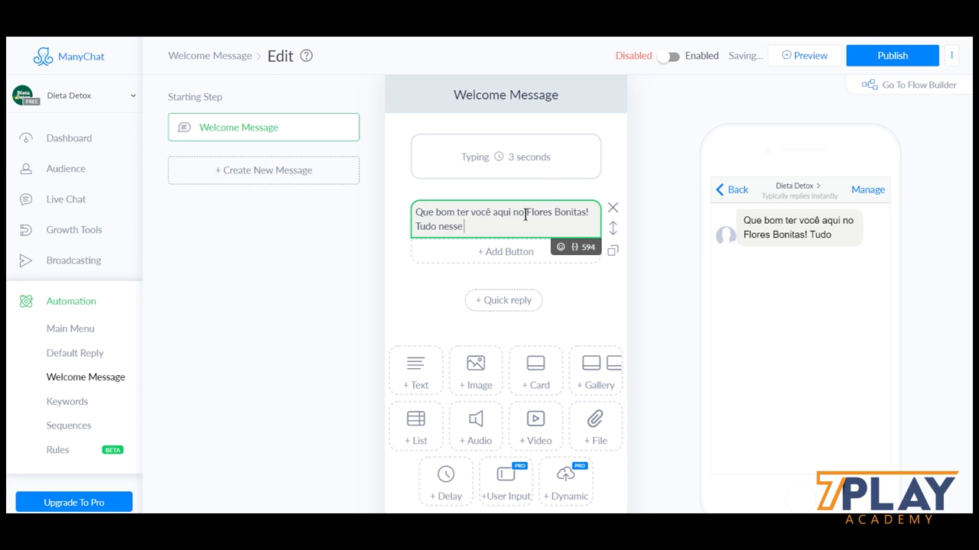
type("página é d")
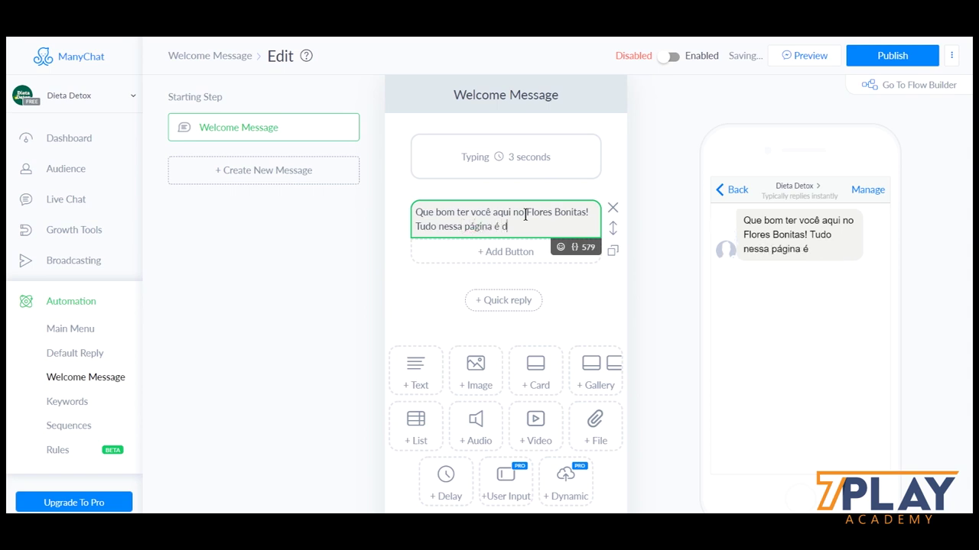
key("BackSpace")
type("feito com muito carin")
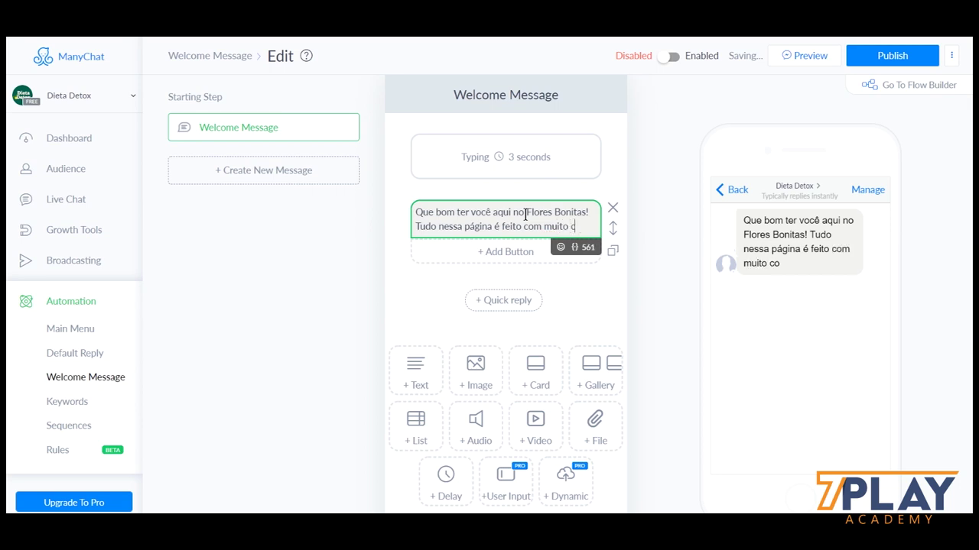
type("ho par")
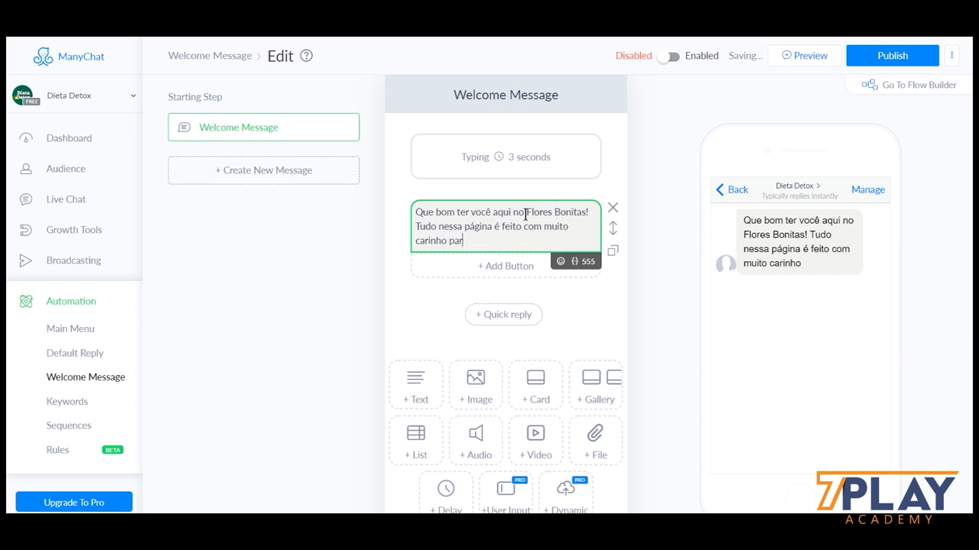
type("a a sua")
key("BackSpace")
key("BackSpace")
key("BackSpace")
key("BackSpace")
key("BackSpace")
key("BackSpace")
type("o seu jardim")
key("BackSpace")
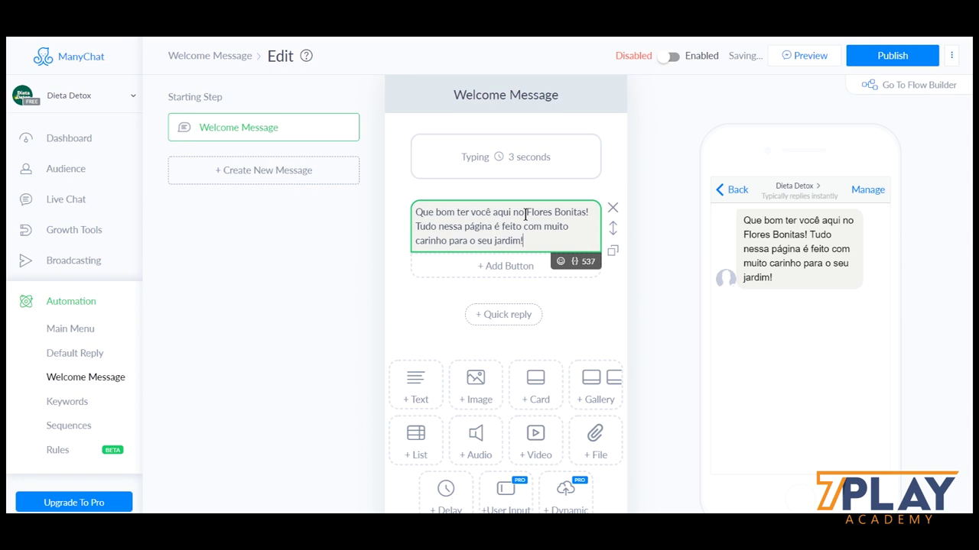
Delete the typing delay above the welcome text.
left_click(550, 158)
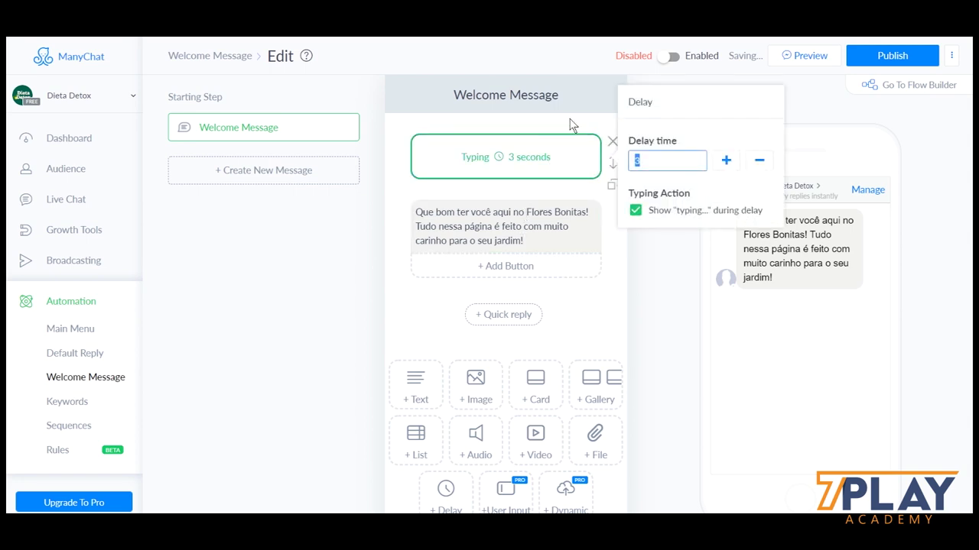
left_click(603, 146)
left_click(612, 142)
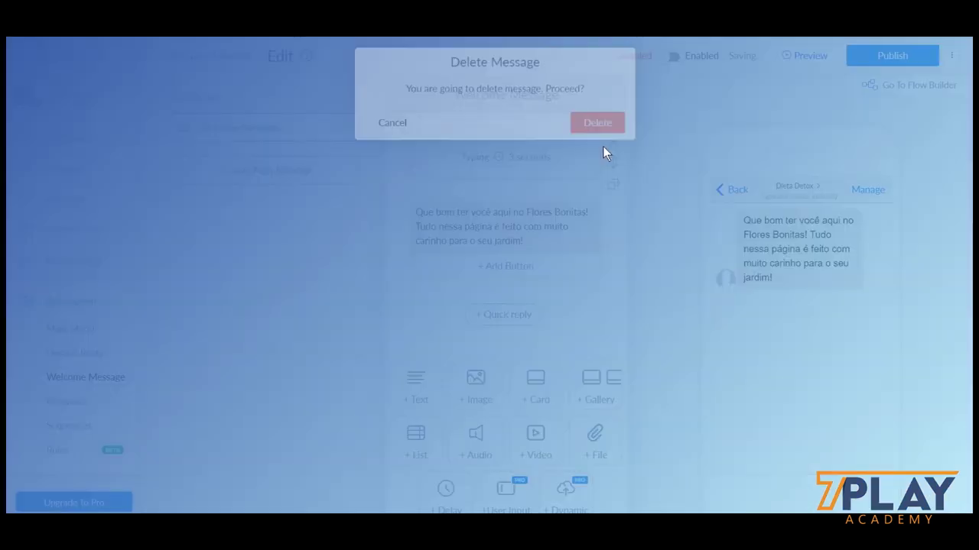
left_click(596, 131)
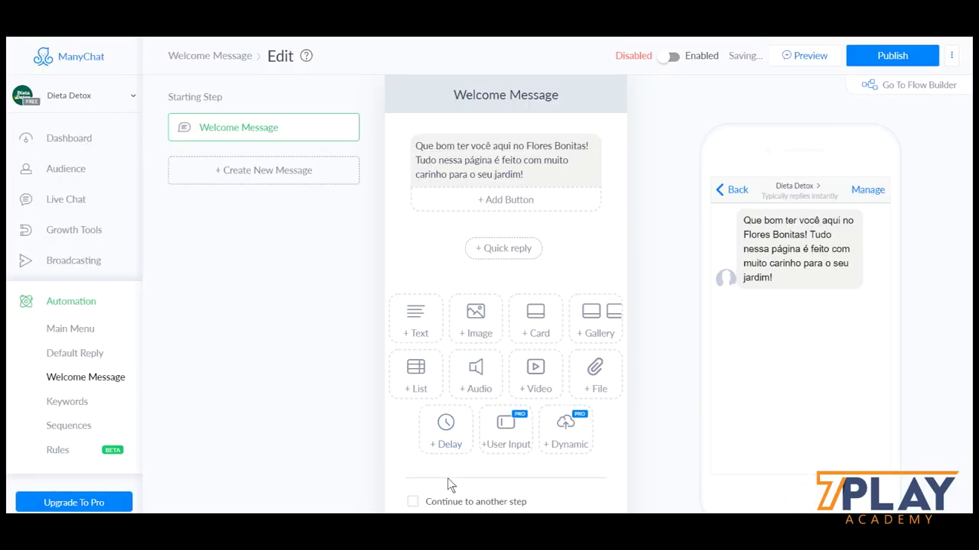
Add a 3-second delay above the welcome text and turn off its typing indicator.
left_click(446, 493)
left_click_drag(612, 262, 596, 155)
left_click(636, 211)
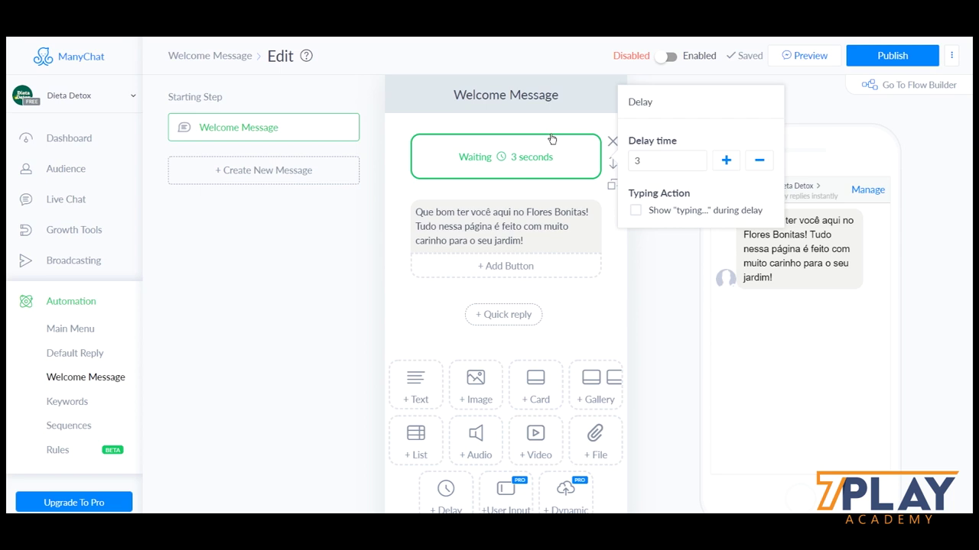
left_click(659, 219)
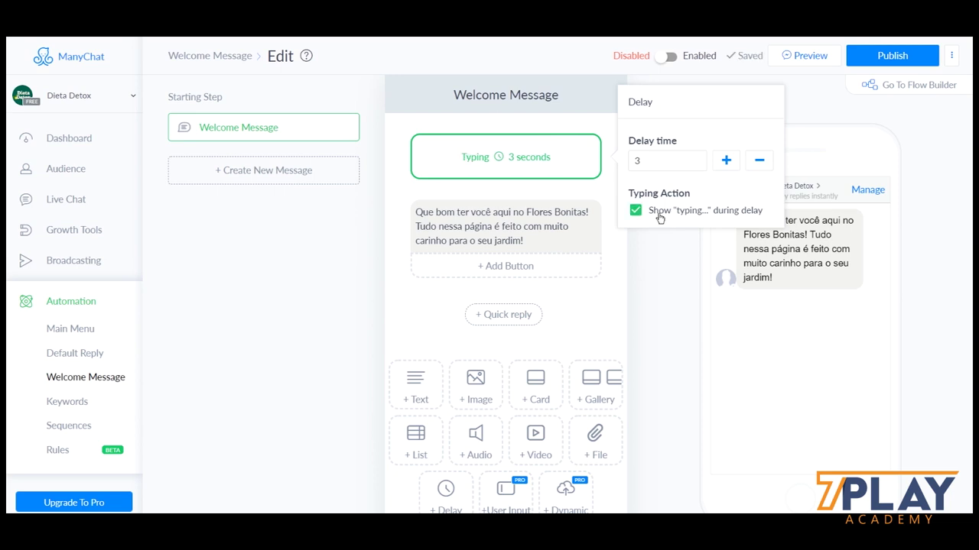
left_click(659, 218)
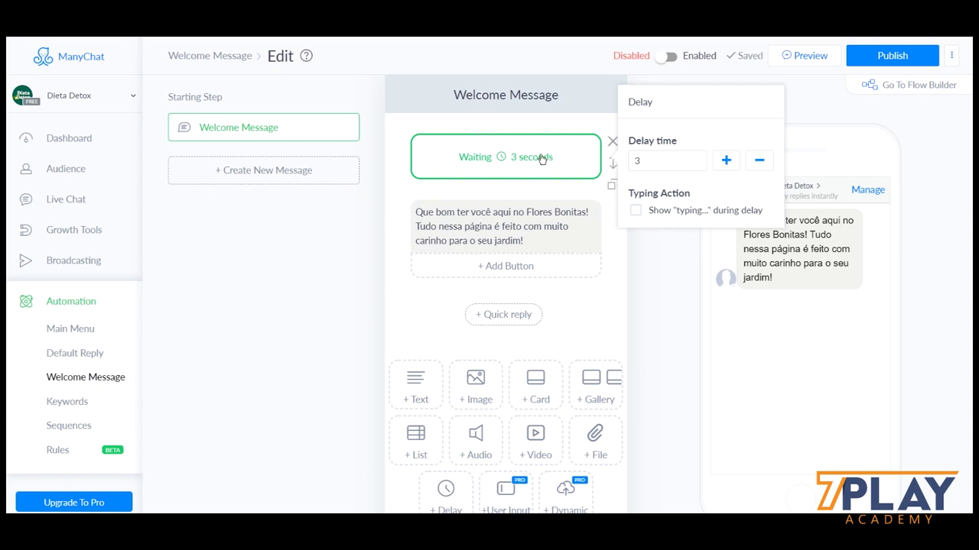
left_click(668, 287)
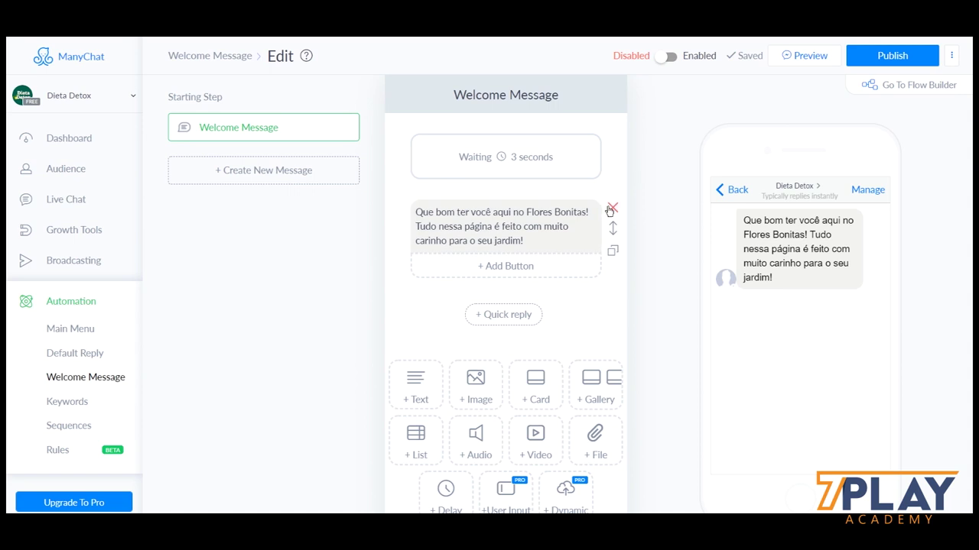
View the Keywords, Sequences and Rules pages of the Automation section.
left_click(79, 402)
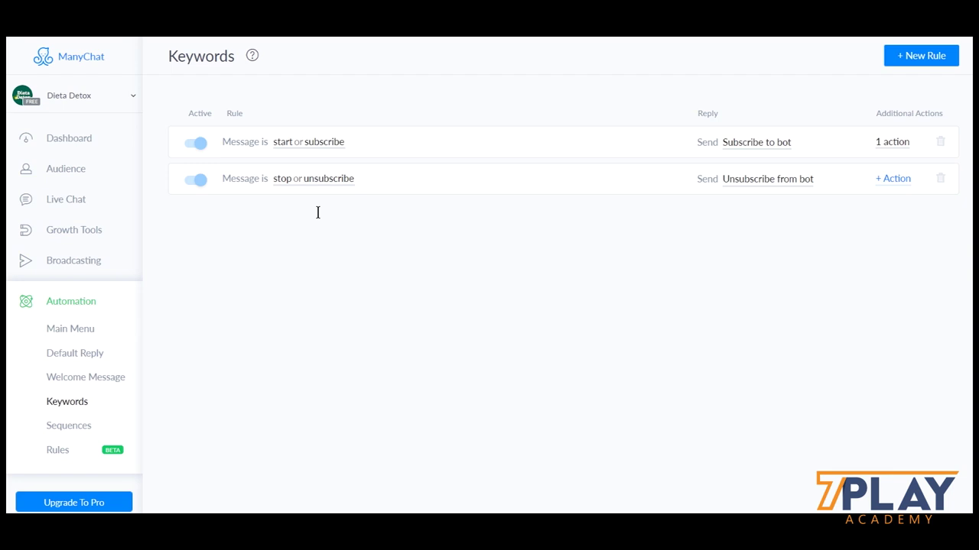
left_click(80, 427)
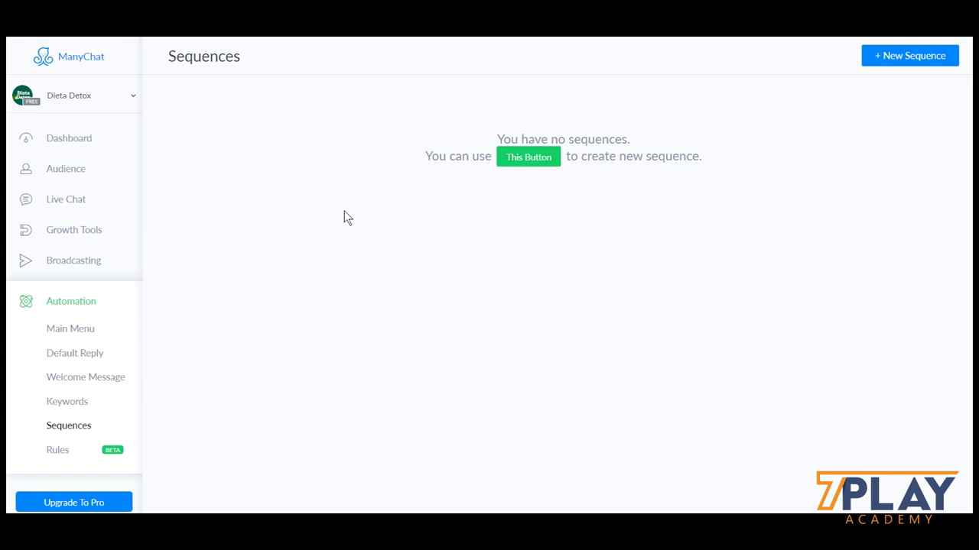
scroll(124, 328, "down", 2)
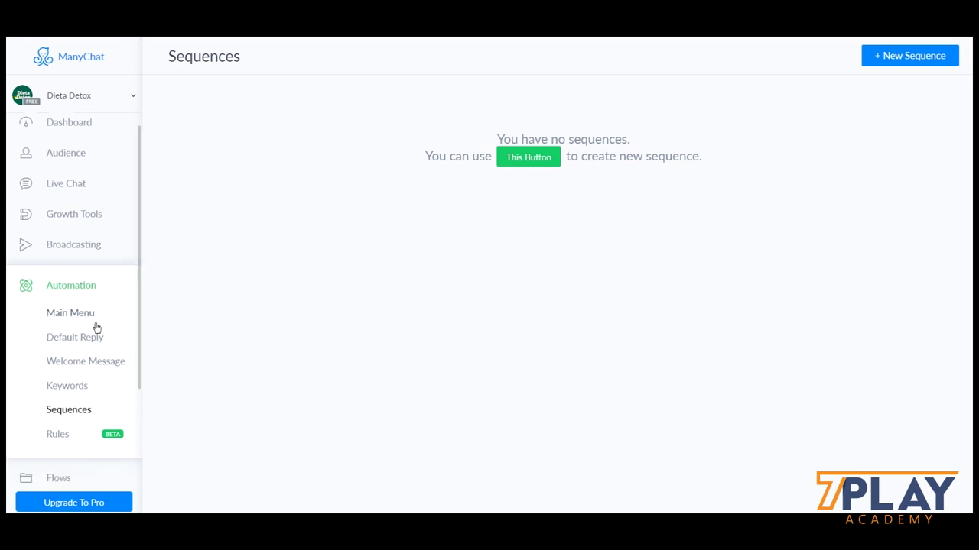
left_click(57, 298)
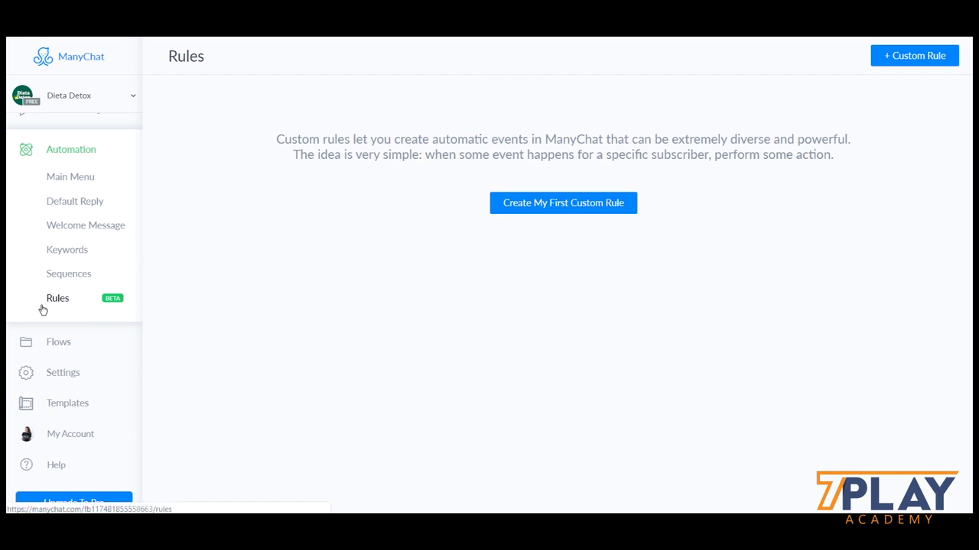
Open the Flows section and view the folder creation dialog, closing it without creating a folder.
left_click(39, 342)
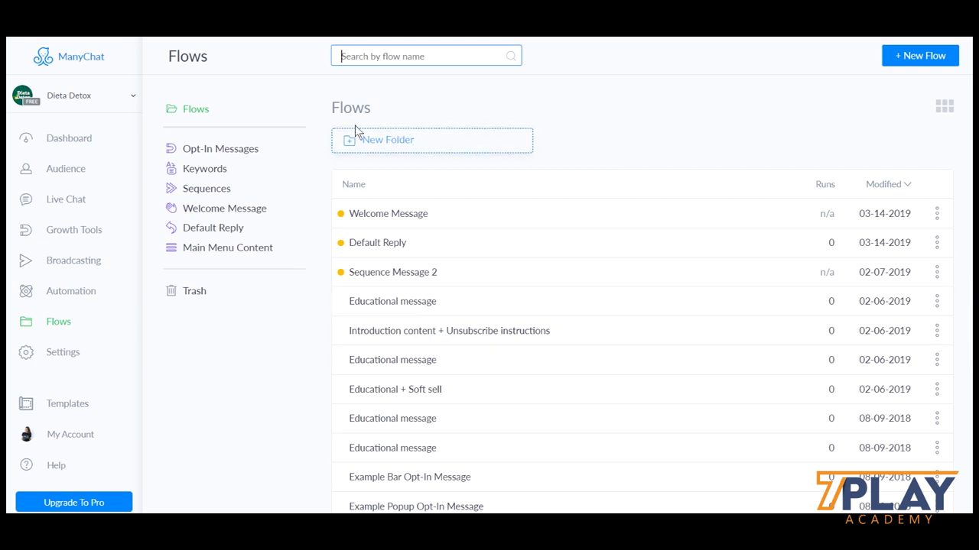
left_click(391, 138)
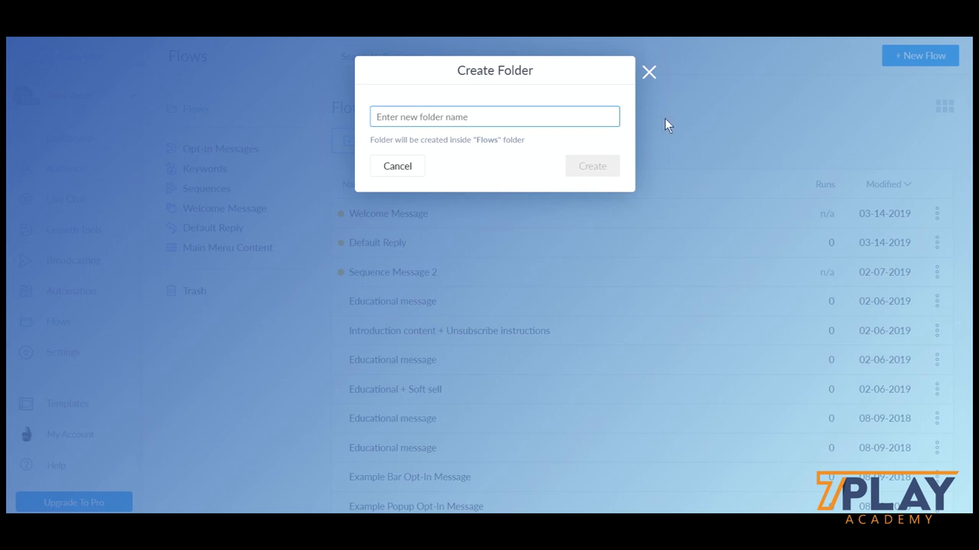
left_click(649, 70)
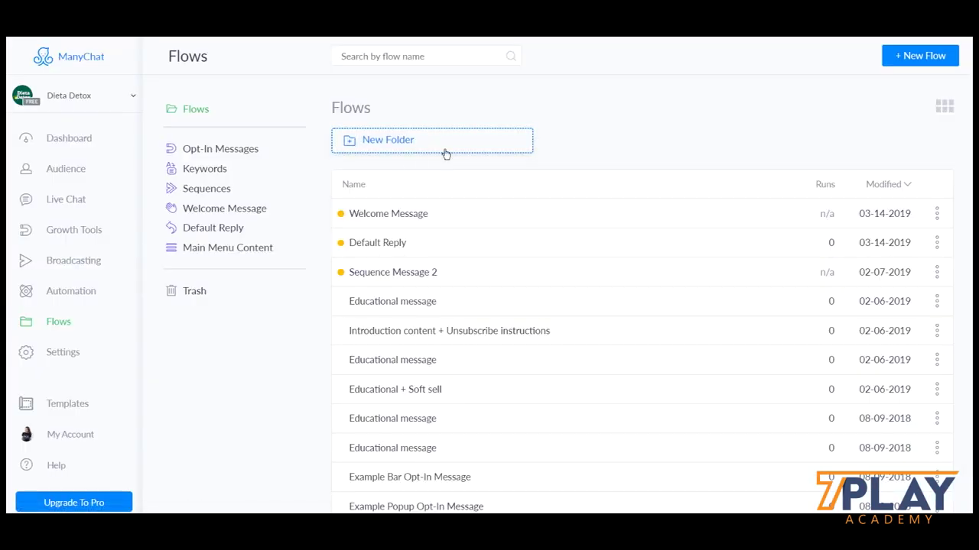
Browse the flow categories from Opt-In Messages, Keywords and Sequences to Welcome Message, Default Reply and Main Menu Content.
left_click(210, 149)
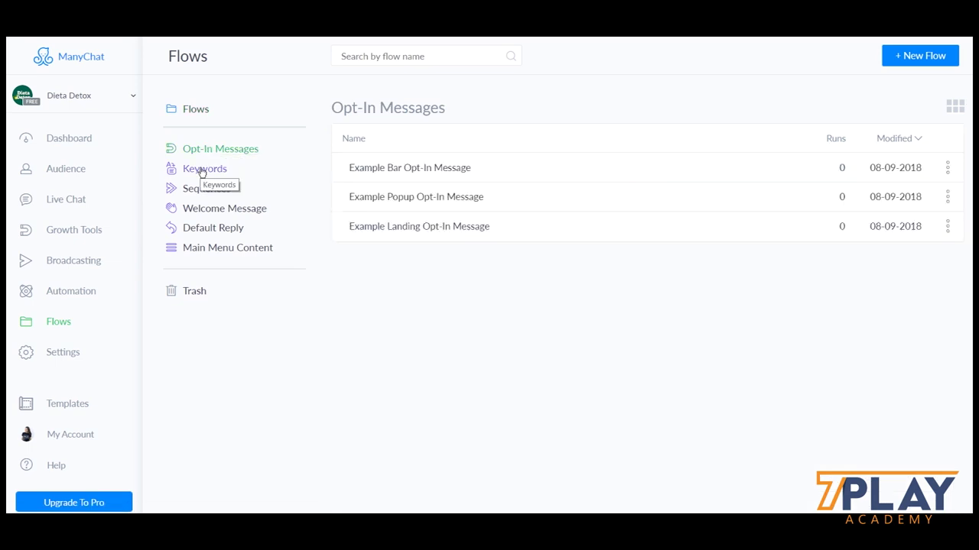
left_click(207, 169)
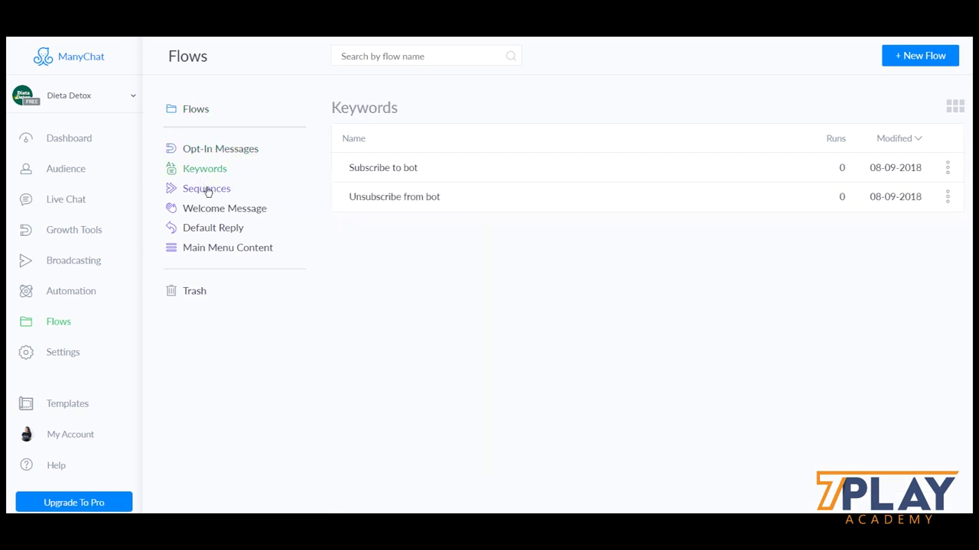
left_click(208, 190)
left_click(205, 211)
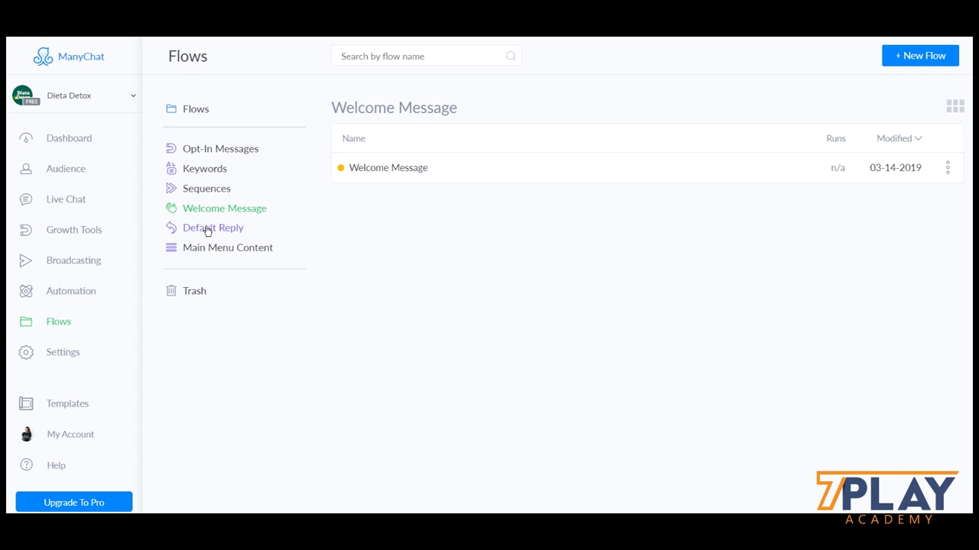
left_click(207, 230)
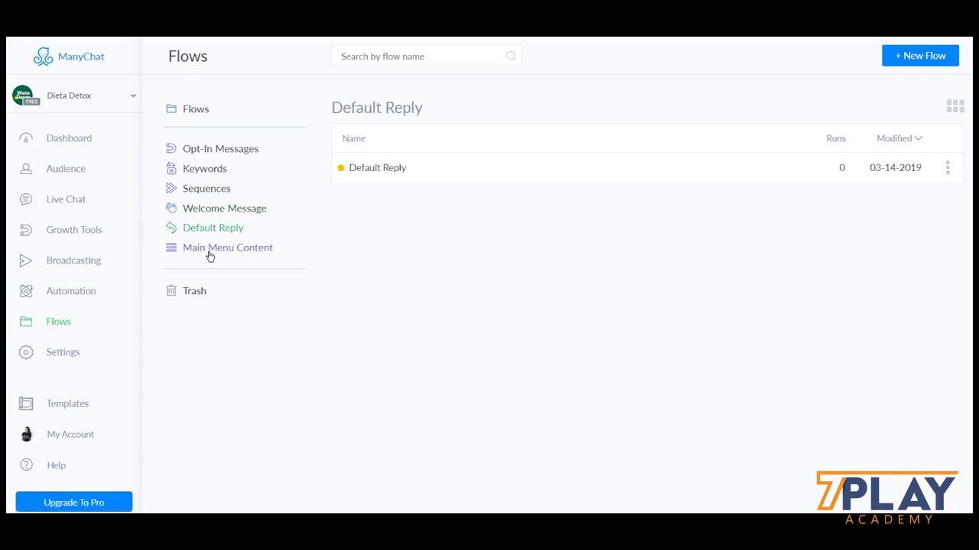
left_click(210, 252)
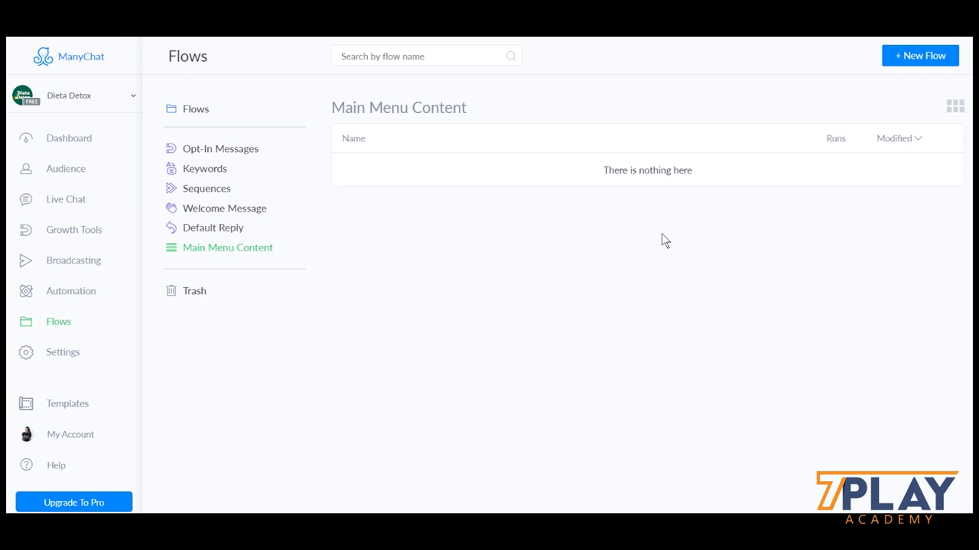
Revisit the Automation section's Sequences page, the Flows overview and the Main Menu page to compare the two sections.
left_click(45, 301)
left_click(66, 425)
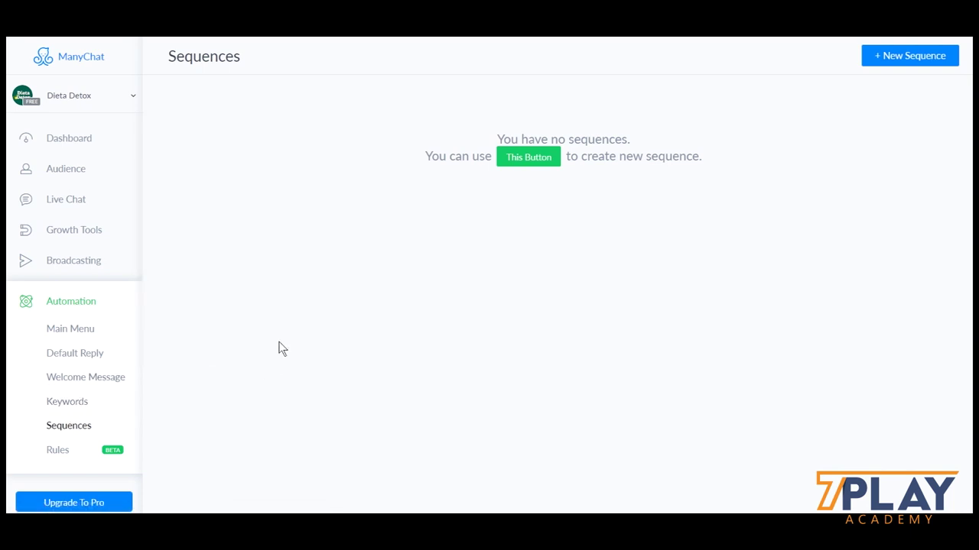
scroll(38, 388, "down", 3)
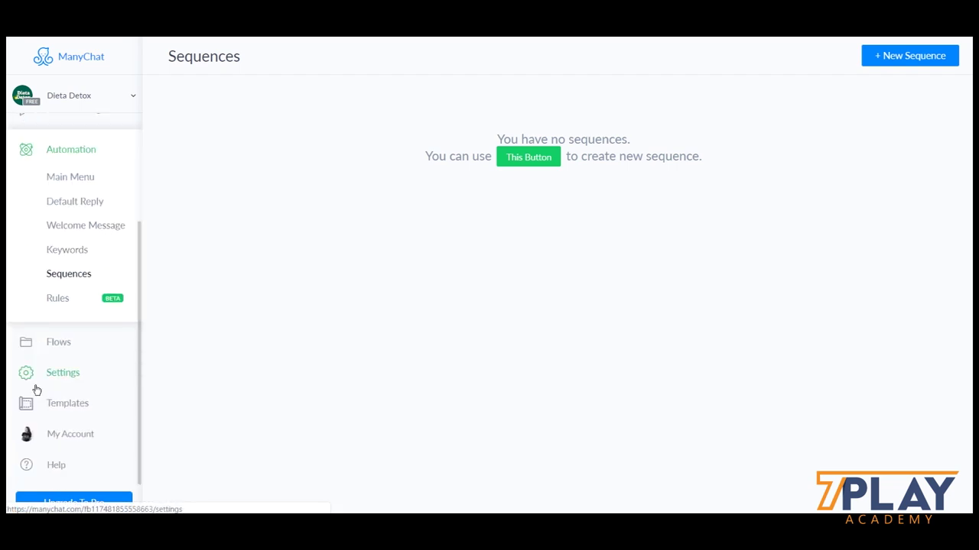
left_click(61, 344)
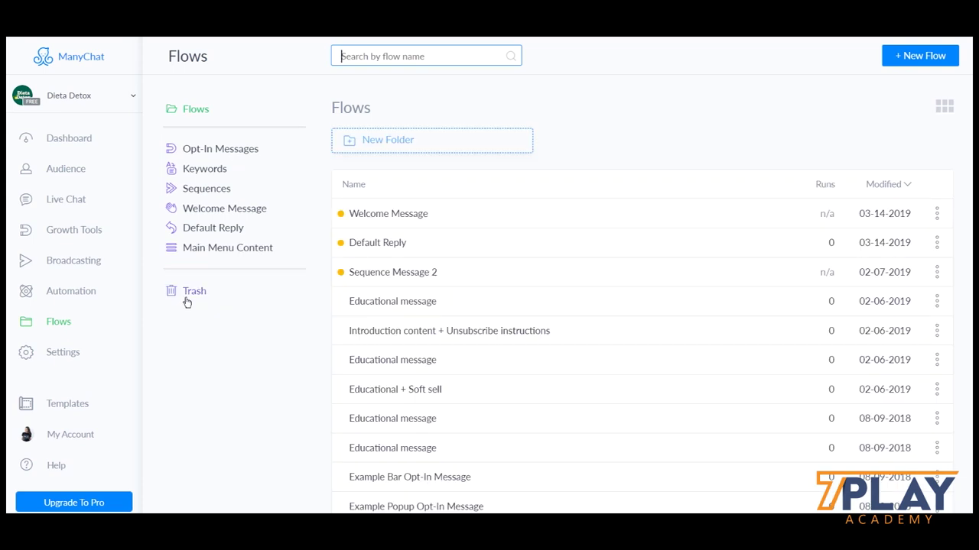
left_click(78, 299)
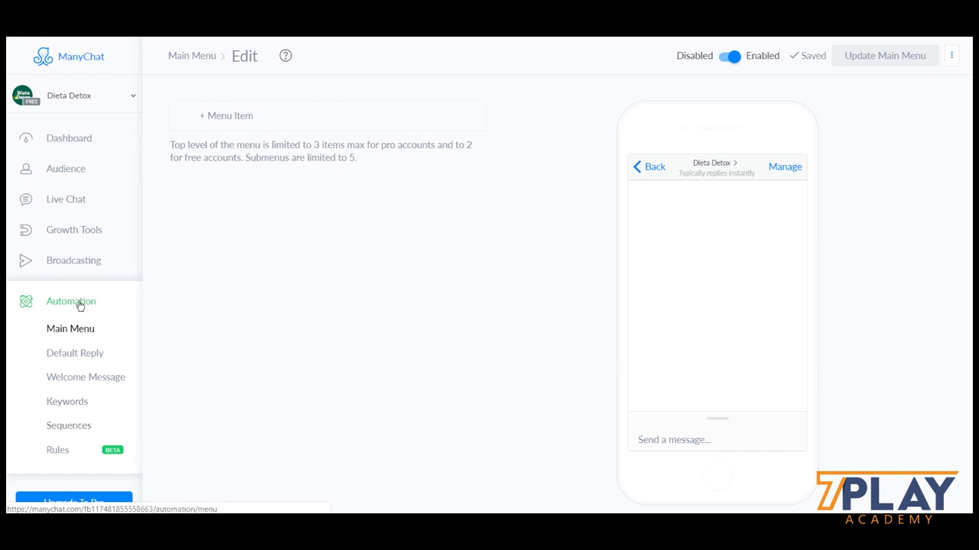
scroll(69, 359, "down", 3)
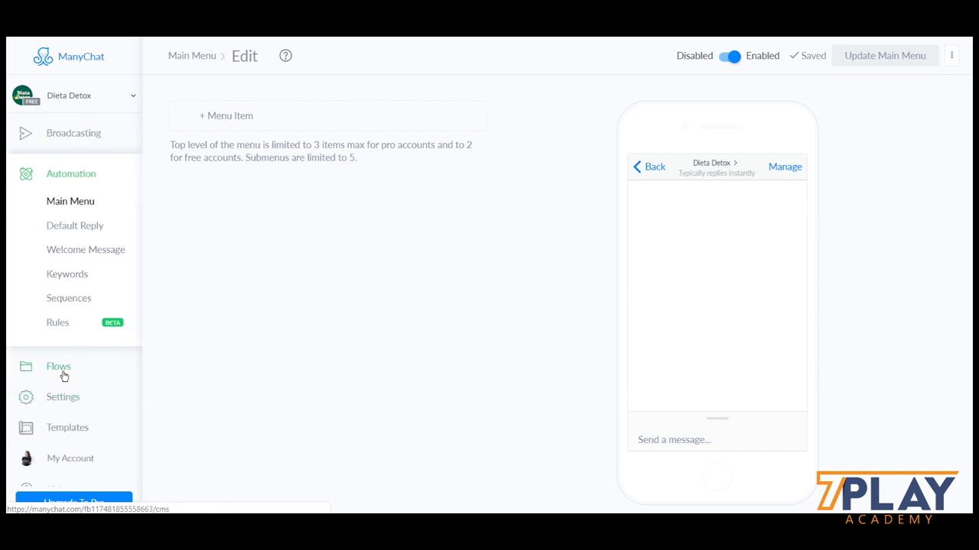
Revisit the Flows overview, open the bot's general settings and examine the Greeting Text.
left_click(61, 370)
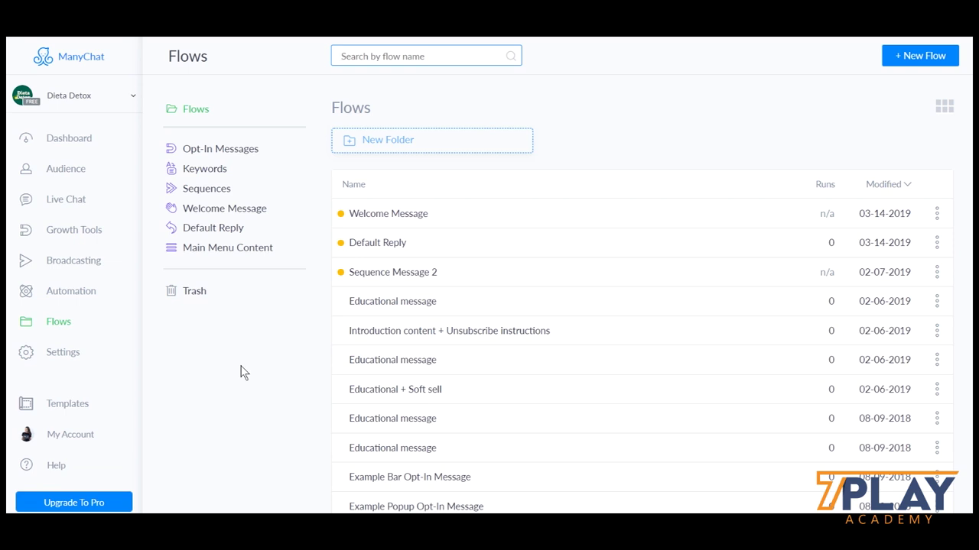
left_click(61, 359)
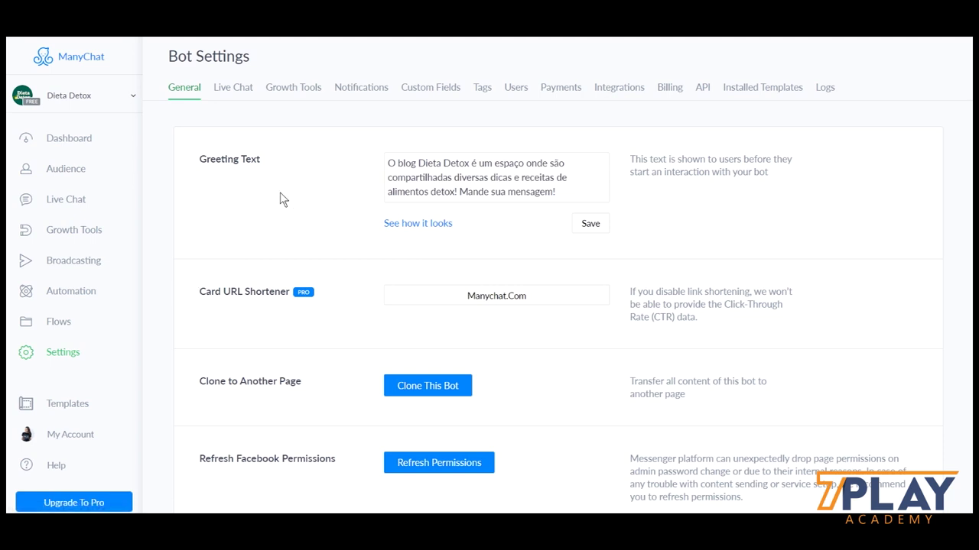
left_click_drag(198, 159, 261, 159)
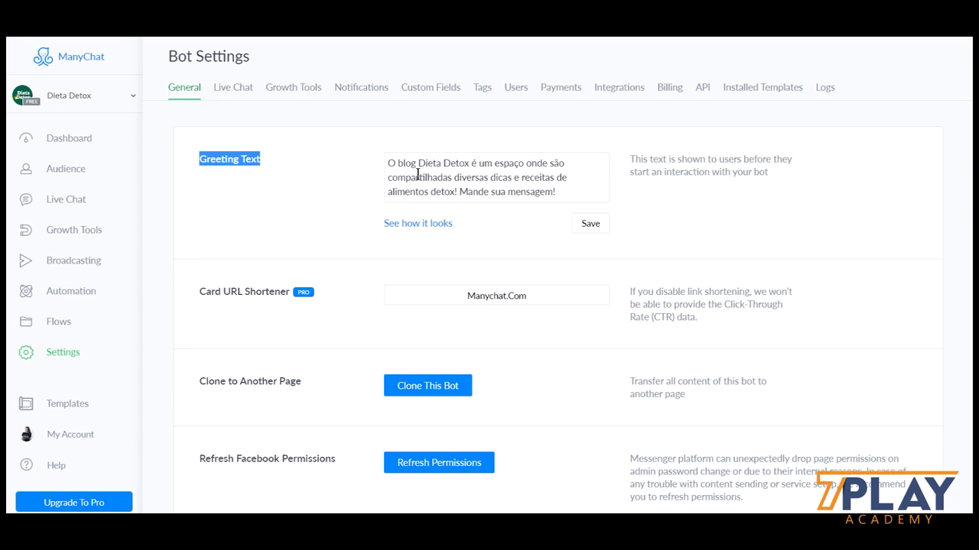
left_click(389, 163)
left_click_drag(389, 163, 457, 189)
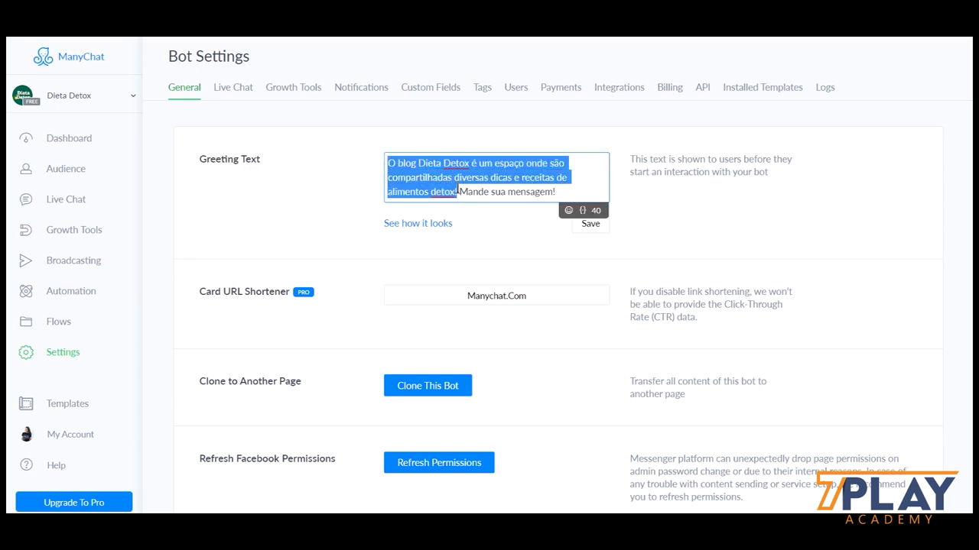
left_click(477, 189)
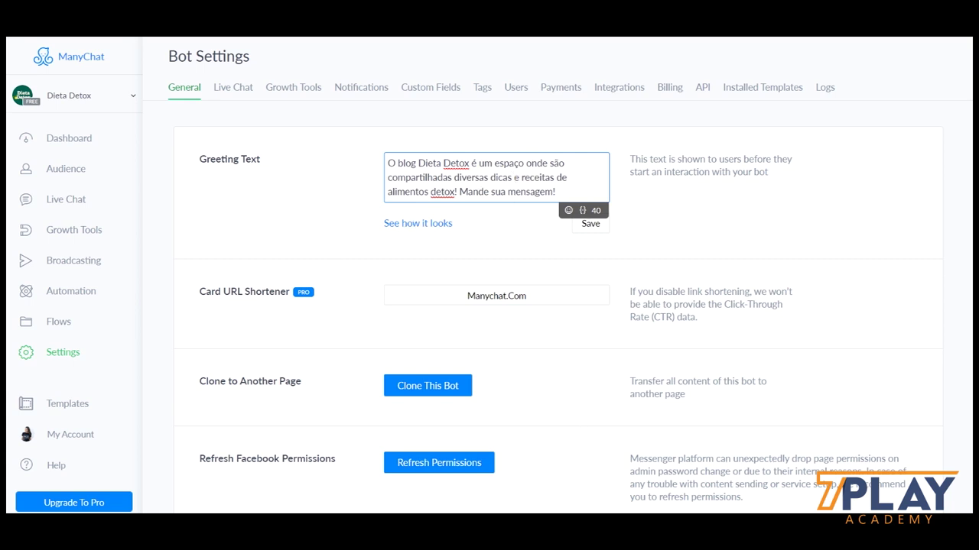
View an example of how the greeting text looks in Messenger and return to the bot settings.
left_click(520, 468)
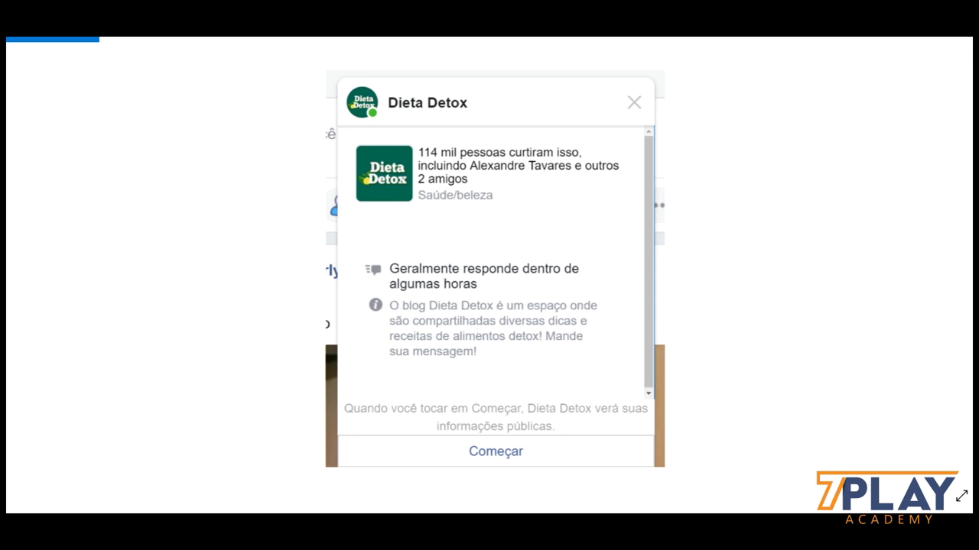
key("ctrl+w")
left_click(342, 265)
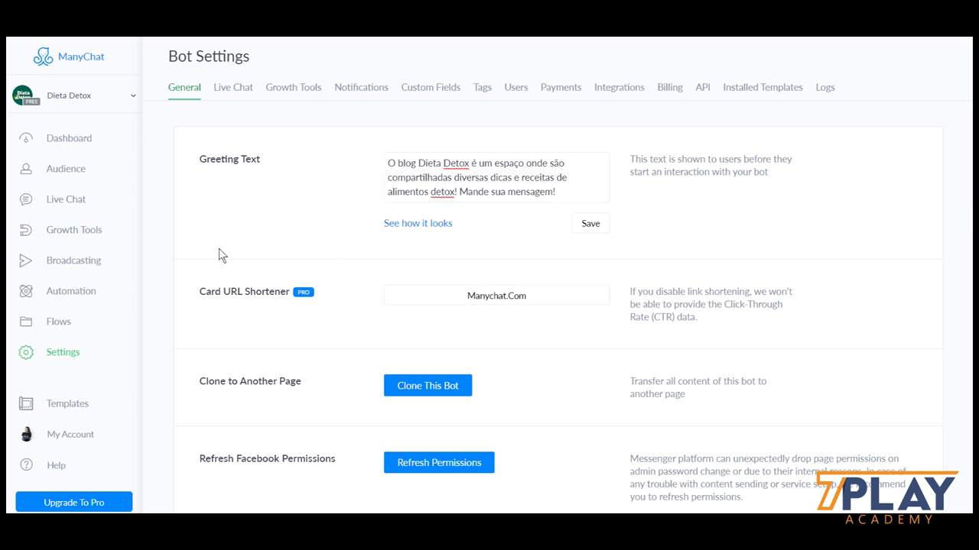
Examine the remaining general settings, from Card URL Shortener and bot cloning to Keyboard Input, Audience Visibility and disabling the bot.
scroll(226, 260, "down", 1)
scroll(235, 264, "down", 1)
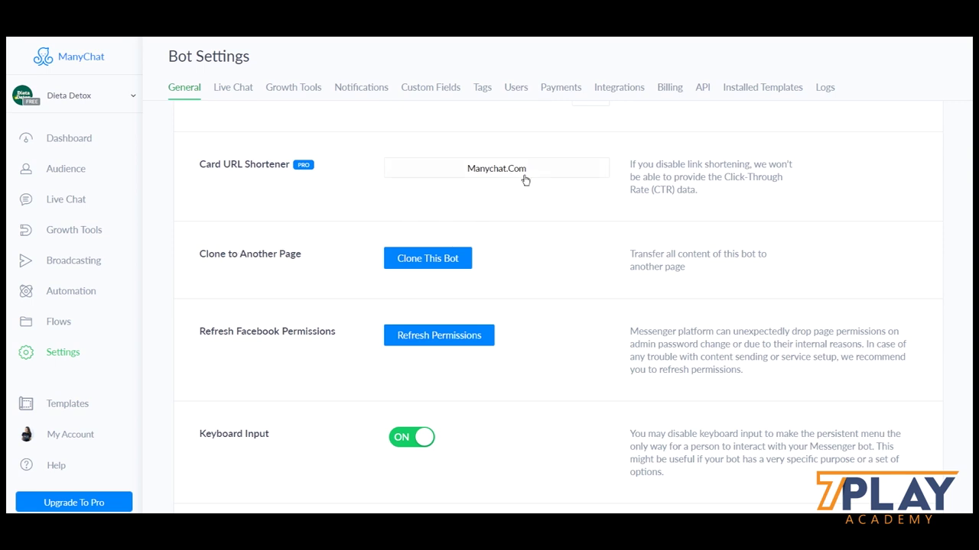
scroll(648, 205, "down", 1)
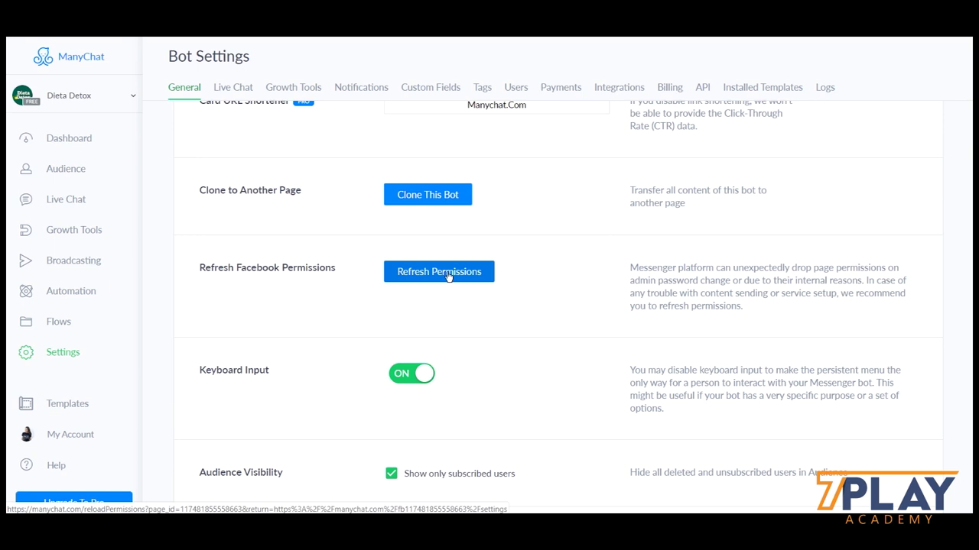
scroll(448, 277, "down", 1)
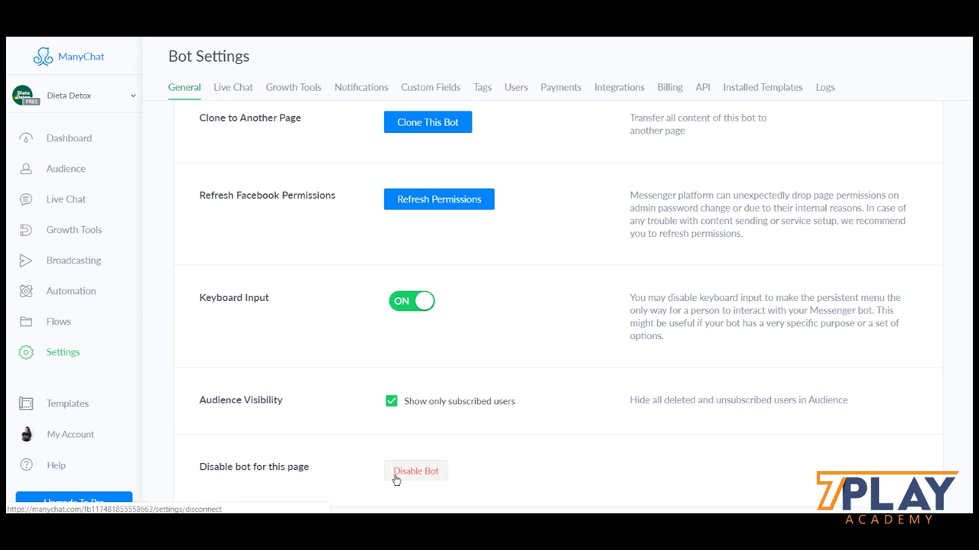
View the Live Chat, Growth Tools and Notifications settings, including the widget localization languages, without changing anything.
left_click(233, 87)
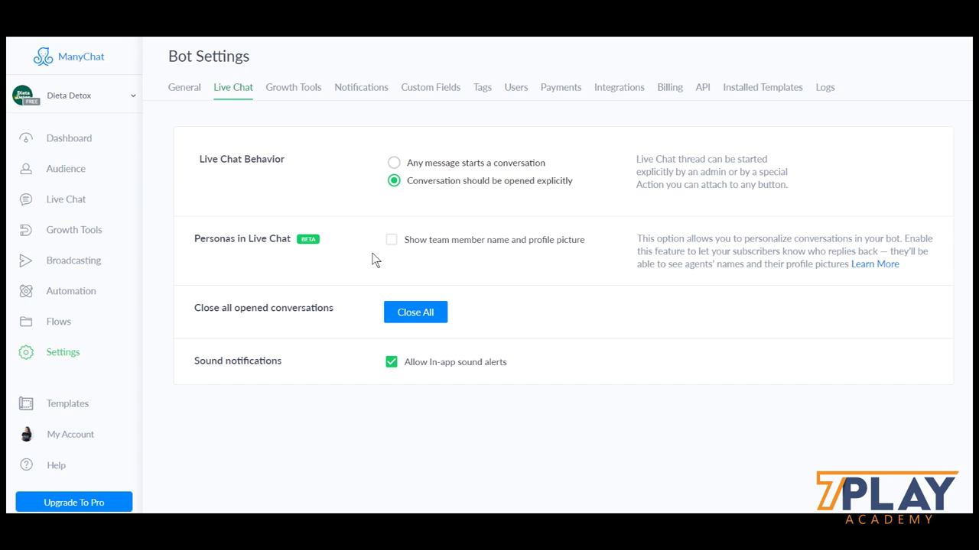
left_click(298, 88)
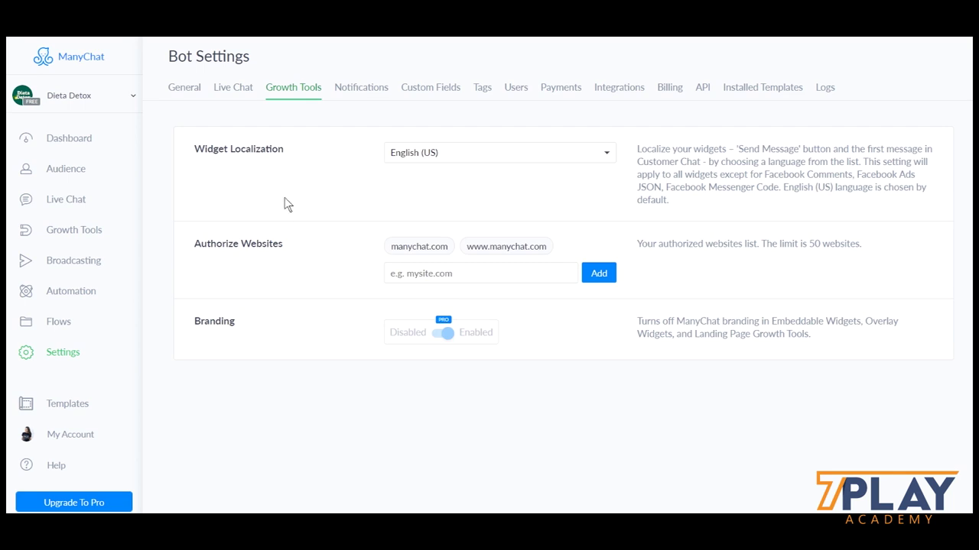
left_click(401, 157)
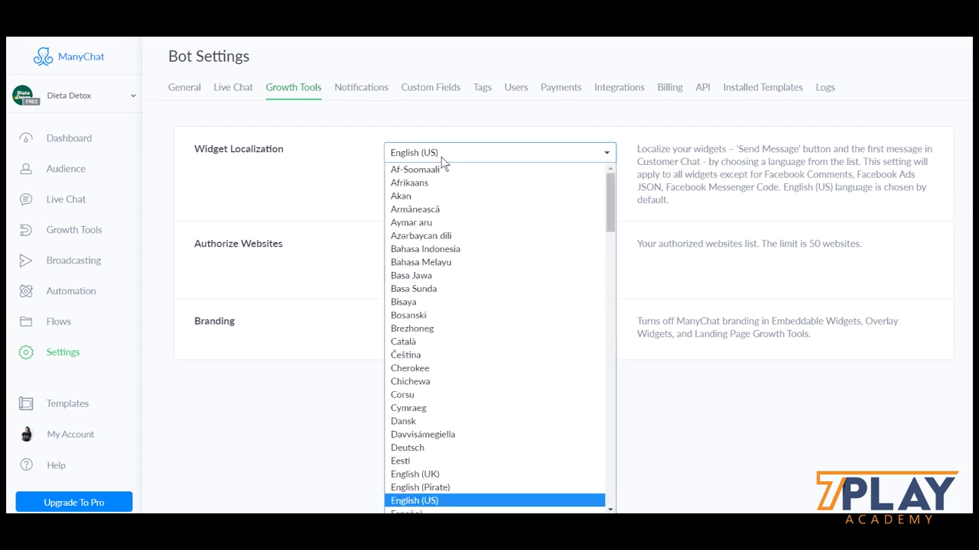
left_click(287, 215)
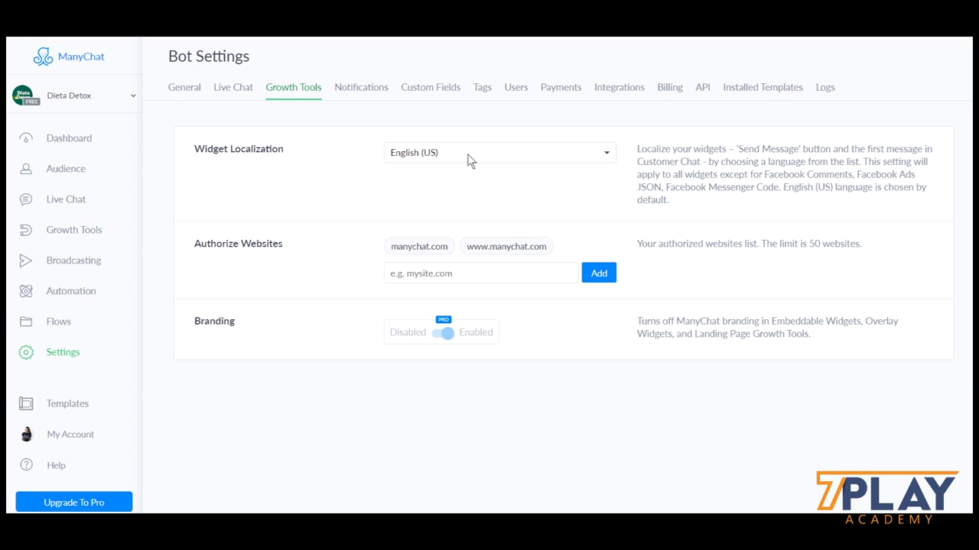
left_click(356, 94)
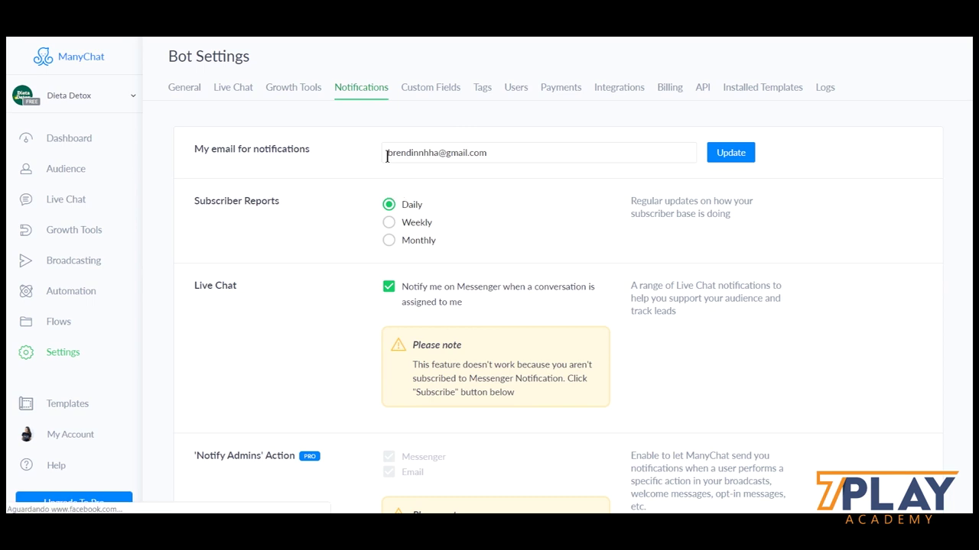
scroll(386, 245, "down", 3)
scroll(377, 245, "up", 4)
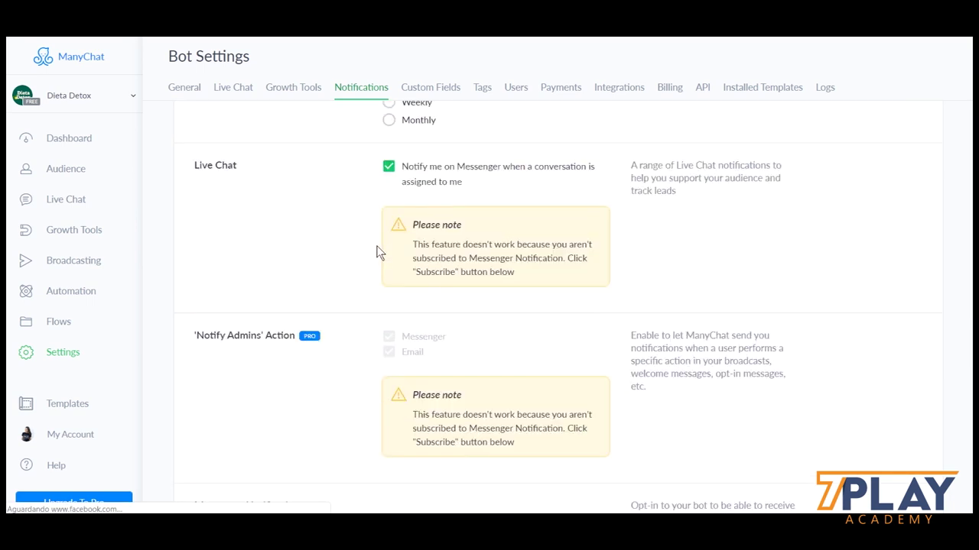
In the Custom Fields settings, start a new user field named "E-mails" with type Text.
left_click(429, 92)
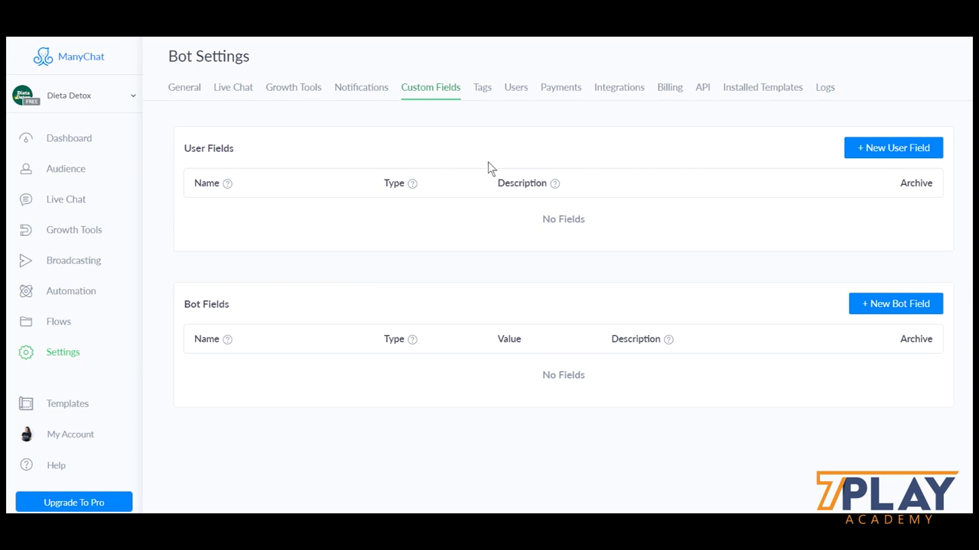
left_click(881, 160)
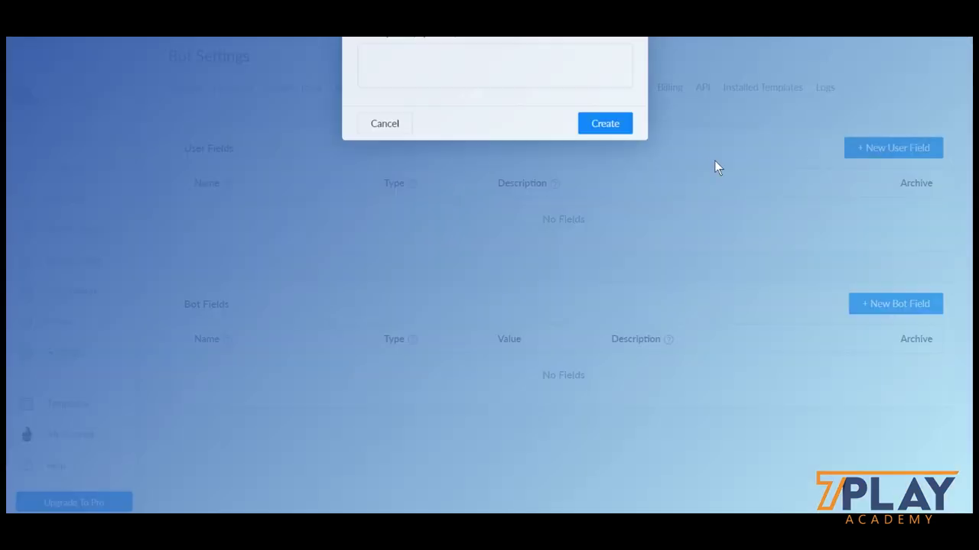
left_click(660, 72)
left_click(886, 148)
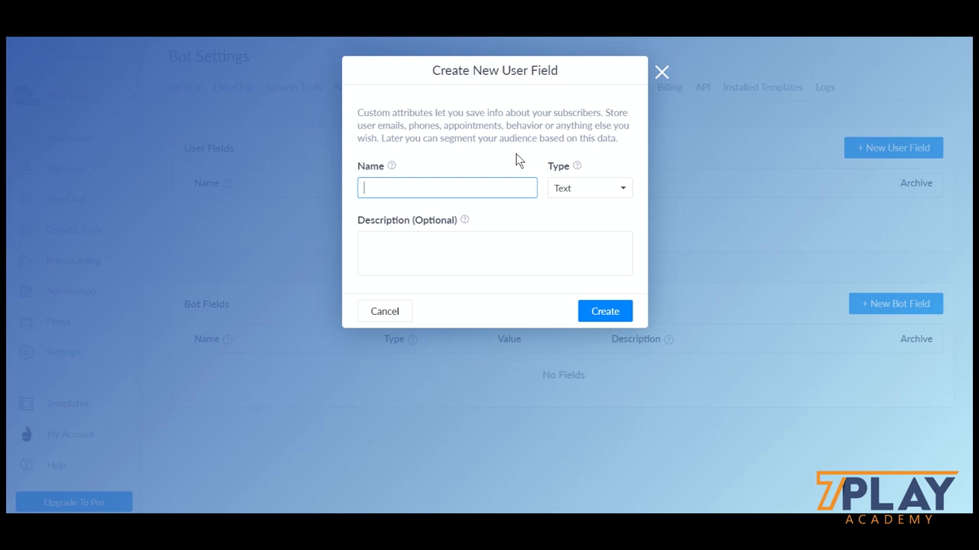
type("E-mails")
left_click(606, 186)
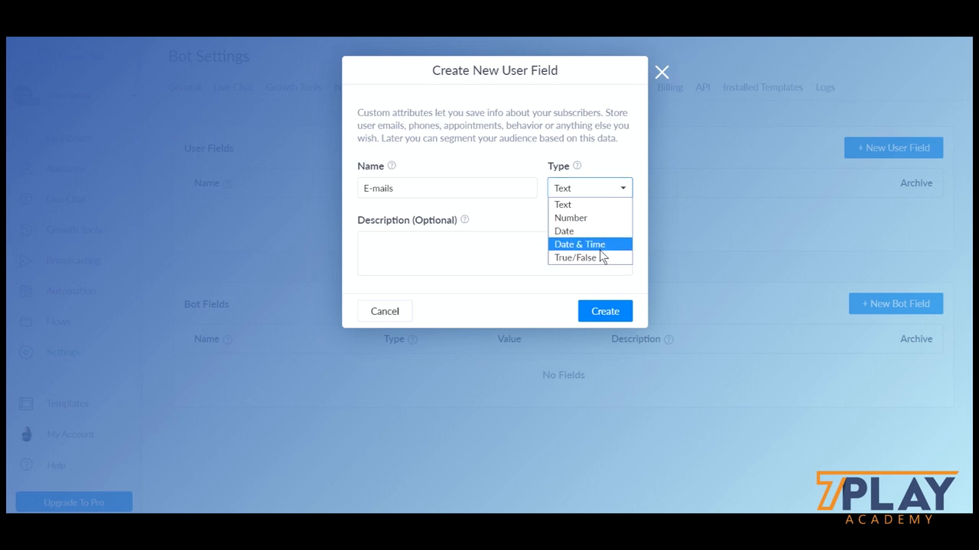
left_click(591, 210)
Describe the new user field as "É aqui que guardamos os e-mails dos leads!!!" and create it.
left_click(514, 244)
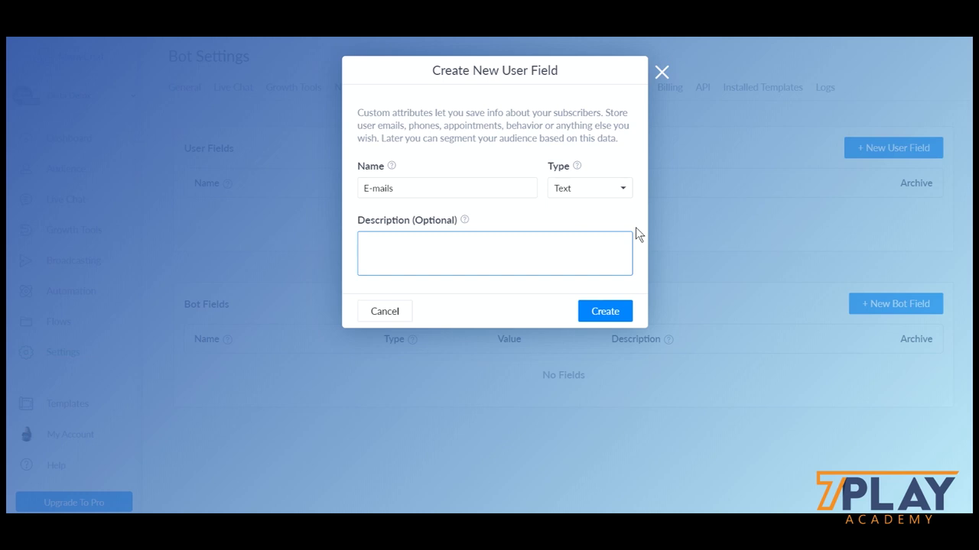
type("É aqui que guardamos os ema")
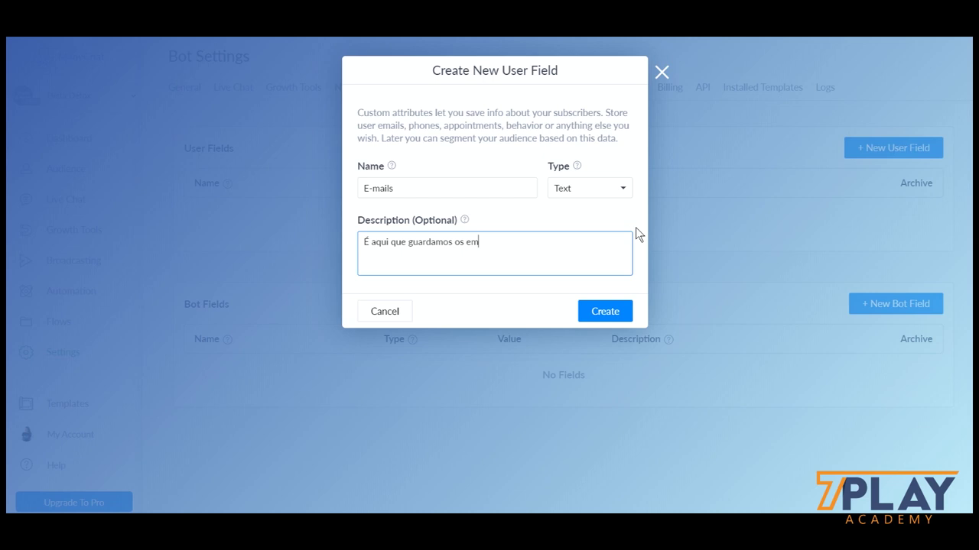
key("BackSpace")
key("BackSpace")
key("BackSpace")
type("e-mails dos usuários!!")
key("BackSpace")
key("BackSpace")
key("BackSpace")
key("BackSpace")
key("BackSpace")
key("BackSpace")
key("BackSpace")
key("BackSpace")
key("BackSpace")
key("BackSpace")
key("BackSpace")
type("leads!!!")
left_click(622, 313)
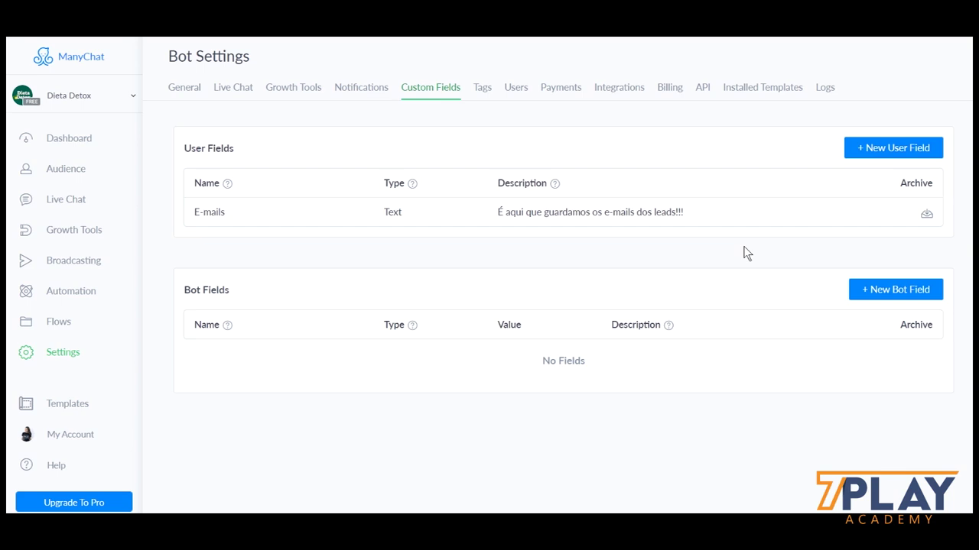
Create a tag named "tag-teste" in the bot's Tags settings.
left_click(478, 90)
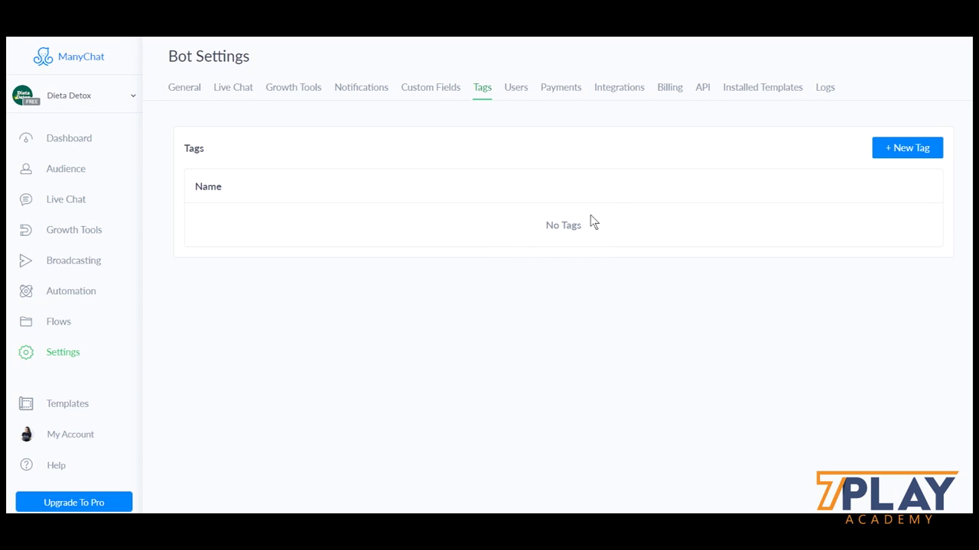
left_click(937, 152)
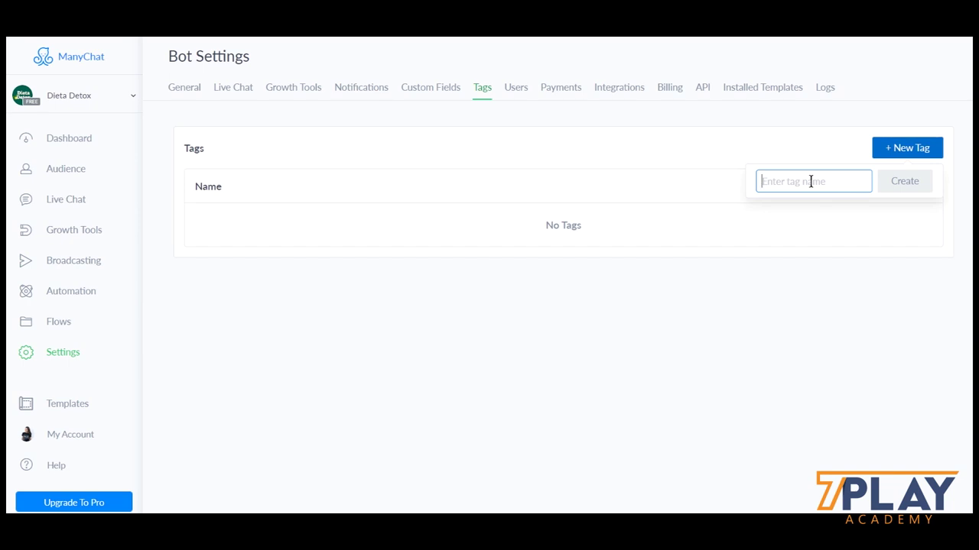
type("tag-teste")
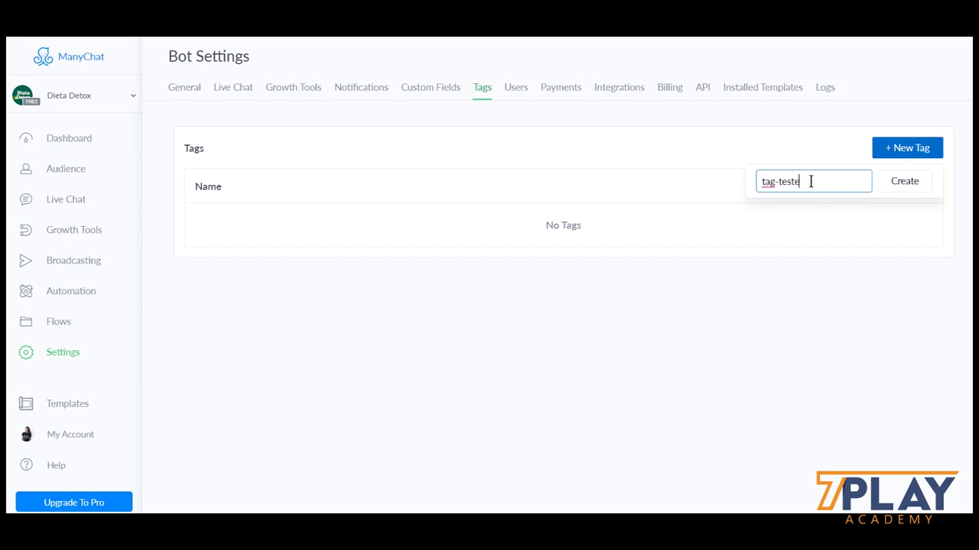
left_click(905, 181)
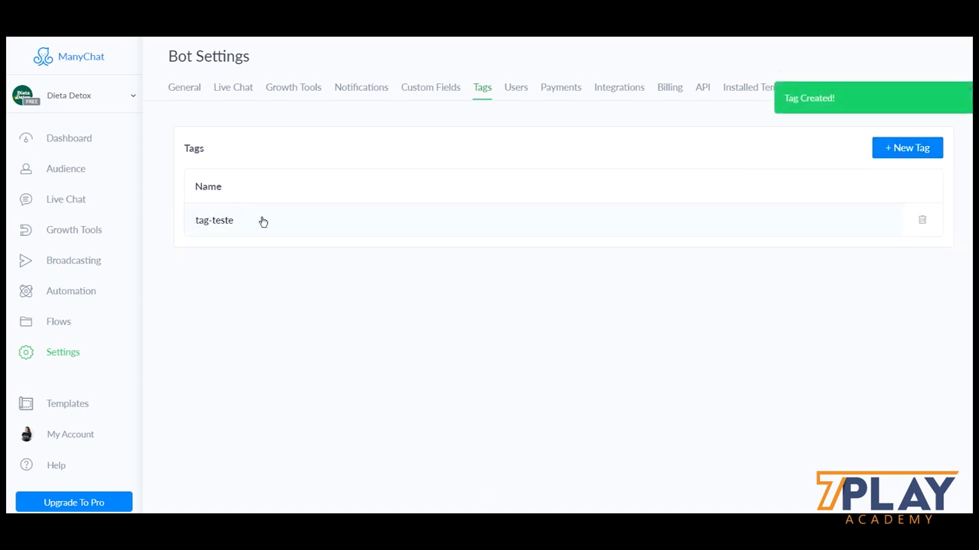
Delete the tag "tag-teste" from the tag list.
left_click(223, 224)
left_click_drag(234, 221, 196, 224)
left_click(431, 374)
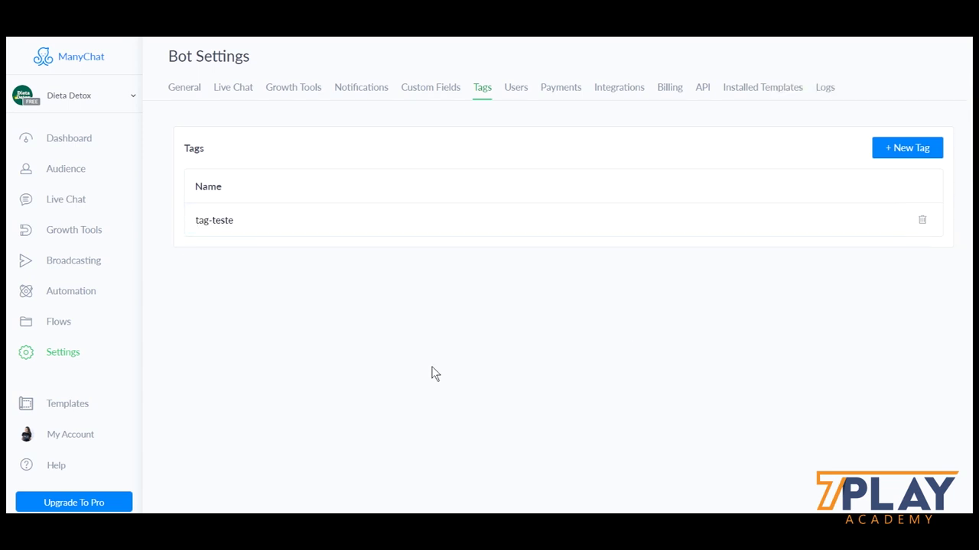
left_click(923, 222)
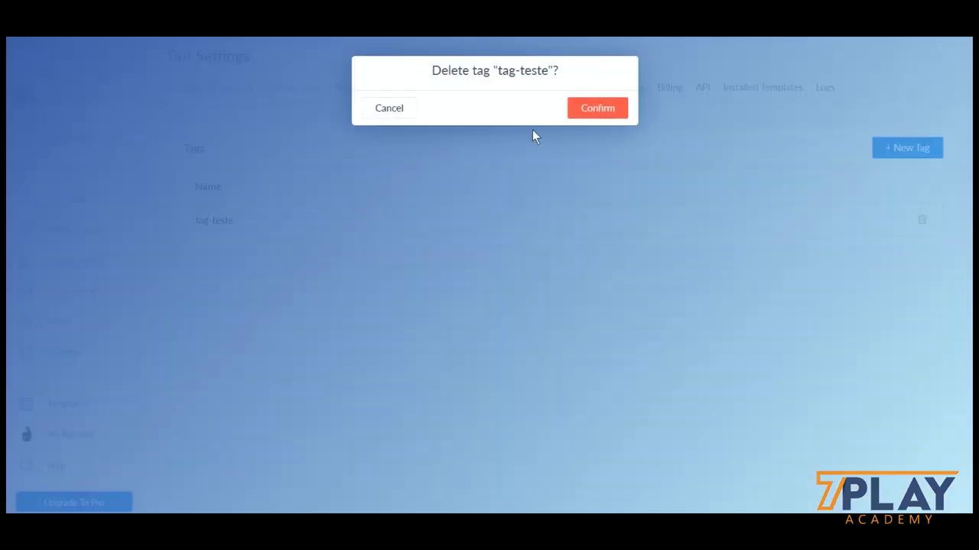
left_click(601, 110)
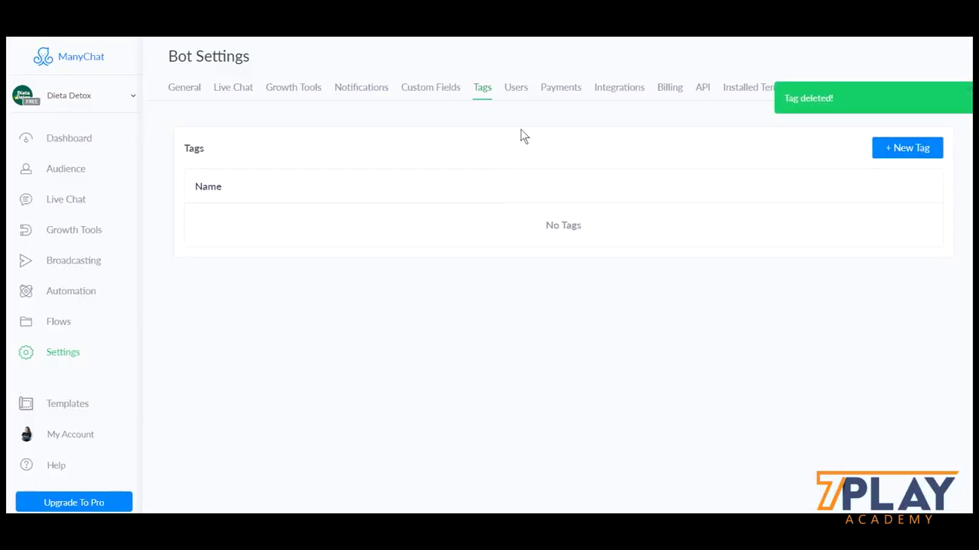
View the Users, Payments and Integrations settings of the bot, including the payments purchase history.
left_click(515, 90)
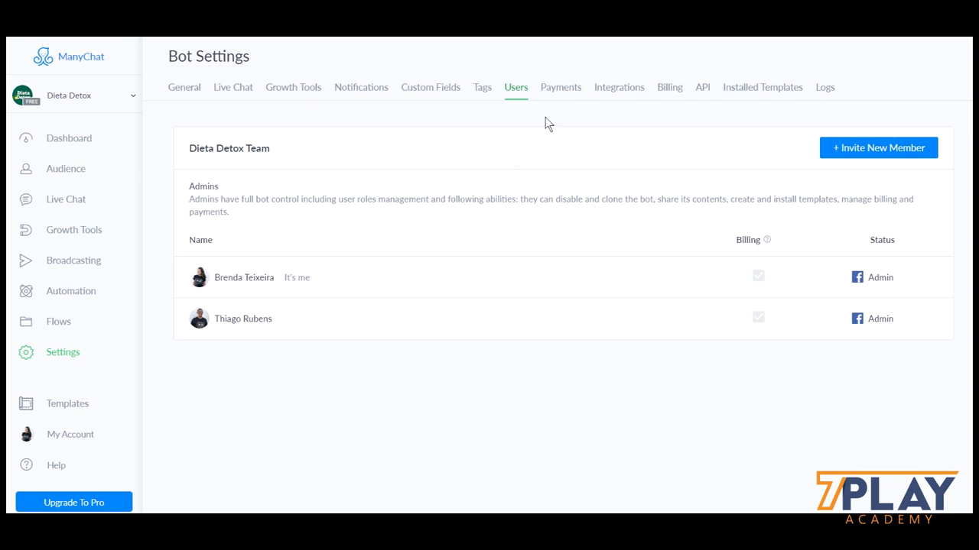
left_click(562, 93)
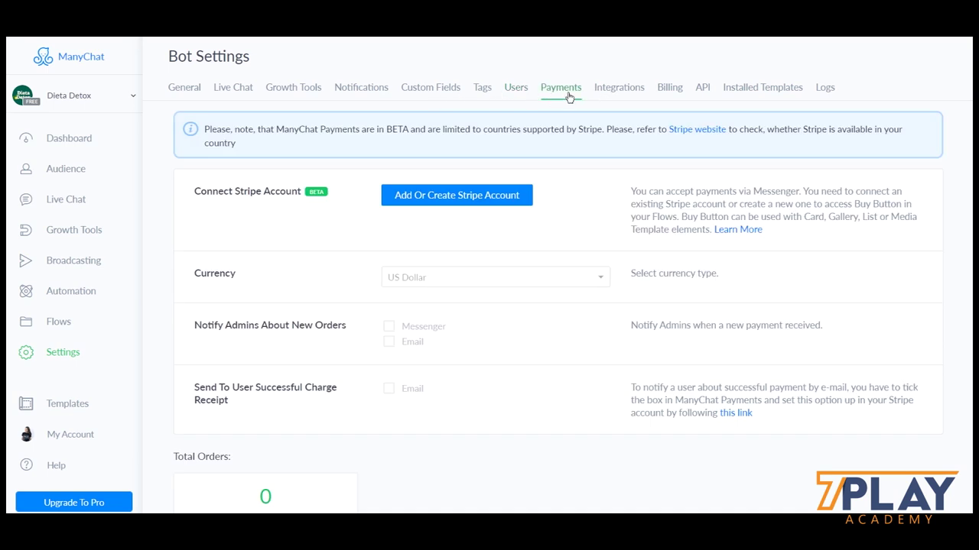
scroll(182, 313, "down", 2)
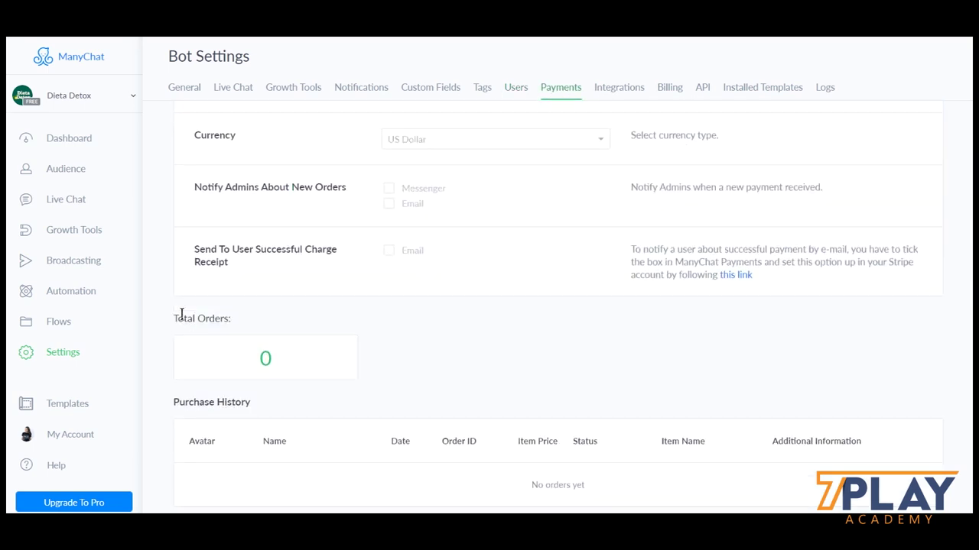
scroll(182, 317, "up", 2)
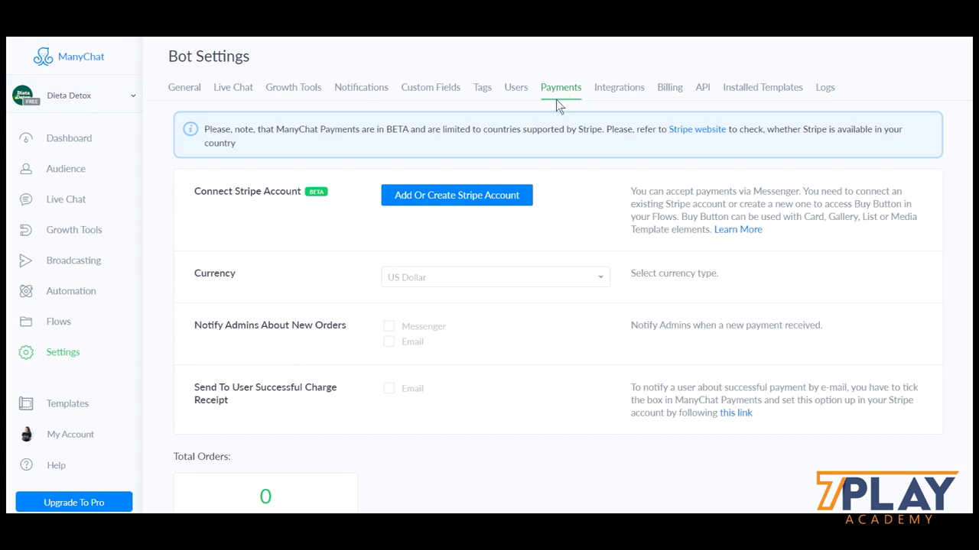
left_click(605, 95)
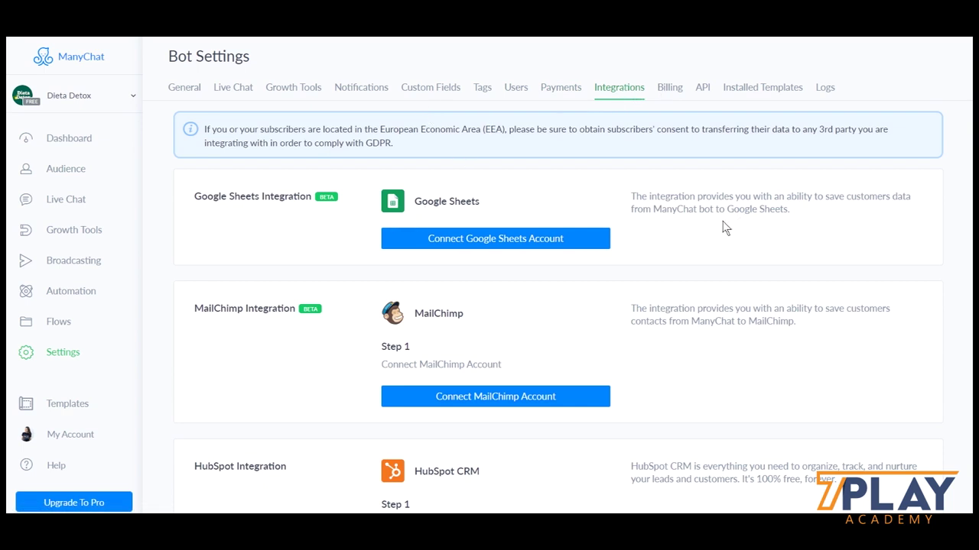
Review the third-party integrations offered for the bot, including Google Sheets, MailChimp, HubSpot and ConvertKit.
scroll(653, 254, "down", 2)
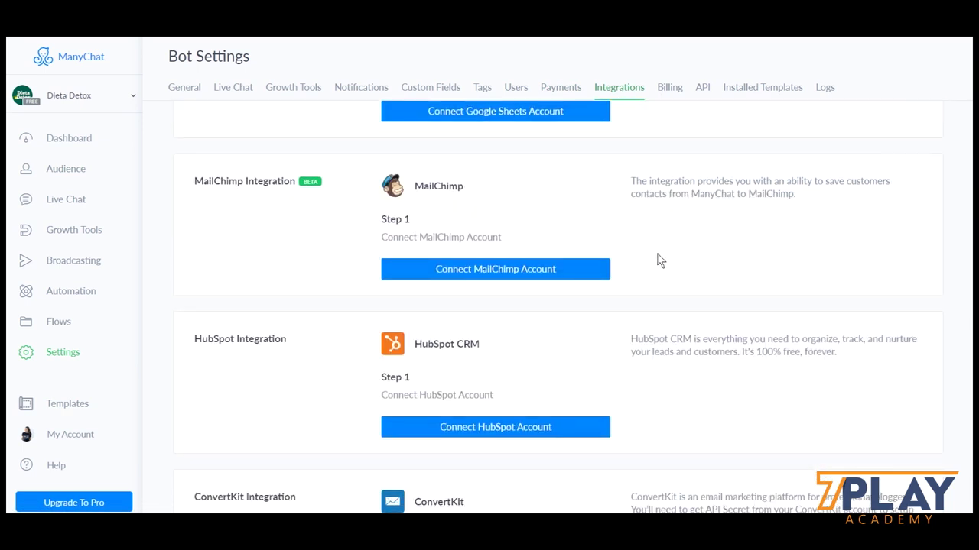
scroll(657, 252, "down", 2)
scroll(430, 240, "up", 2)
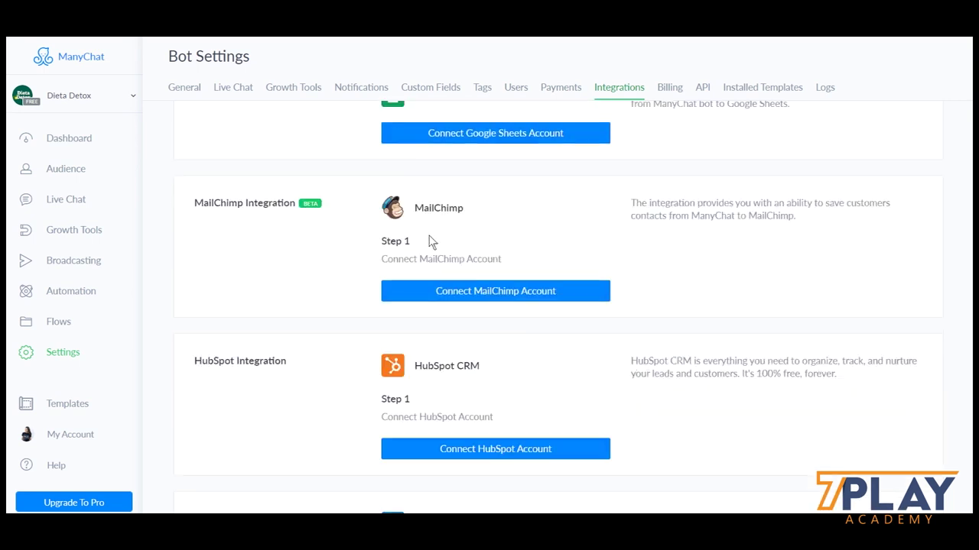
scroll(451, 195, "up", 2)
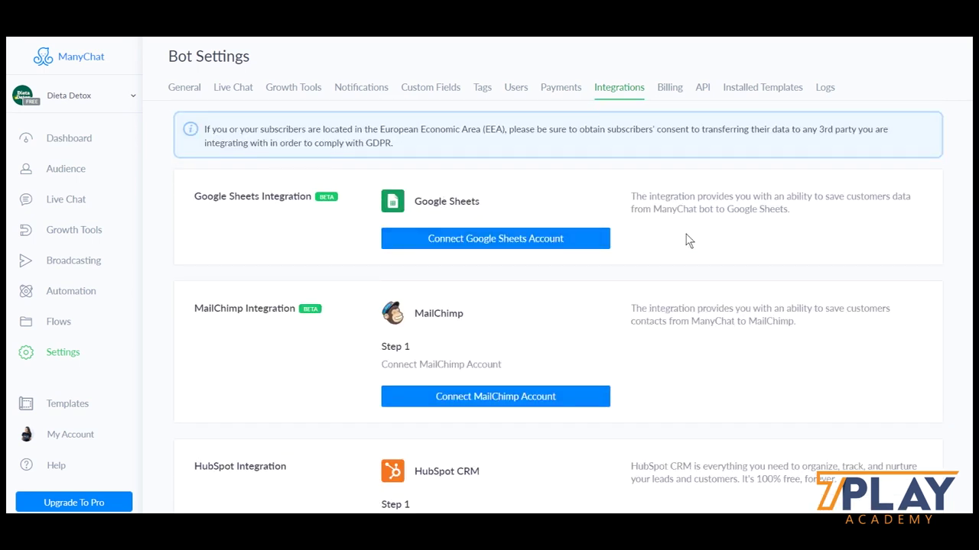
scroll(574, 264, "down", 5)
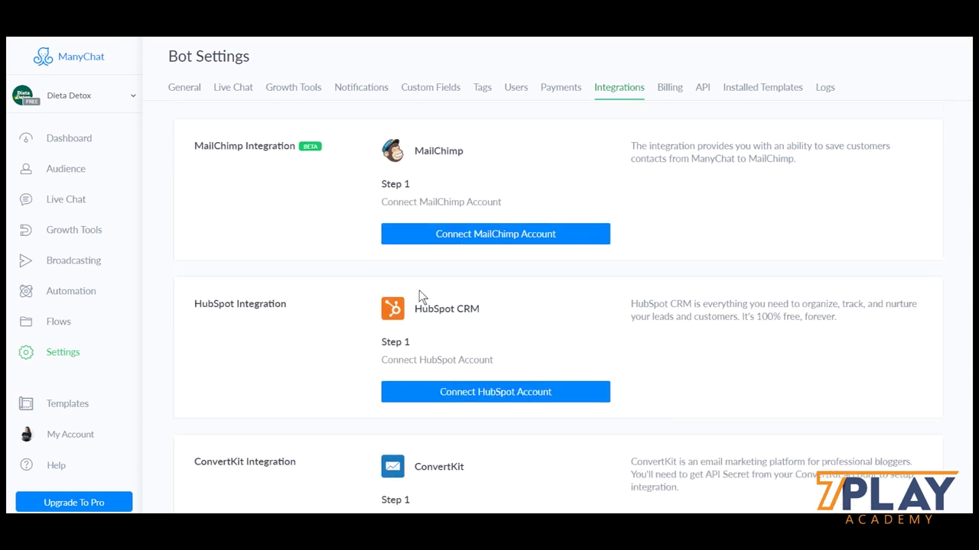
scroll(511, 378, "up", 3)
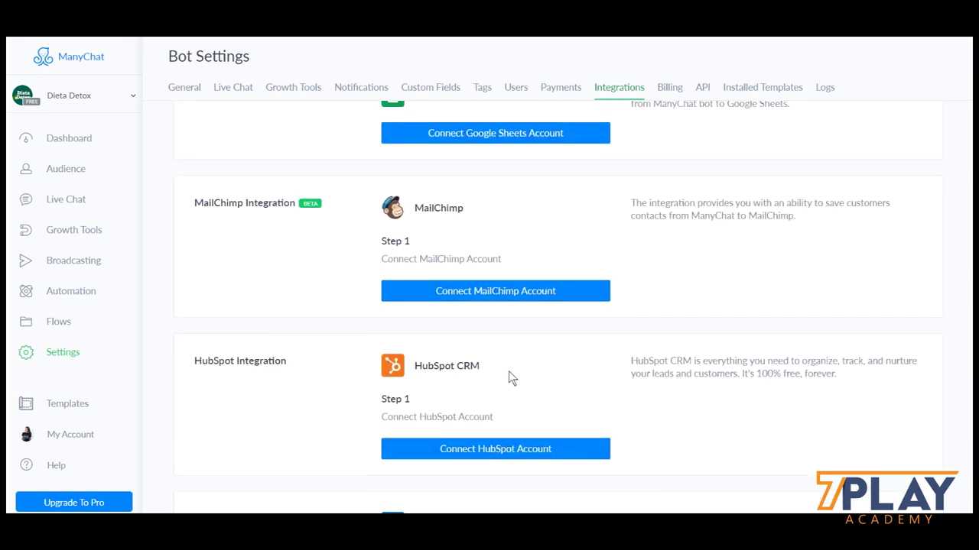
scroll(509, 378, "up", 2)
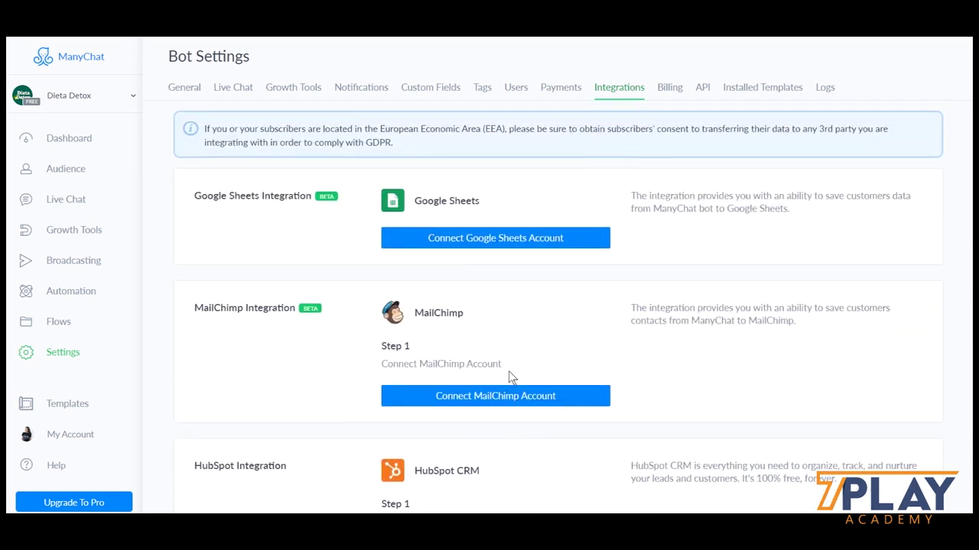
View the bot's Billing, API, Installed Templates and Logs settings.
left_click(668, 96)
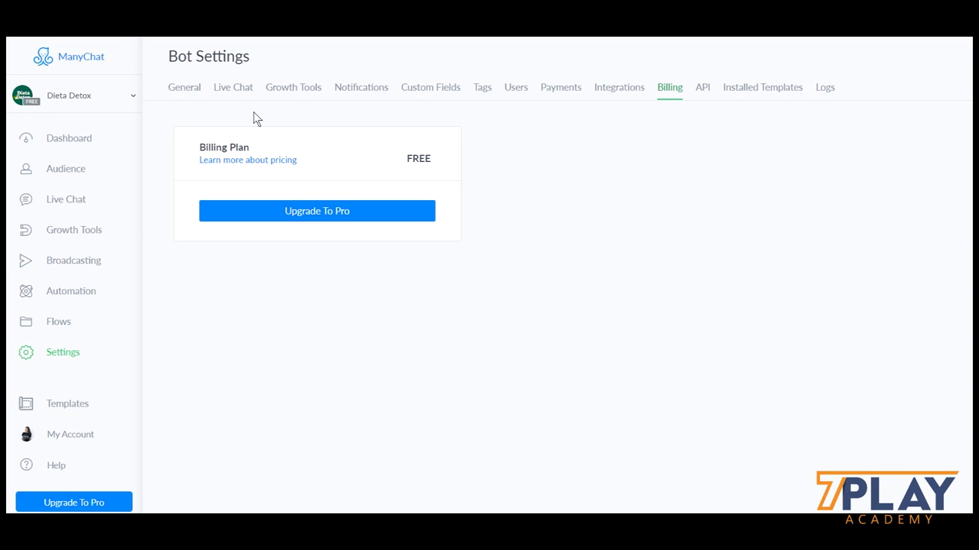
left_click(702, 90)
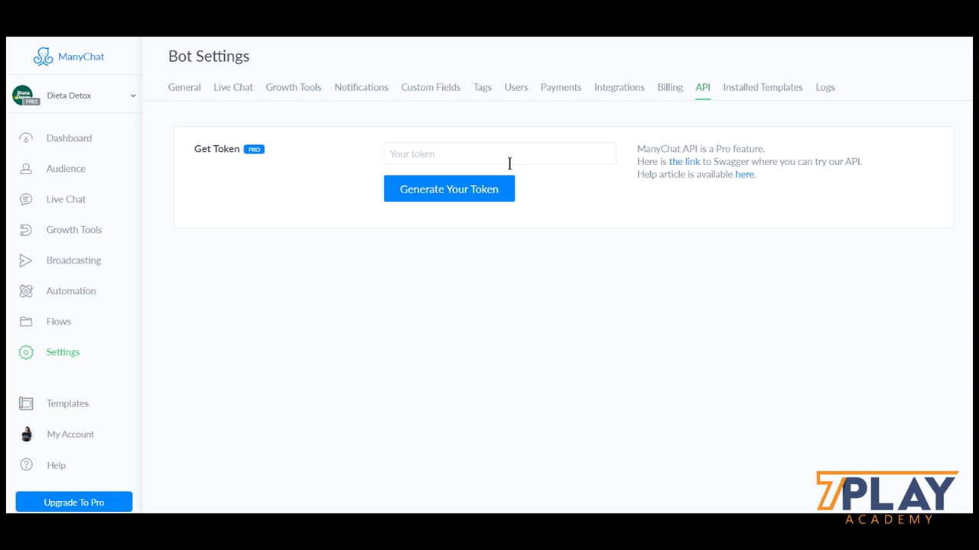
left_click(749, 87)
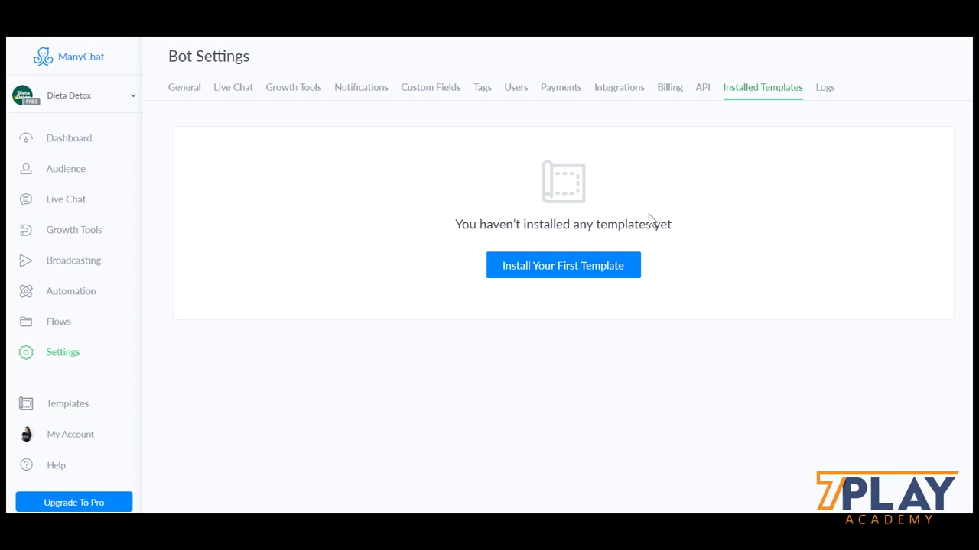
left_click(822, 90)
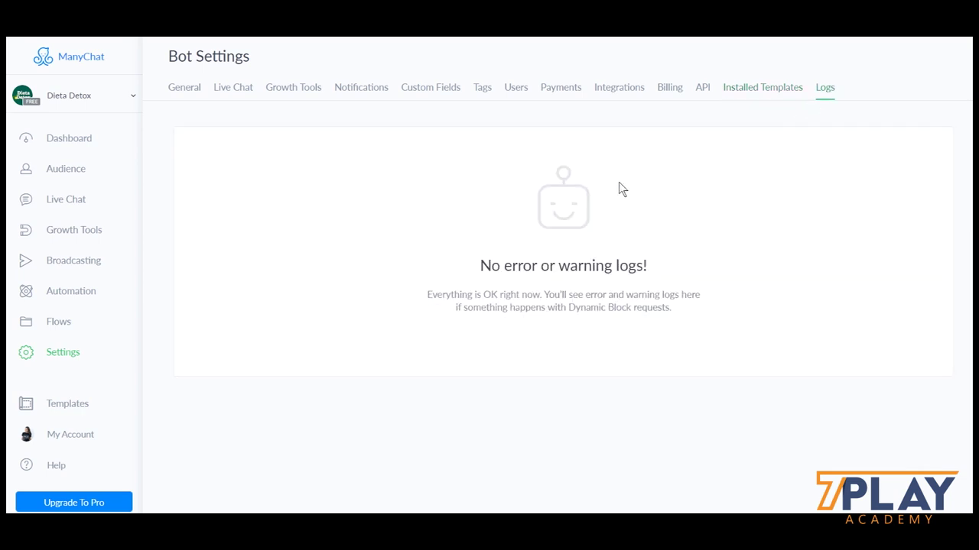
Open the installation review of the free version of the featured Restaurant template.
left_click(46, 406)
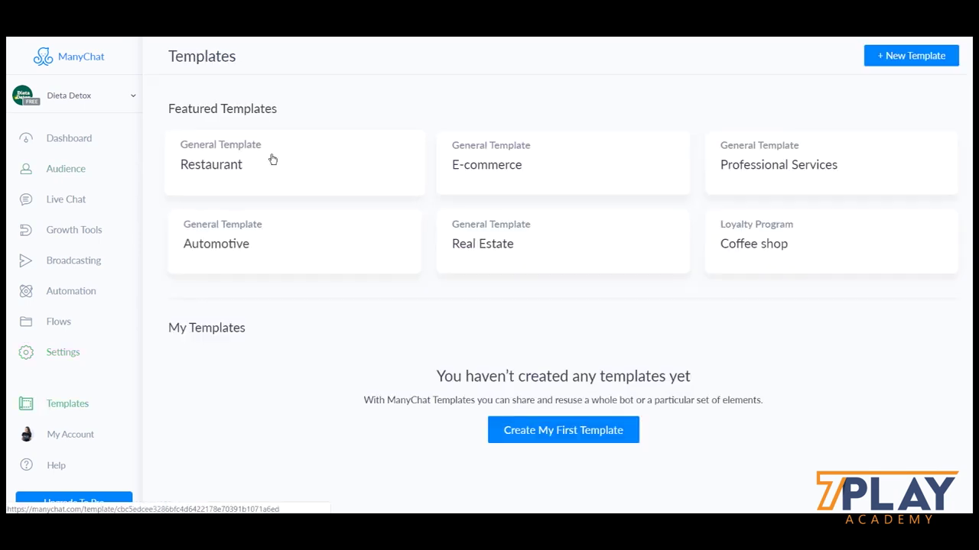
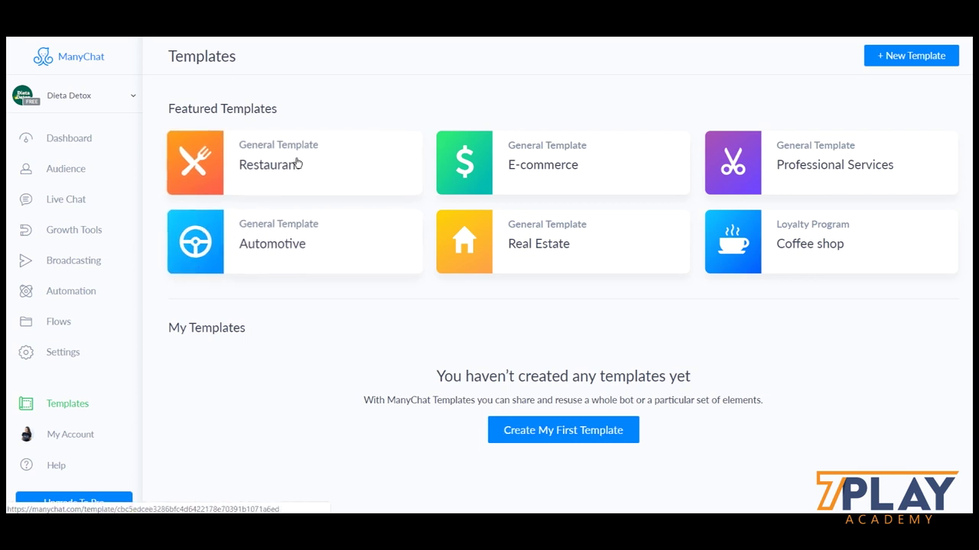
left_click(270, 162)
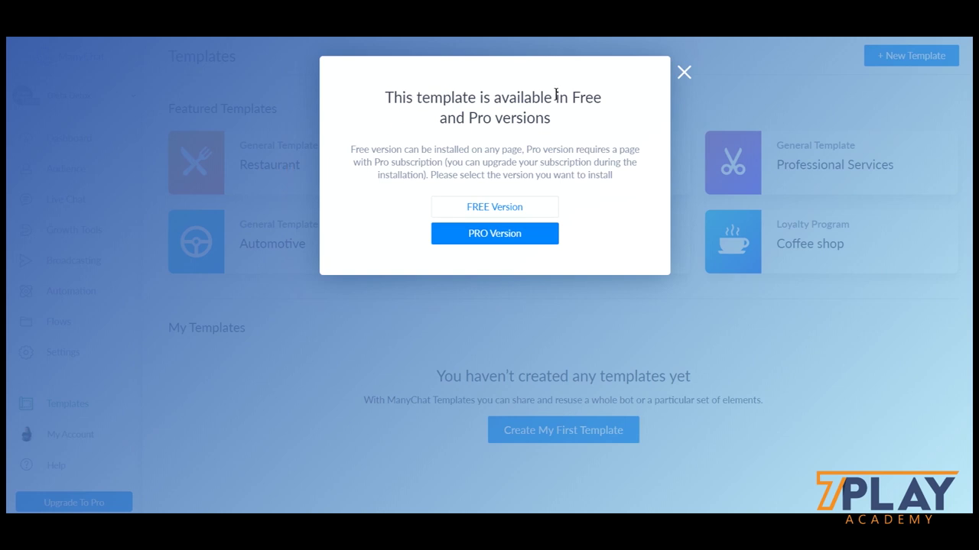
left_click(465, 213)
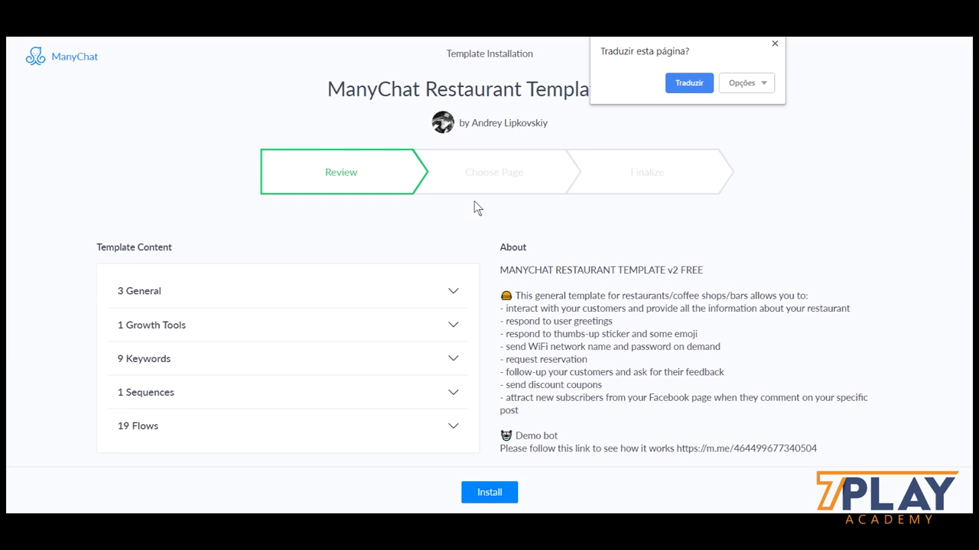
Examine the General items included in the Restaurant template's content, then collapse that group.
scroll(439, 247, "down", 1)
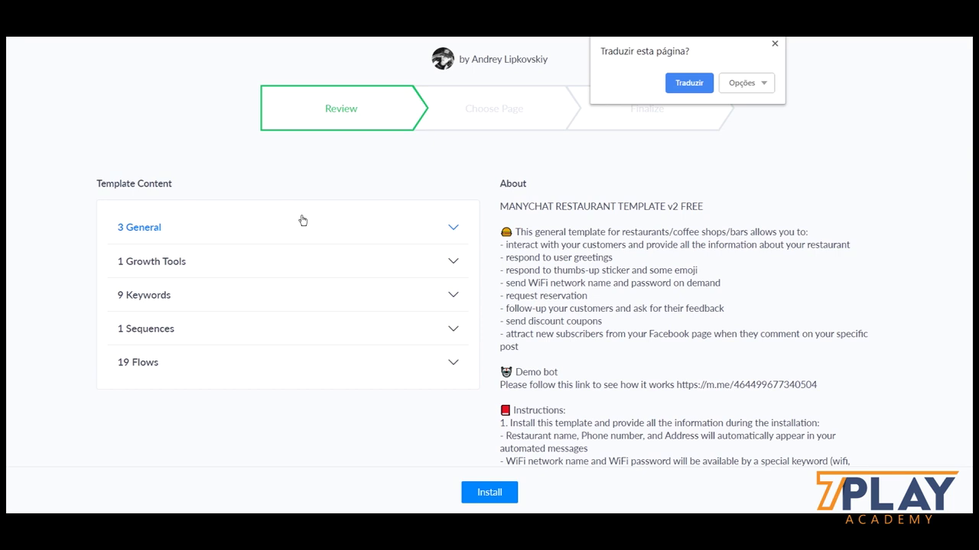
left_click(302, 221)
left_click_drag(128, 253, 170, 255)
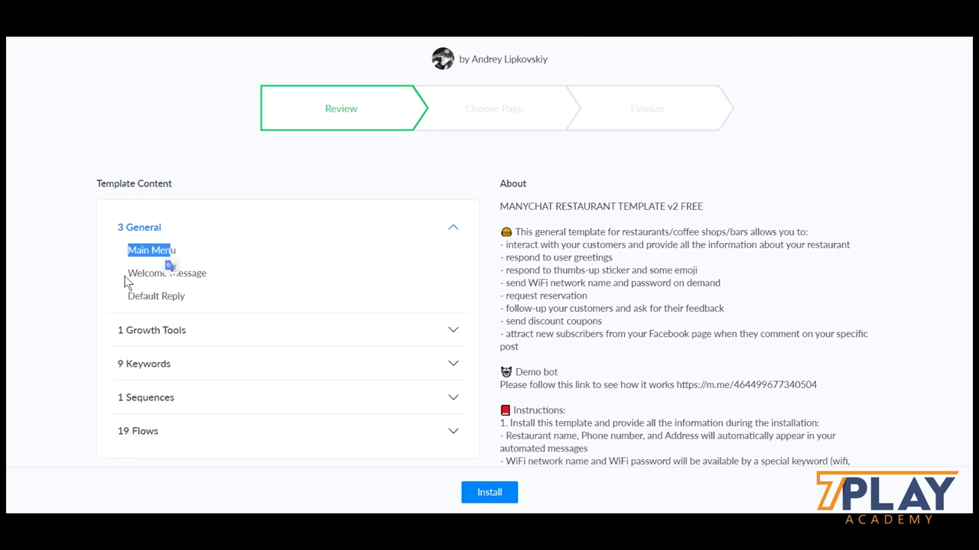
left_click(175, 275)
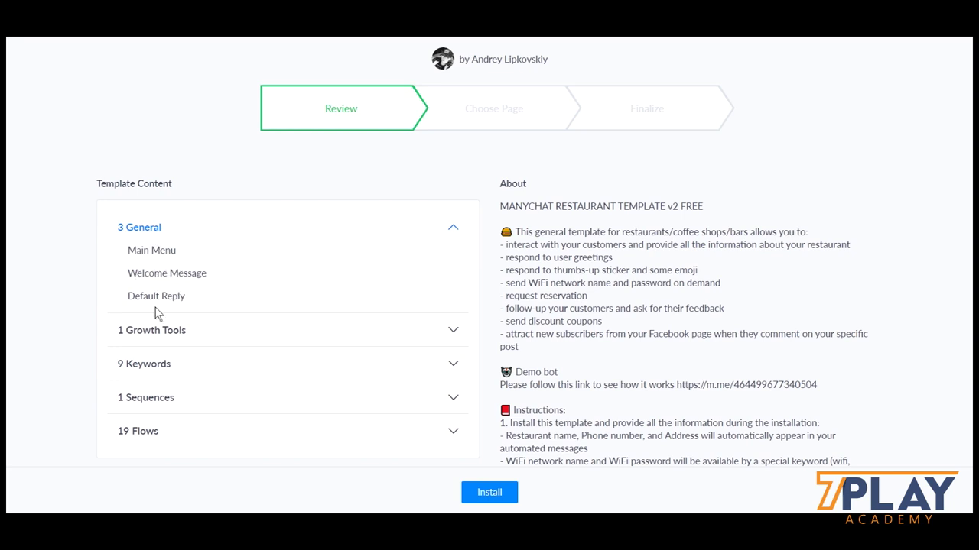
left_click(139, 229)
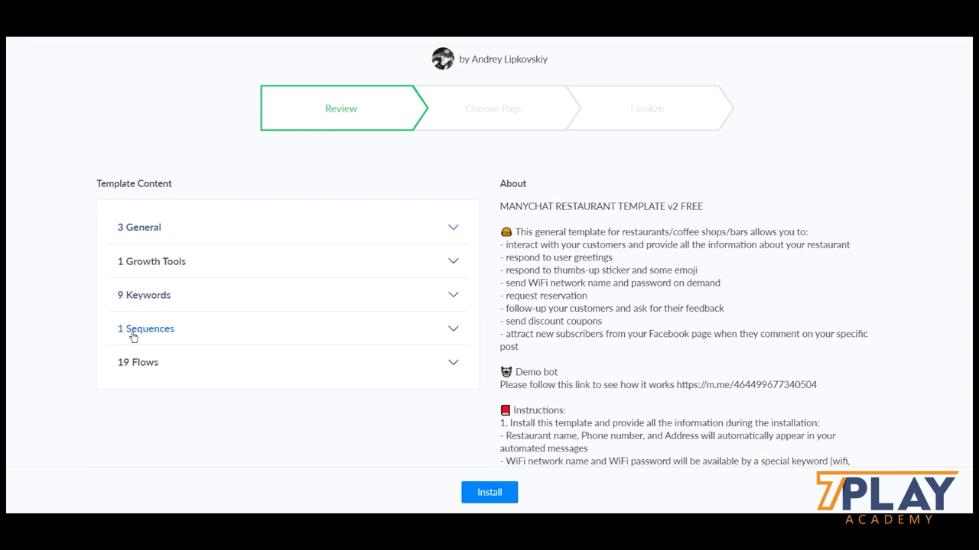
left_click(139, 233)
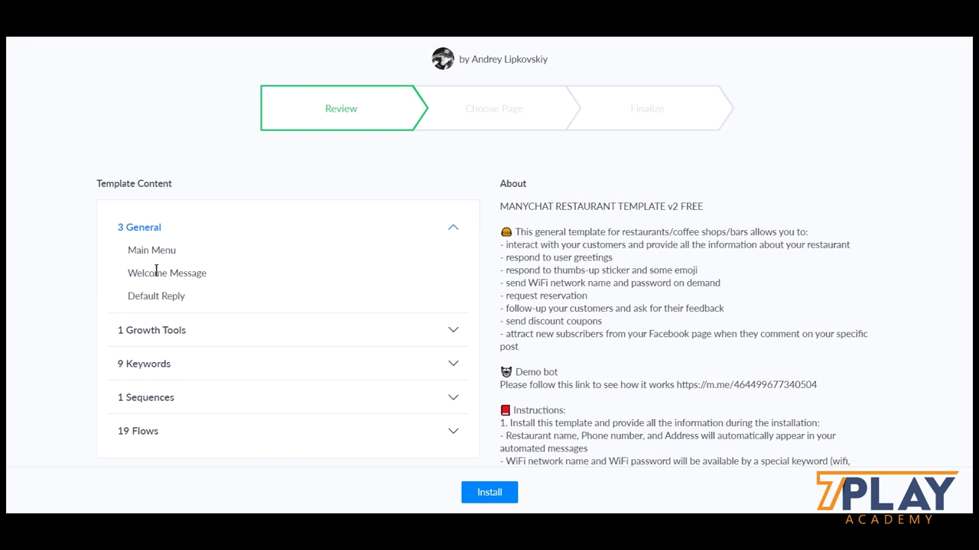
left_click(146, 234)
Examine the Growth Tools group included in the Restaurant template's content.
left_click(151, 268)
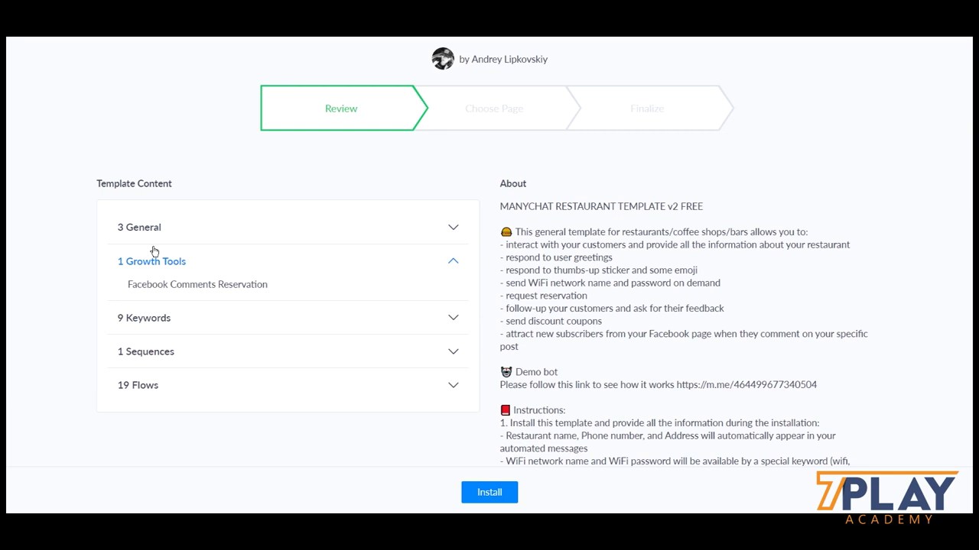
left_click_drag(272, 284, 126, 295)
left_click(175, 284)
left_click(202, 288)
Examine the Keywords and Sequences groups of the Restaurant template, collapsing each one after reading it.
left_click(167, 309)
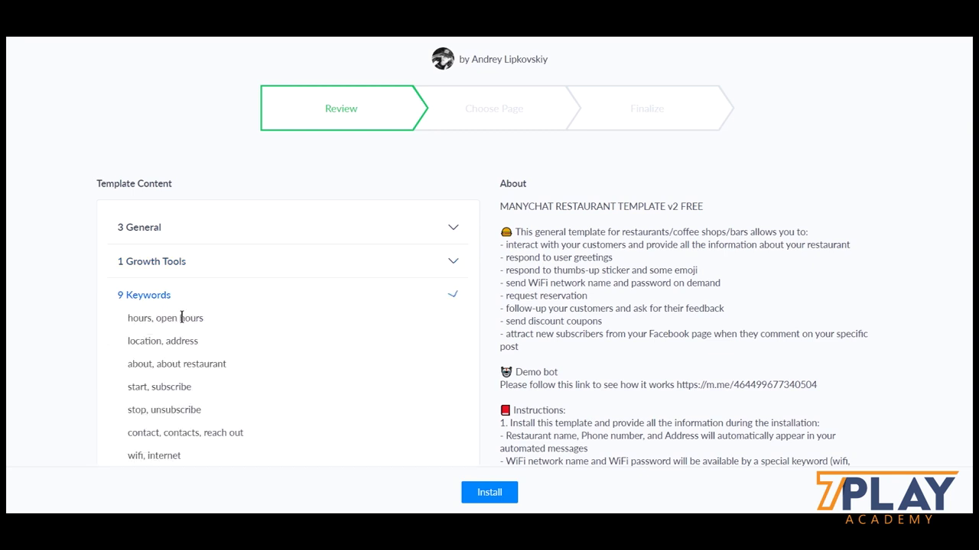
scroll(156, 445, "down", 2)
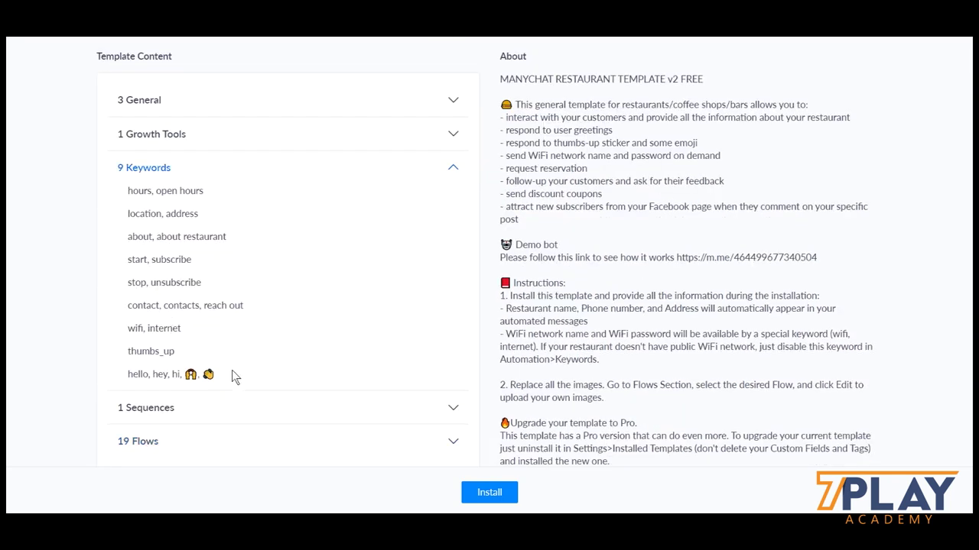
left_click(129, 173)
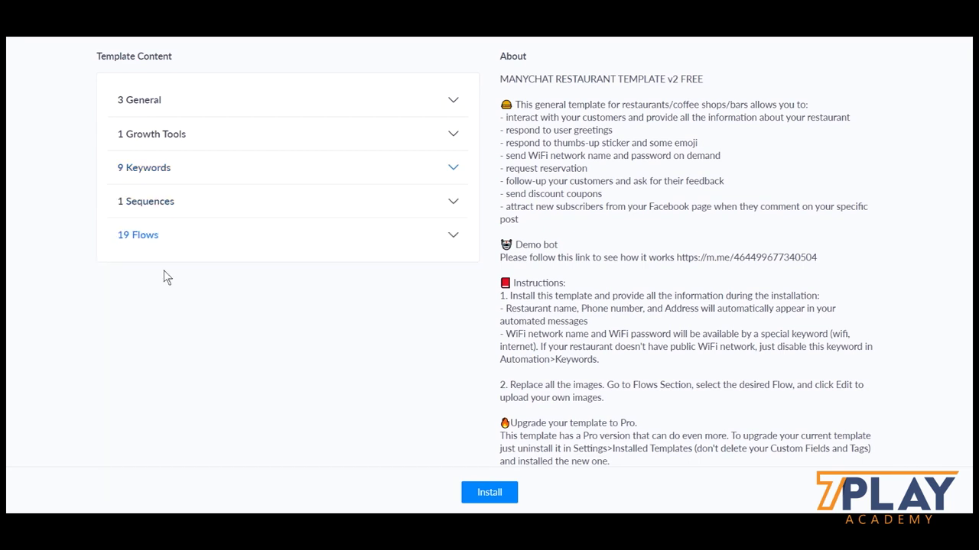
left_click(141, 205)
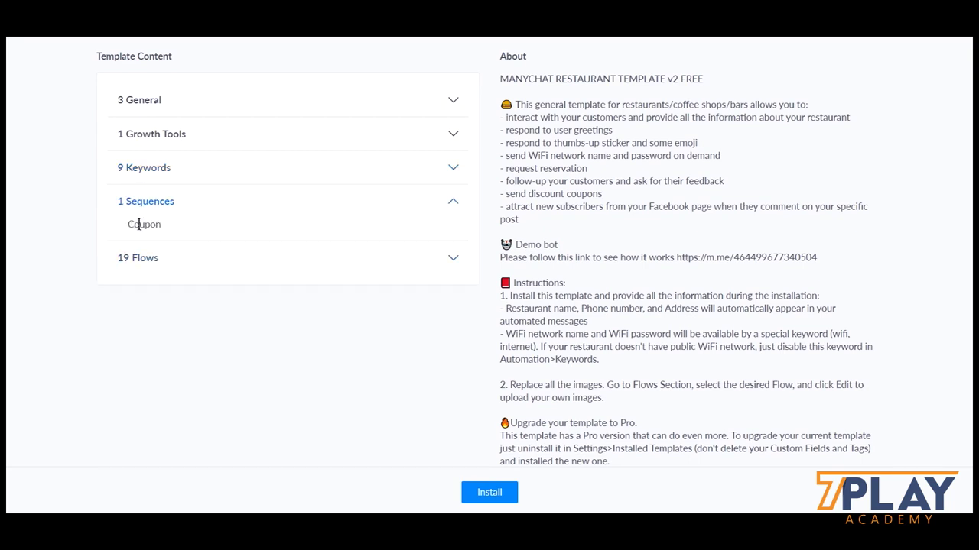
left_click(163, 209)
Examine the Restaurant template's Flows group, reading the entries from WiFi through Subscribe to bot.
left_click(151, 248)
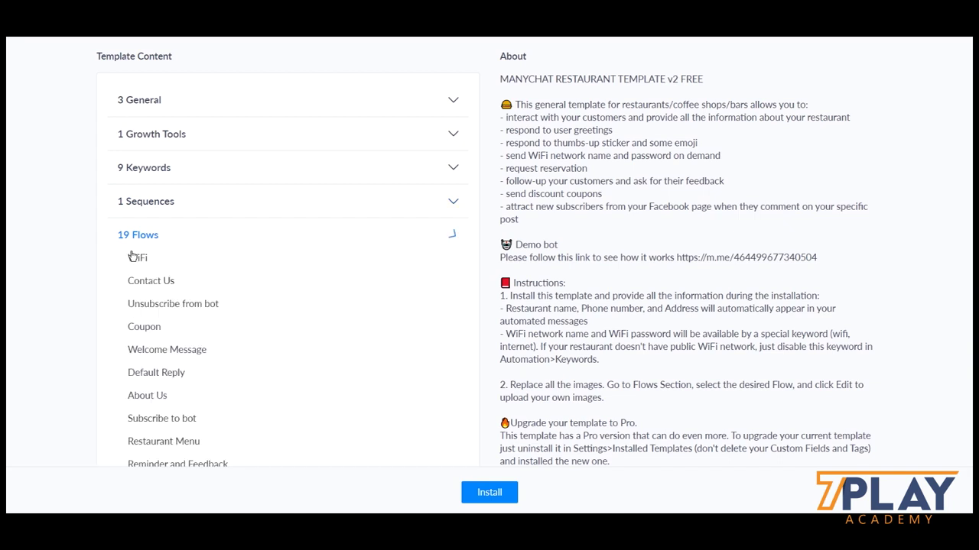
scroll(174, 319, "down", 2)
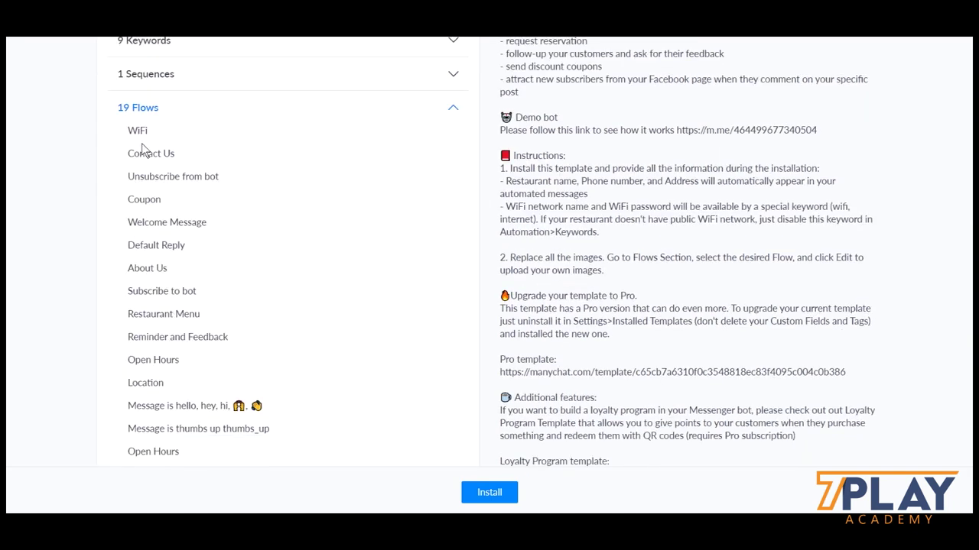
scroll(178, 333, "down", 2)
scroll(174, 327, "up", 2)
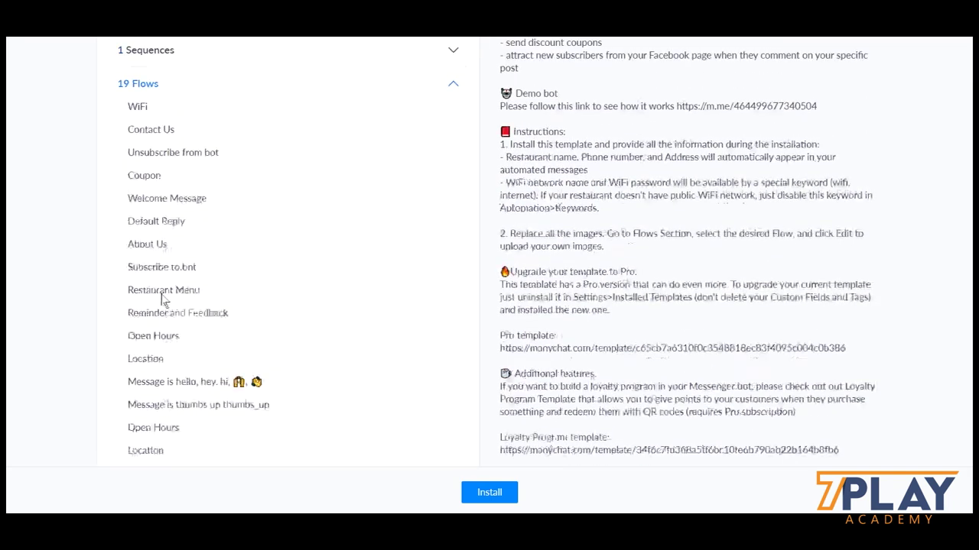
scroll(176, 229, "down", 1)
left_click_drag(127, 100, 175, 104)
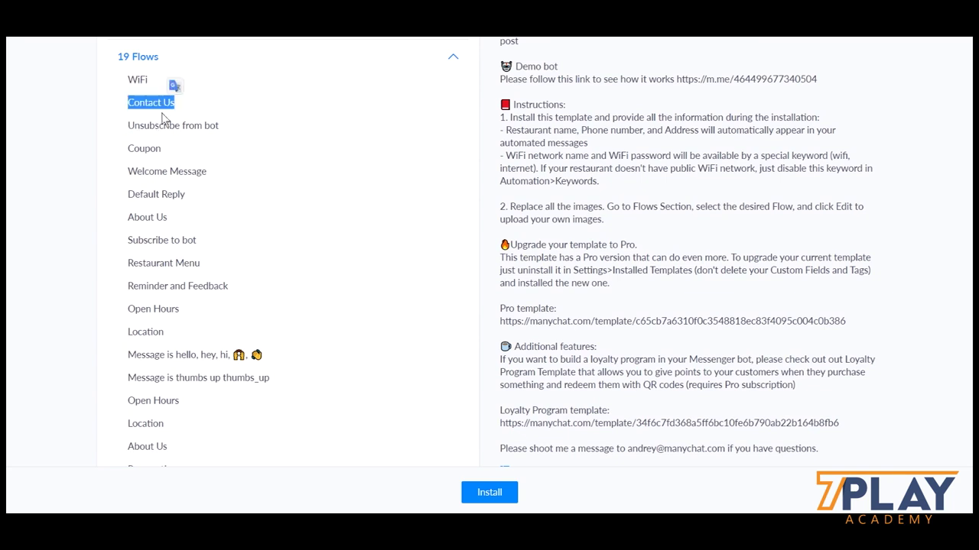
triple_click(128, 122)
left_click_drag(139, 149, 230, 169)
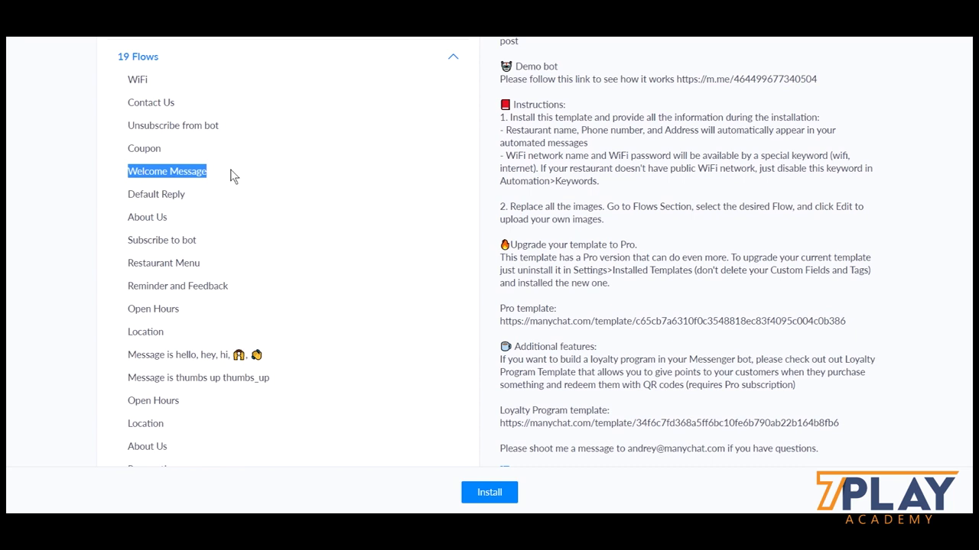
triple_click(140, 193)
triple_click(134, 223)
left_click(136, 239)
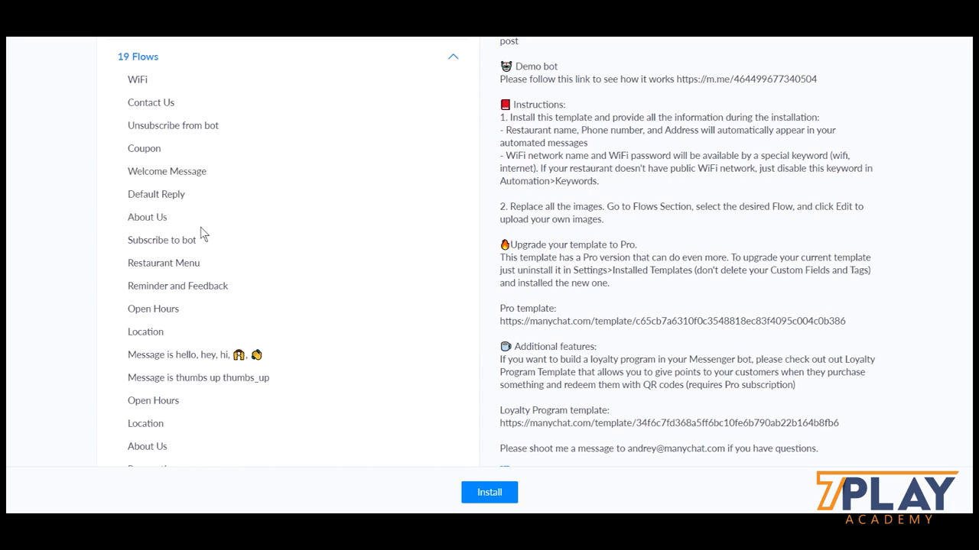
Examine the remaining Restaurant template flows from Restaurant Menu through the final Contact Us entry, then collapse the Flows group.
left_click_drag(163, 264, 191, 266)
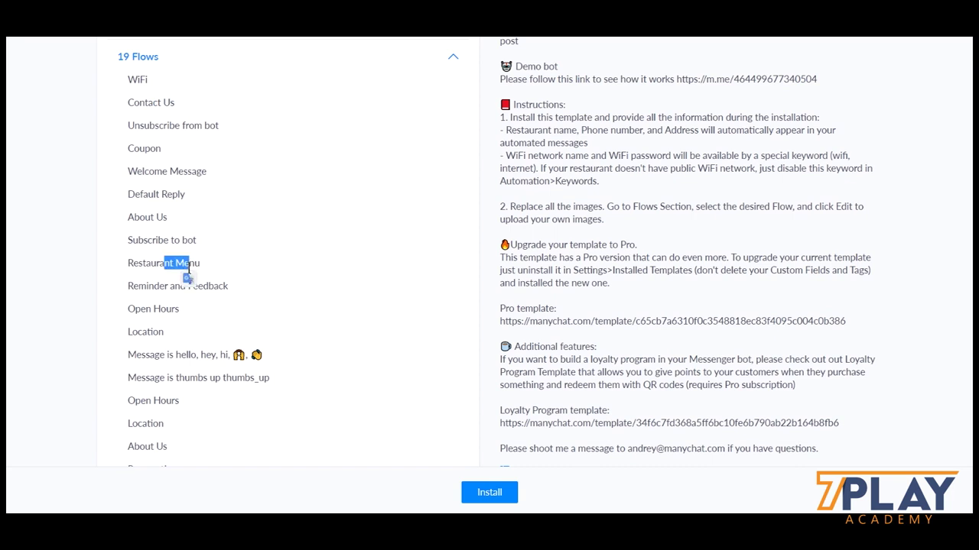
left_click(140, 291)
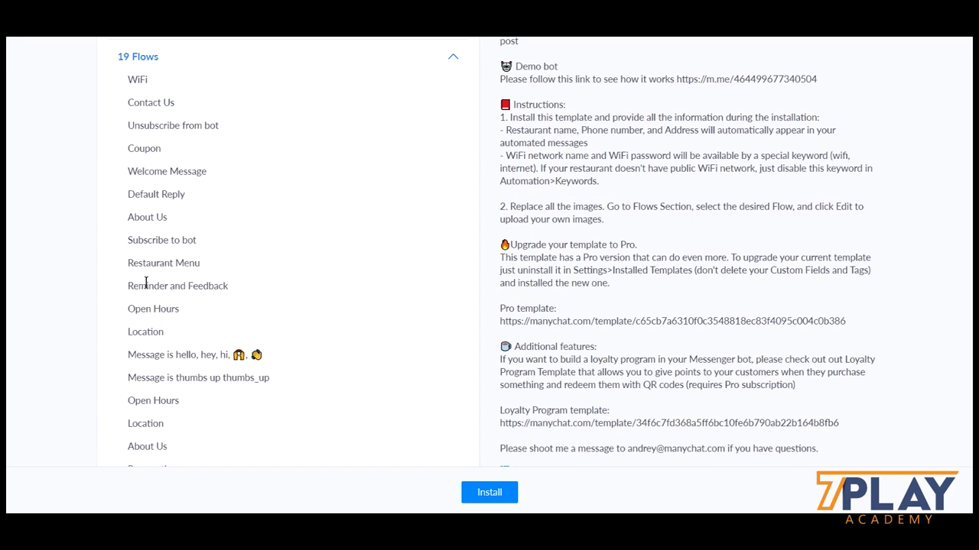
left_click_drag(129, 308, 197, 313)
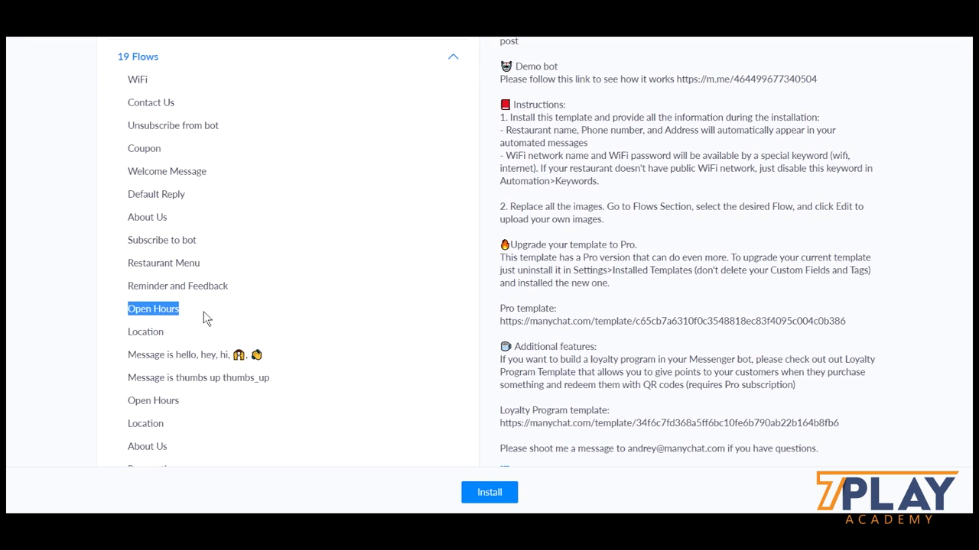
scroll(176, 328, "down", 1)
left_click(147, 266)
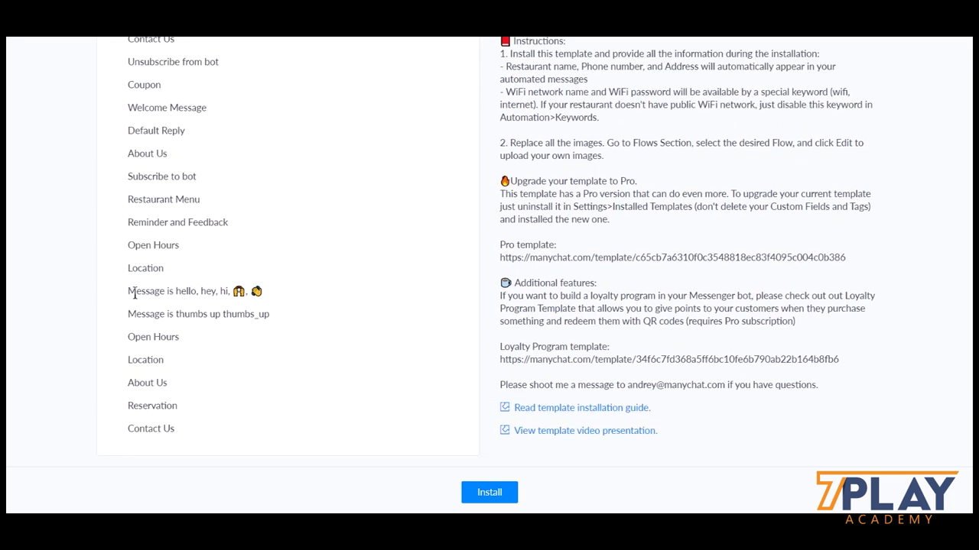
left_click_drag(134, 294, 272, 297)
left_click(157, 314)
left_click_drag(150, 313, 297, 323)
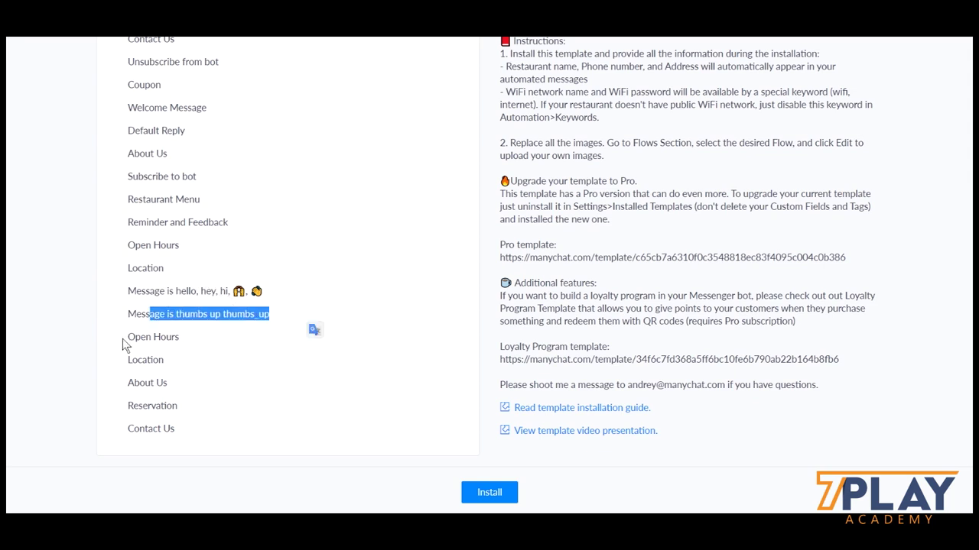
left_click(455, 343)
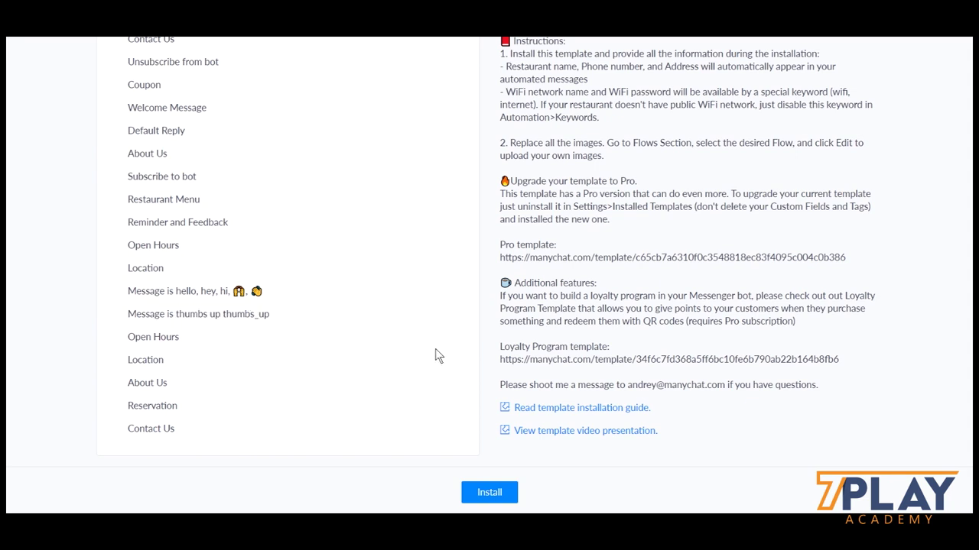
scroll(435, 349, "up", 4)
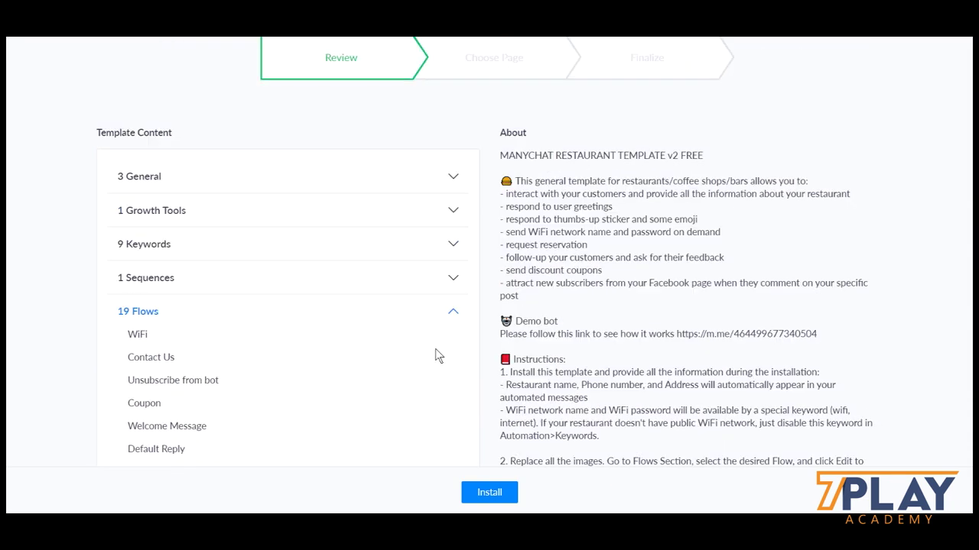
left_click(166, 313)
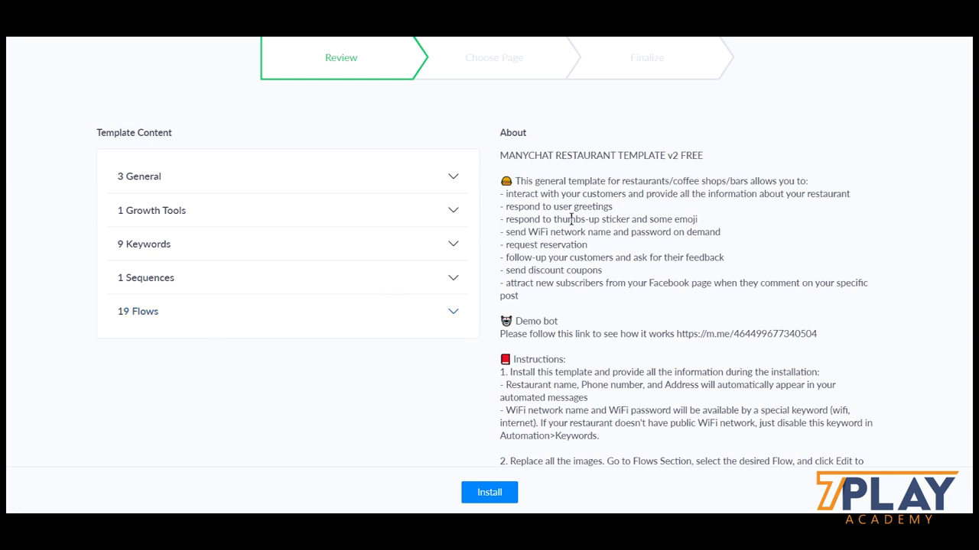
Read through the Restaurant template's About description, including its features and installation instructions.
scroll(571, 216, "down", 3)
scroll(570, 217, "up", 2)
scroll(569, 216, "up", 2)
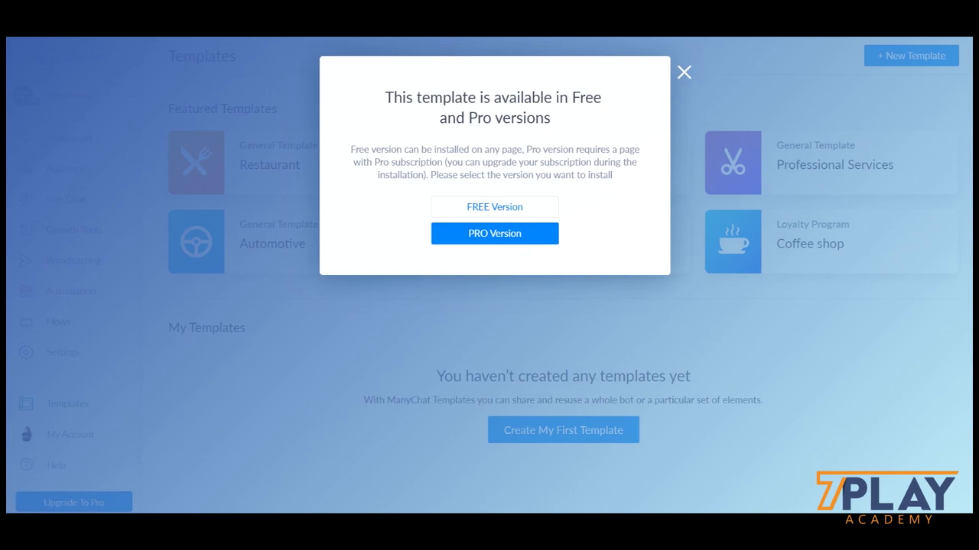
Dismiss the Restaurant version choice and open the installation review of the free E-commerce template, declining the page translation.
left_click(682, 72)
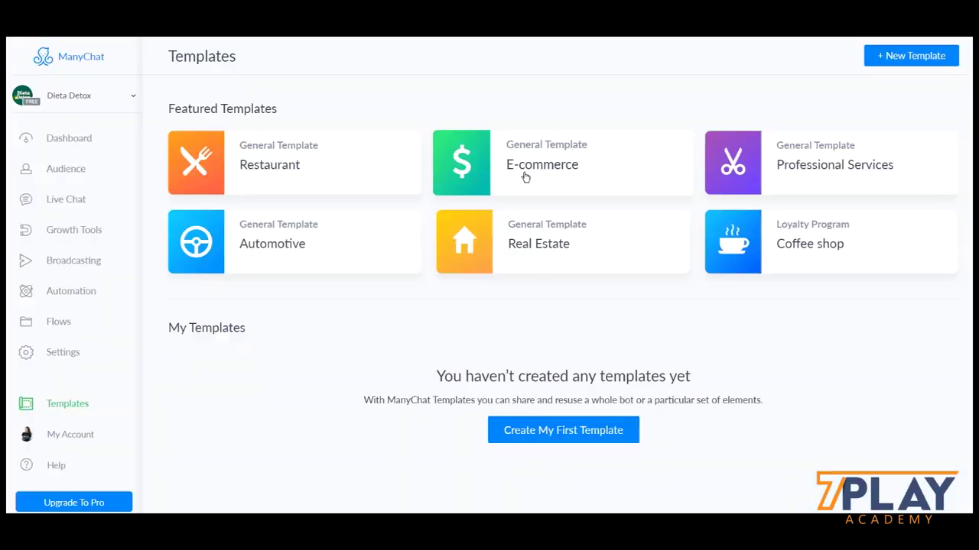
left_click(525, 177)
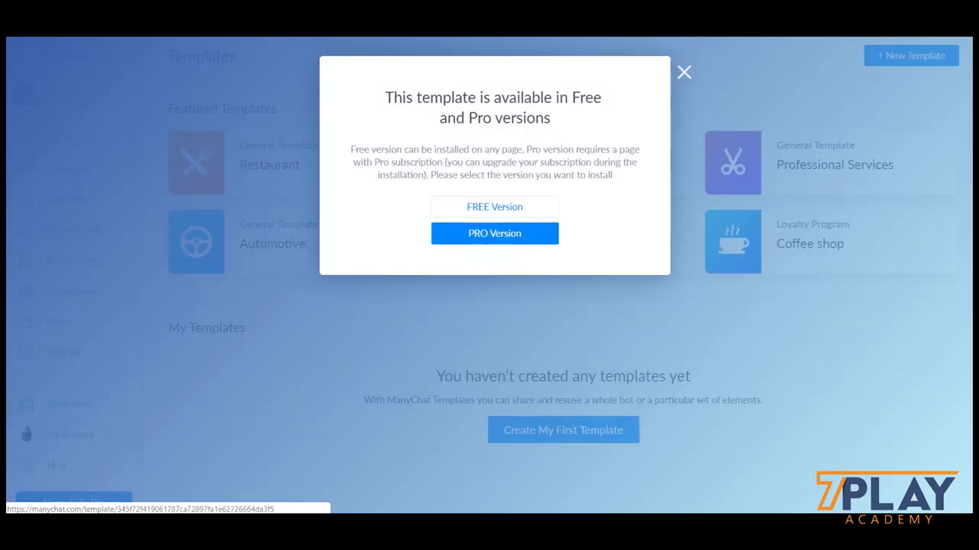
left_click(475, 206)
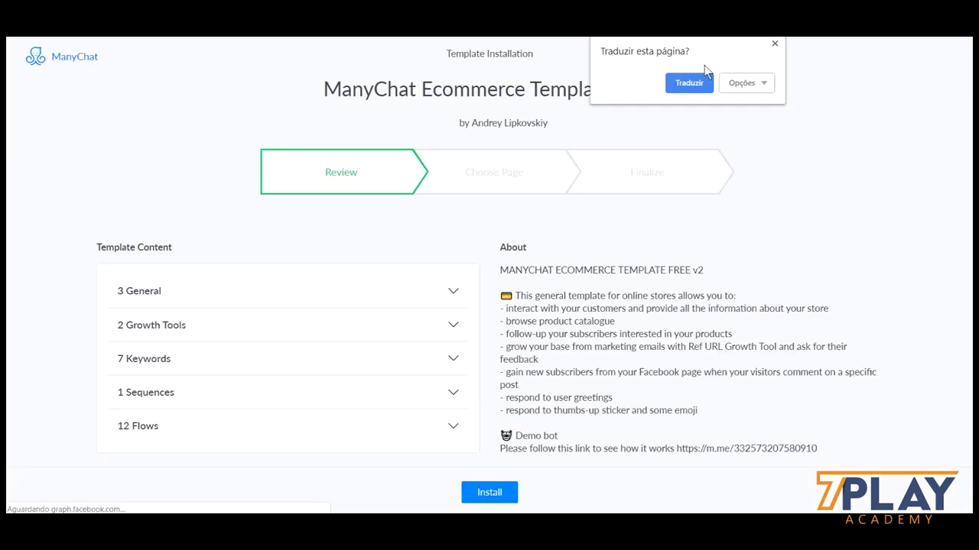
left_click(774, 44)
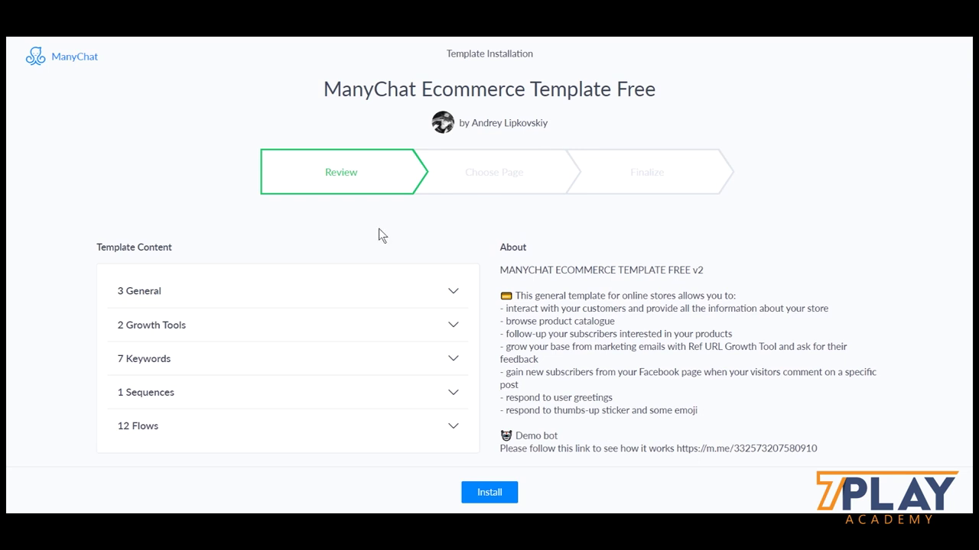
Examine the General and Growth Tools groups of the E-commerce template, collapsing each one after reading it.
scroll(306, 277, "down", 2)
left_click(131, 167)
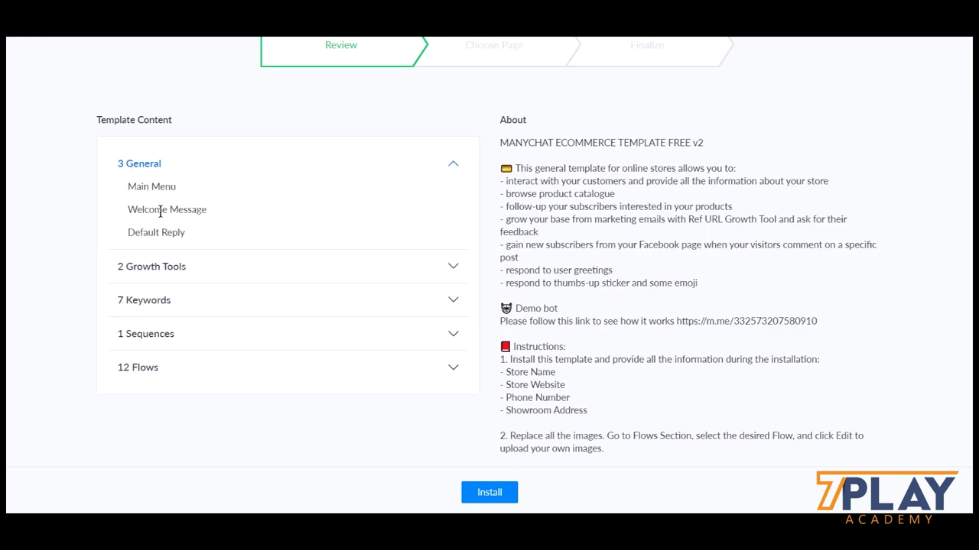
left_click(154, 164)
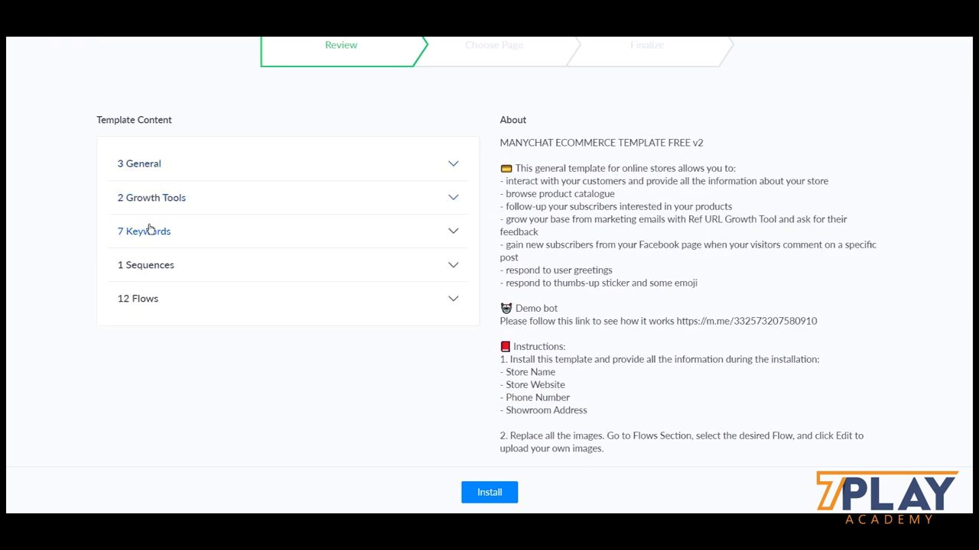
left_click(151, 198)
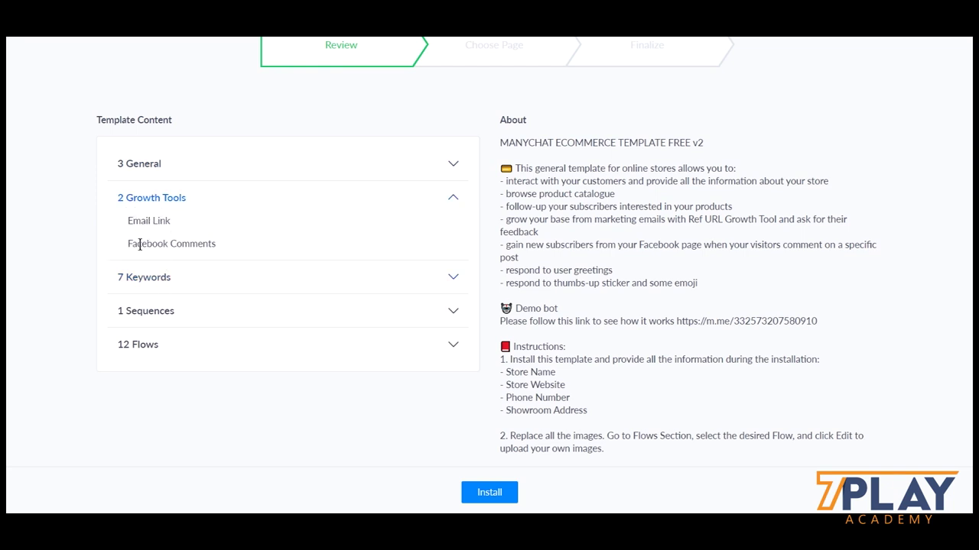
left_click(155, 200)
Examine the E-commerce template's Keywords group, including its contact, about and product keywords, then collapse it.
left_click(146, 238)
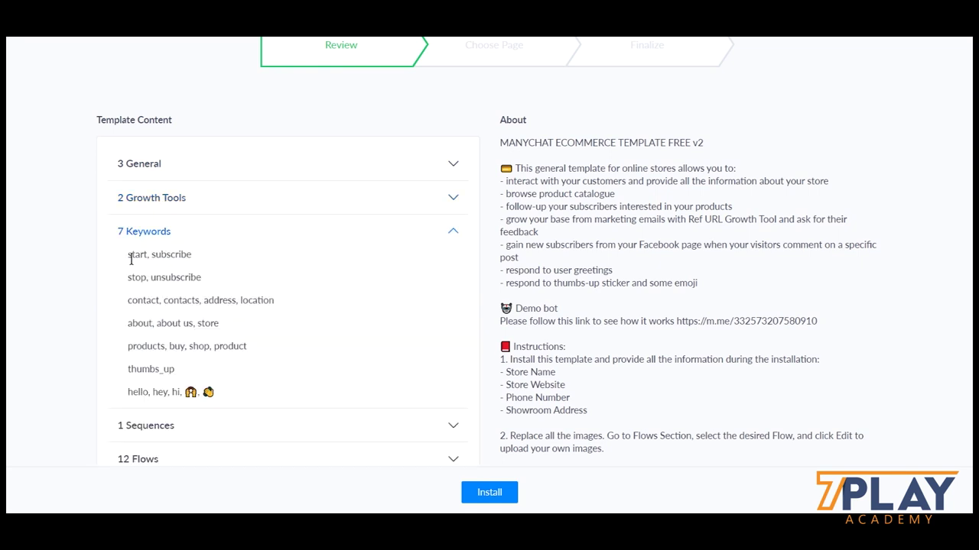
left_click_drag(140, 300, 271, 300)
left_click_drag(148, 324, 212, 324)
left_click_drag(157, 345, 219, 346)
left_click(147, 393)
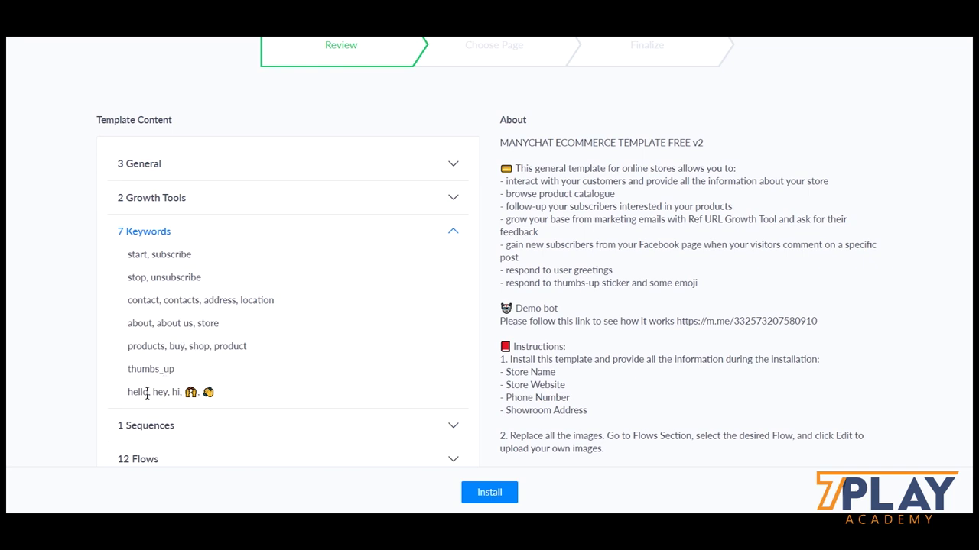
left_click(156, 211)
left_click(152, 195)
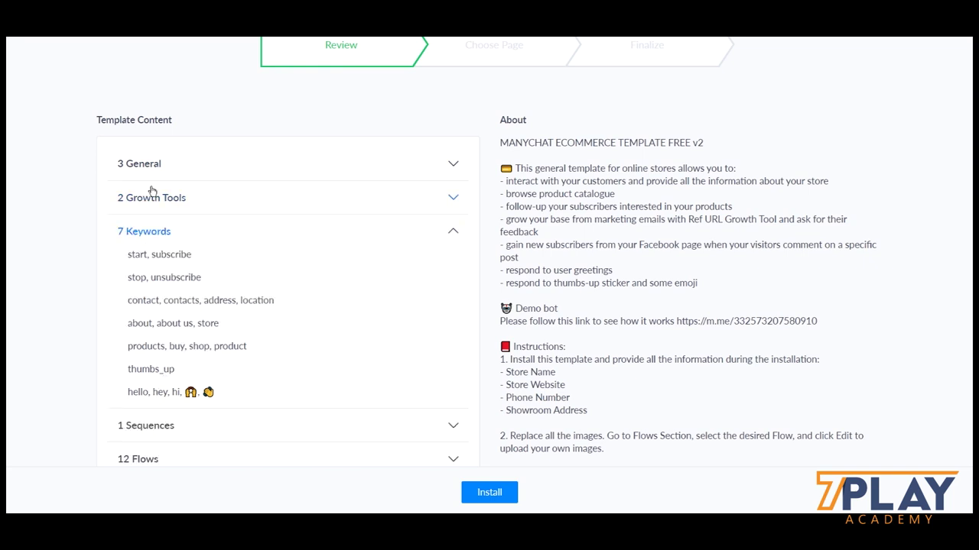
left_click(158, 230)
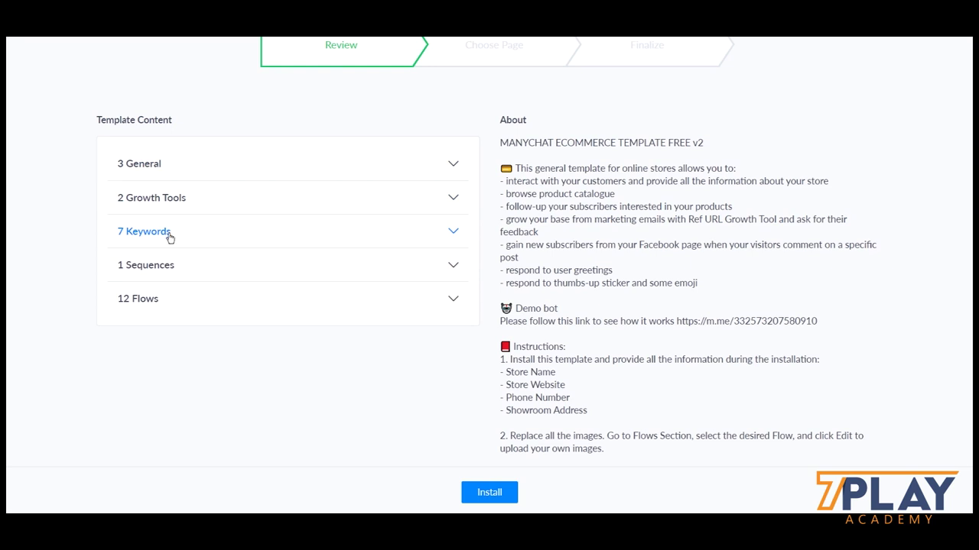
left_click(170, 233)
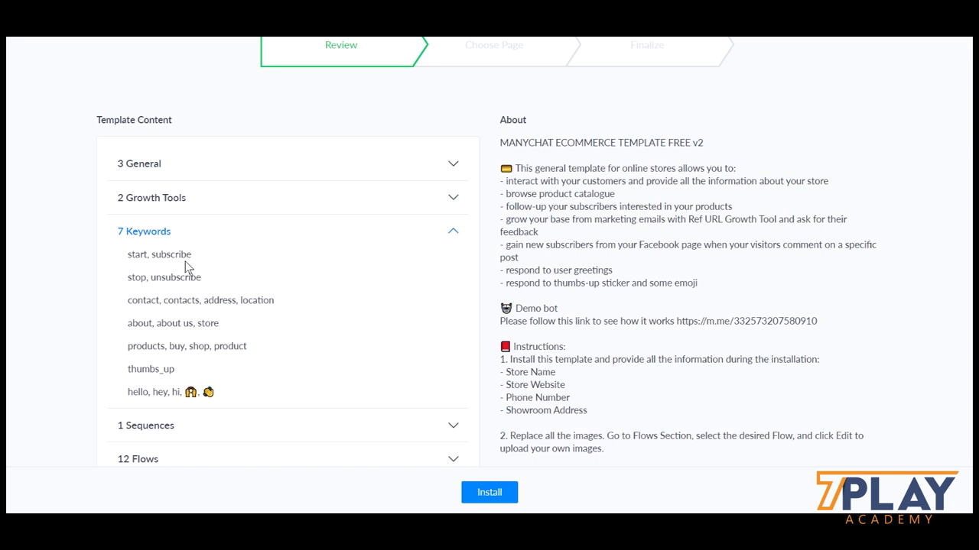
left_click(175, 233)
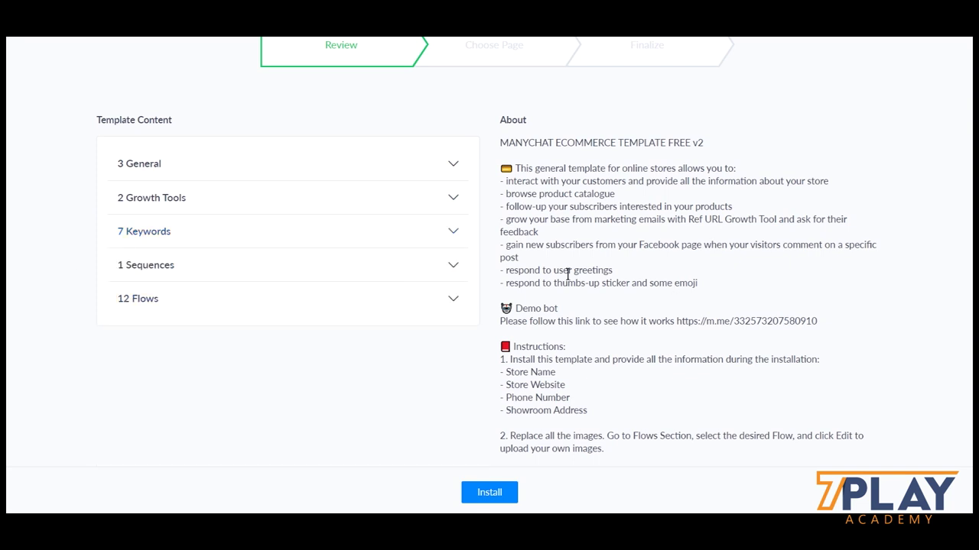
Leave the E-commerce template's installation review and dismiss the Free or Pro version choice in Templates.
scroll(458, 192, "up", 3)
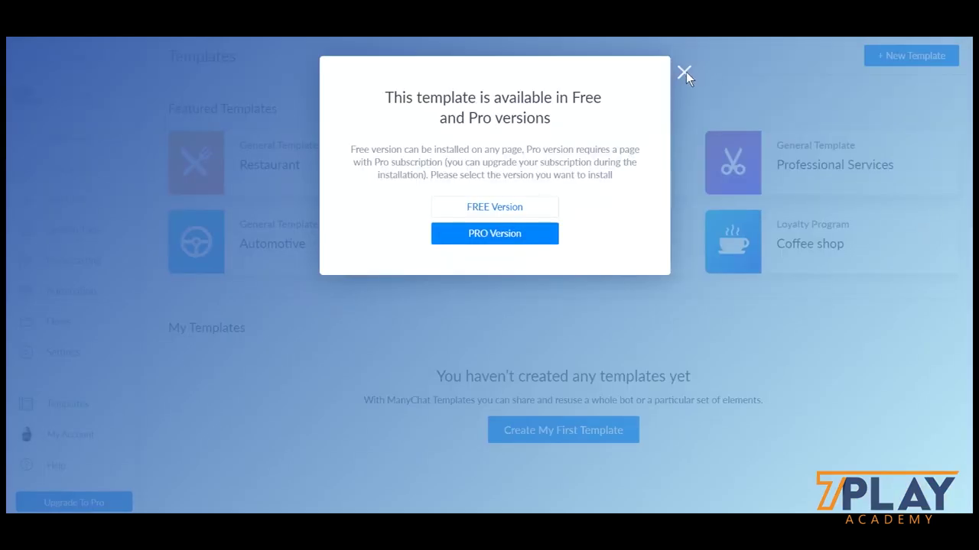
left_click(684, 73)
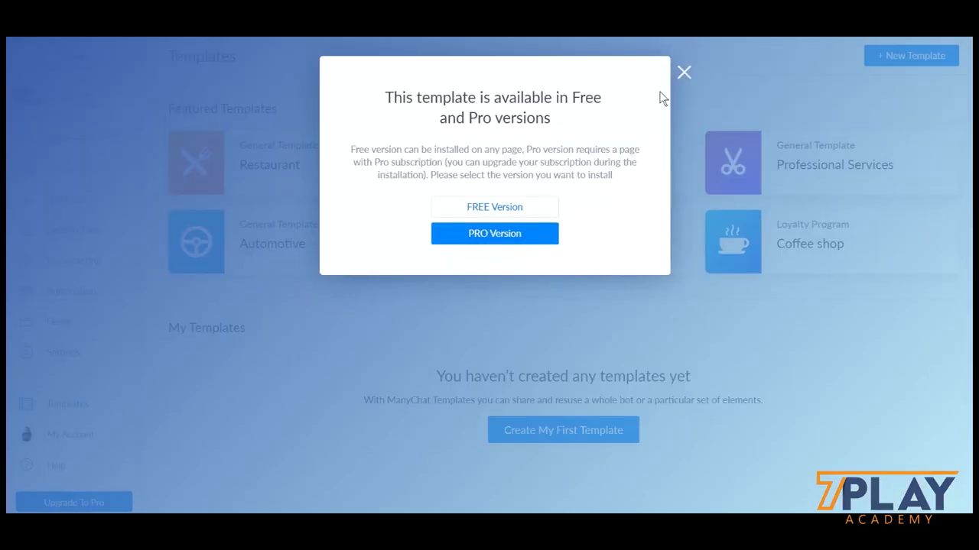